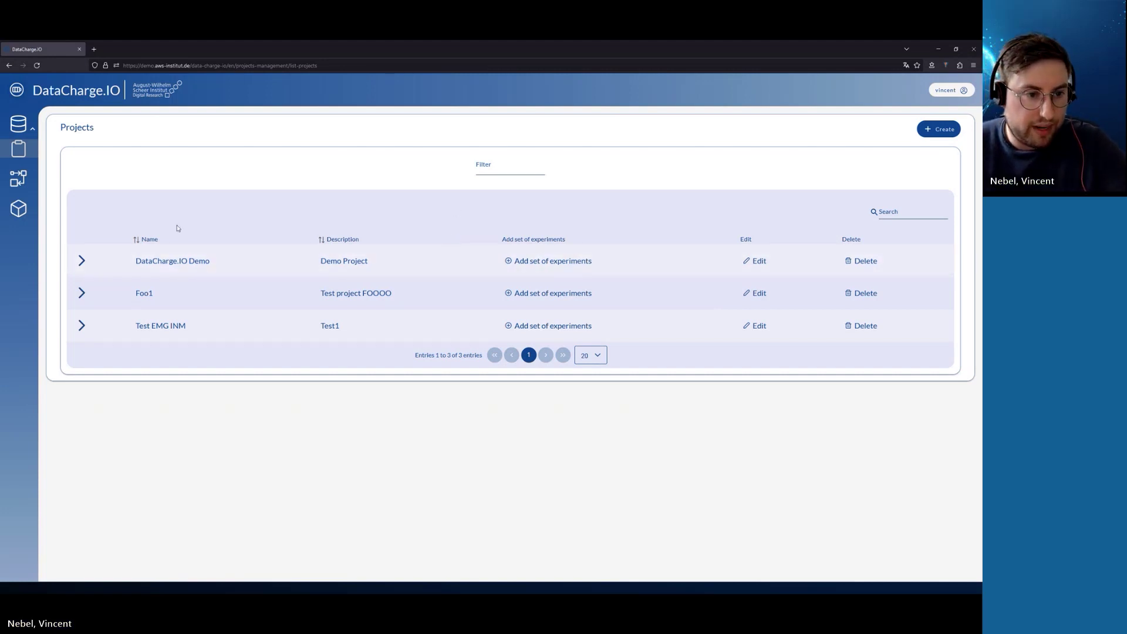
Step: View the DataCharge.IO Demo Experiments set, then bring up the list of all seven processes
left_click(81, 267)
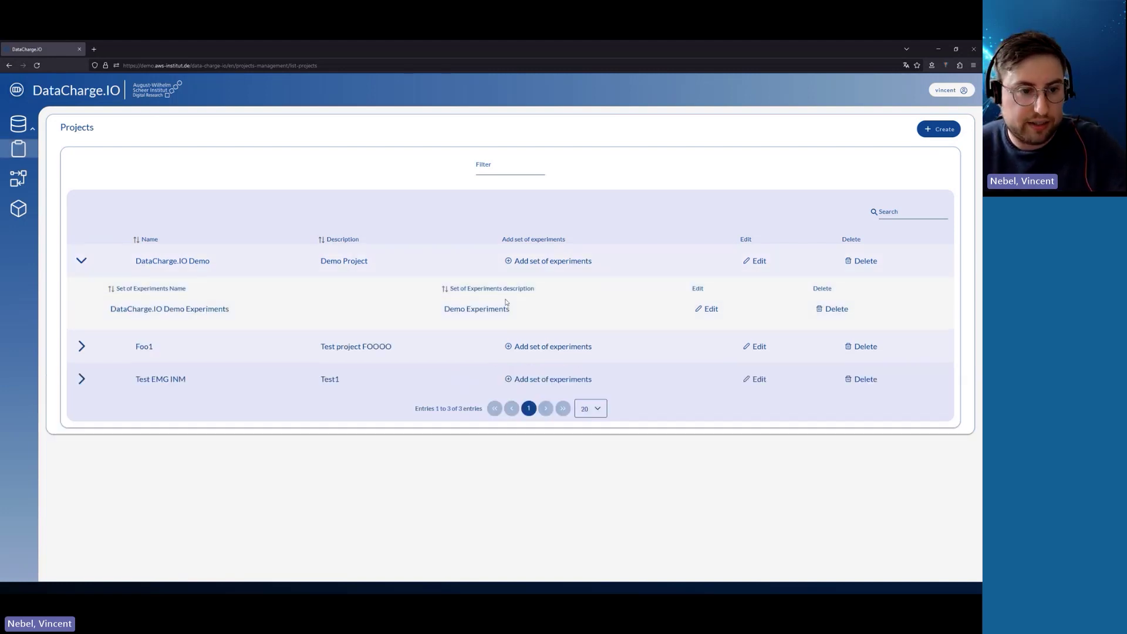
left_click(166, 310)
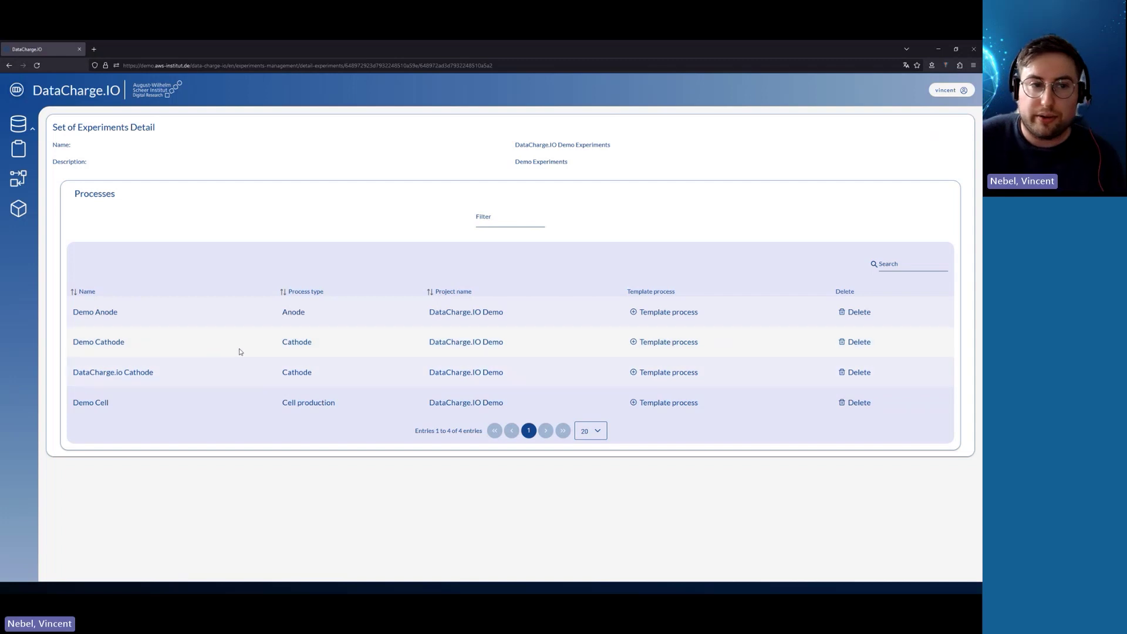
left_click(19, 177)
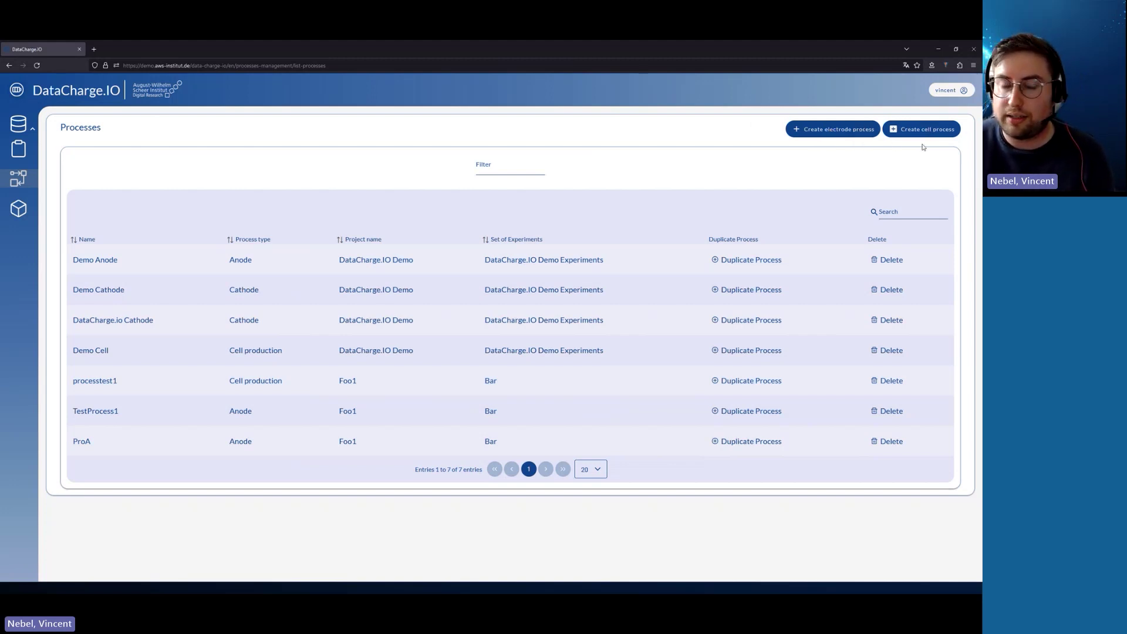
Step: Create and save anode process 'Show an Tell Anode' under DataCharge.IO Demo and DataCharge.IO Demo Experiments
left_click(846, 133)
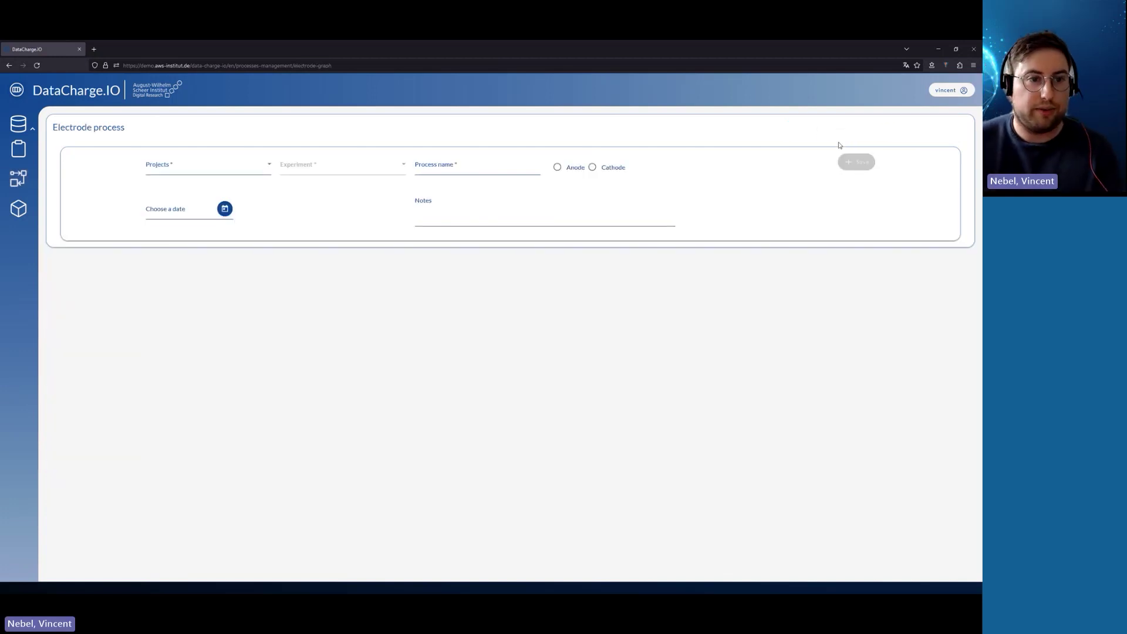
left_click(269, 167)
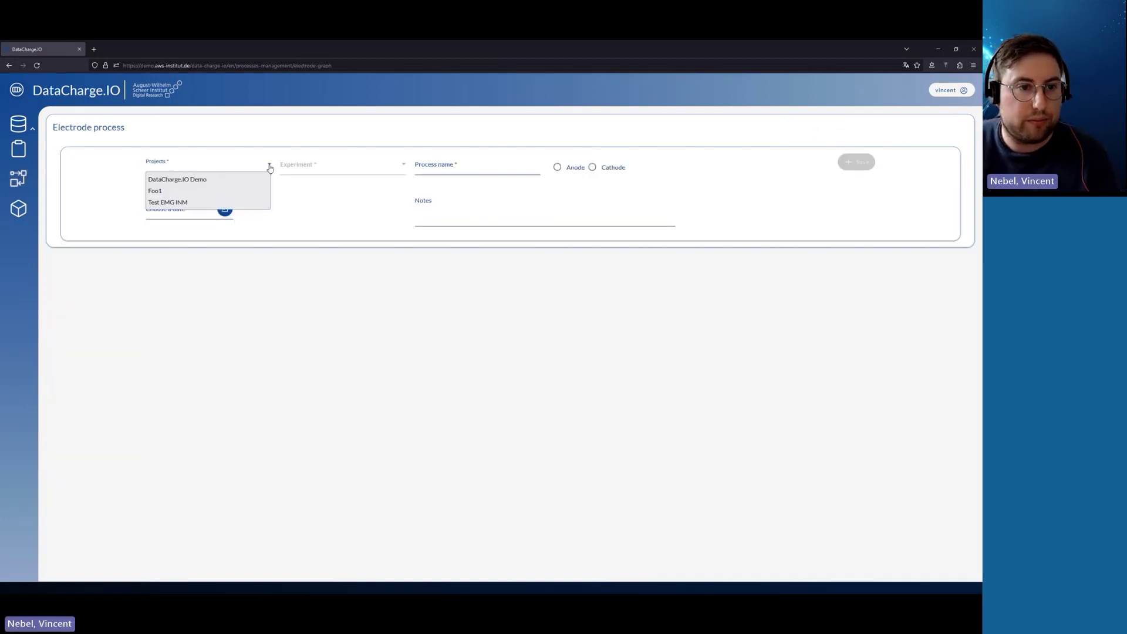
left_click(227, 179)
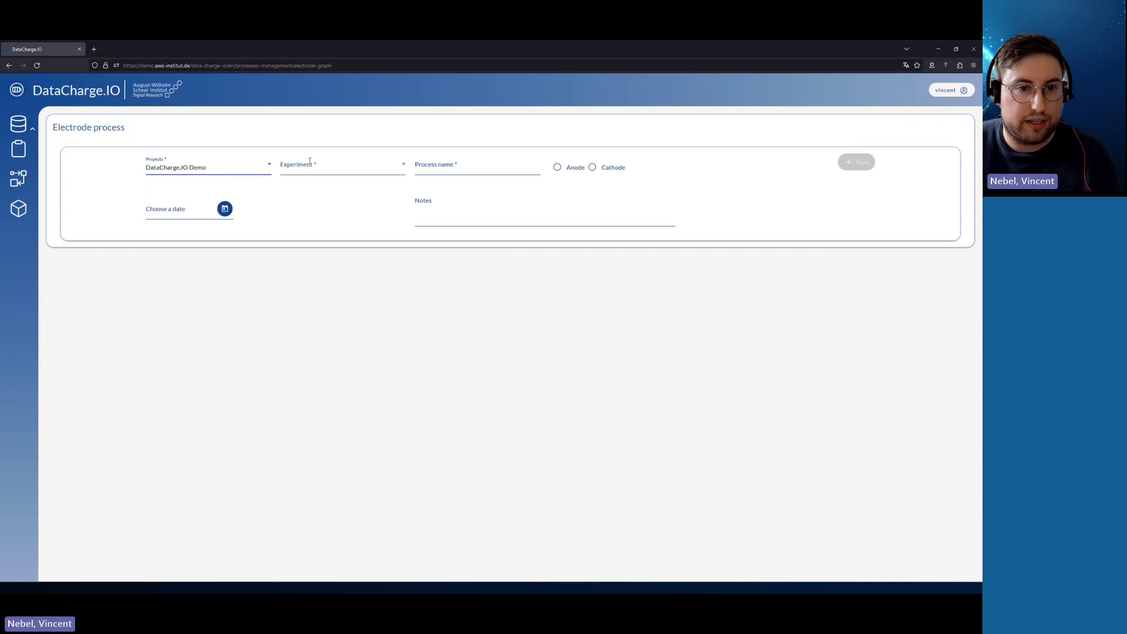
left_click(345, 173)
left_click(329, 180)
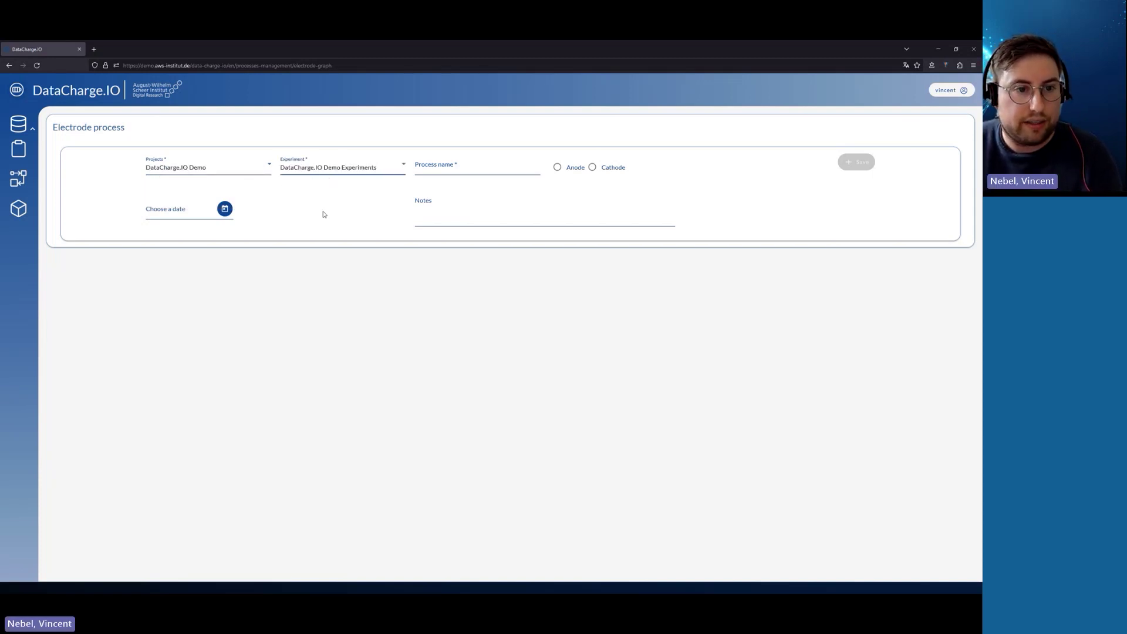
left_click(444, 167)
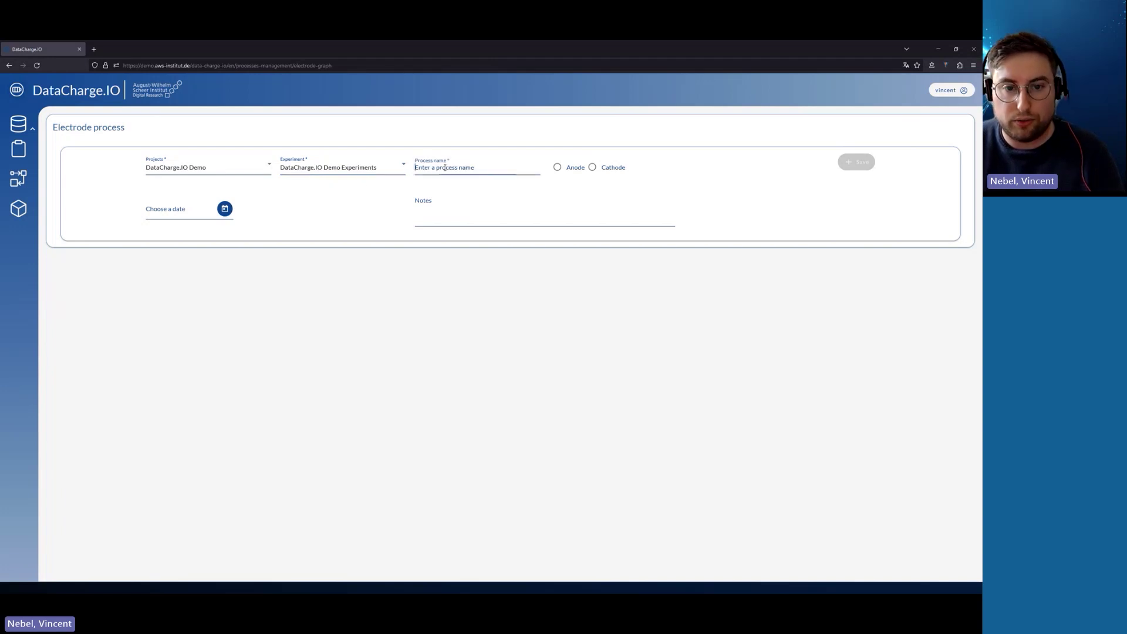
type("Show")
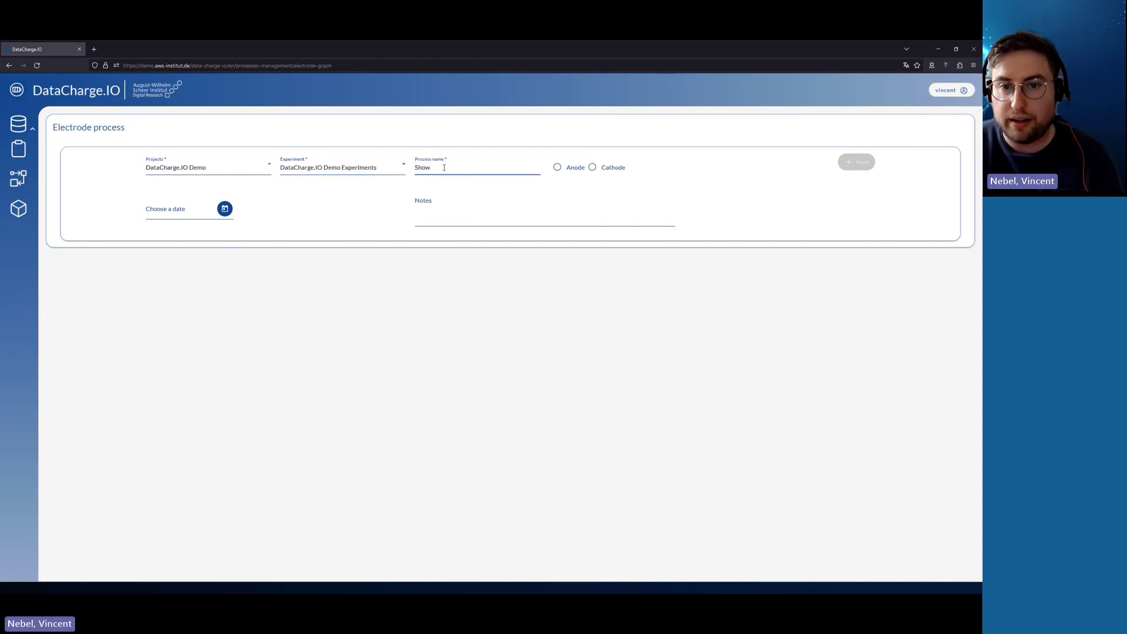
type(" an")
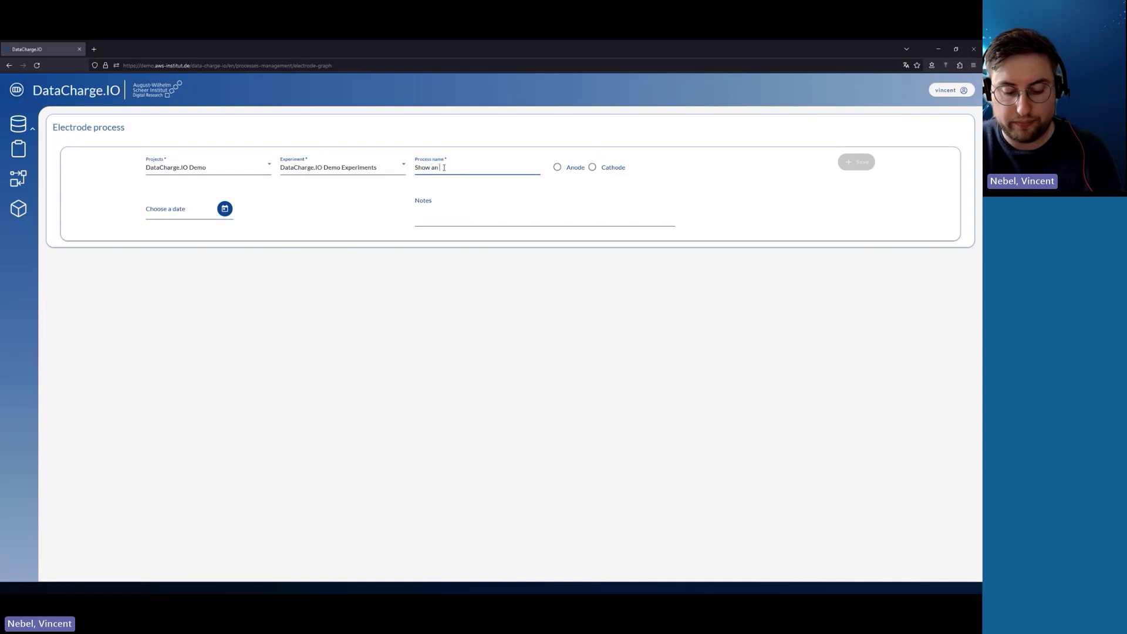
type(" Tell Anode")
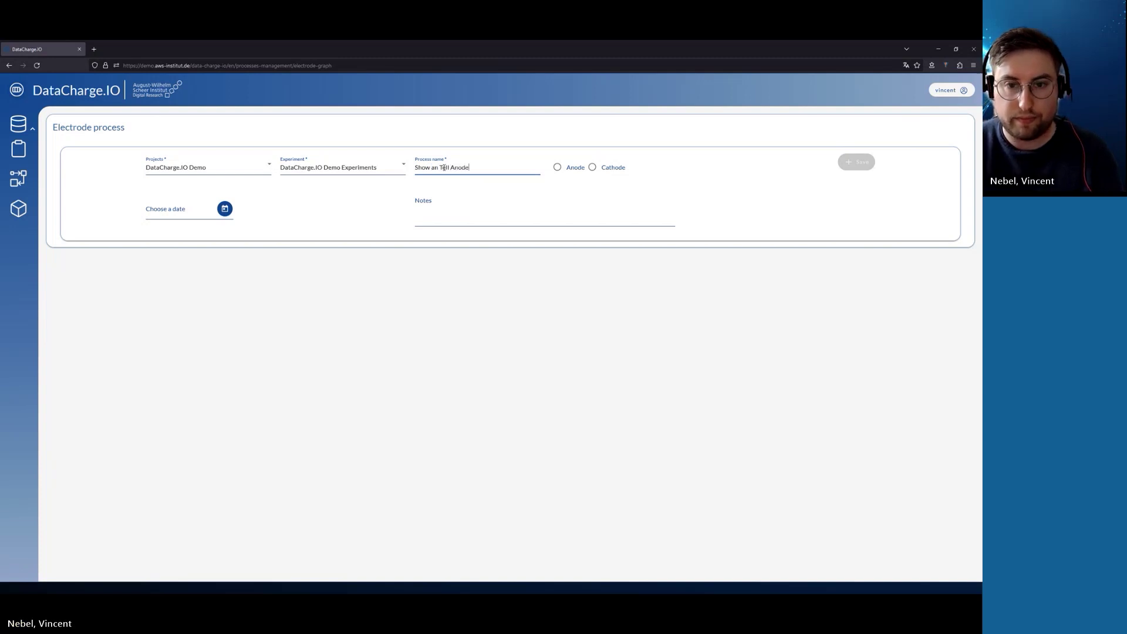
left_click(557, 167)
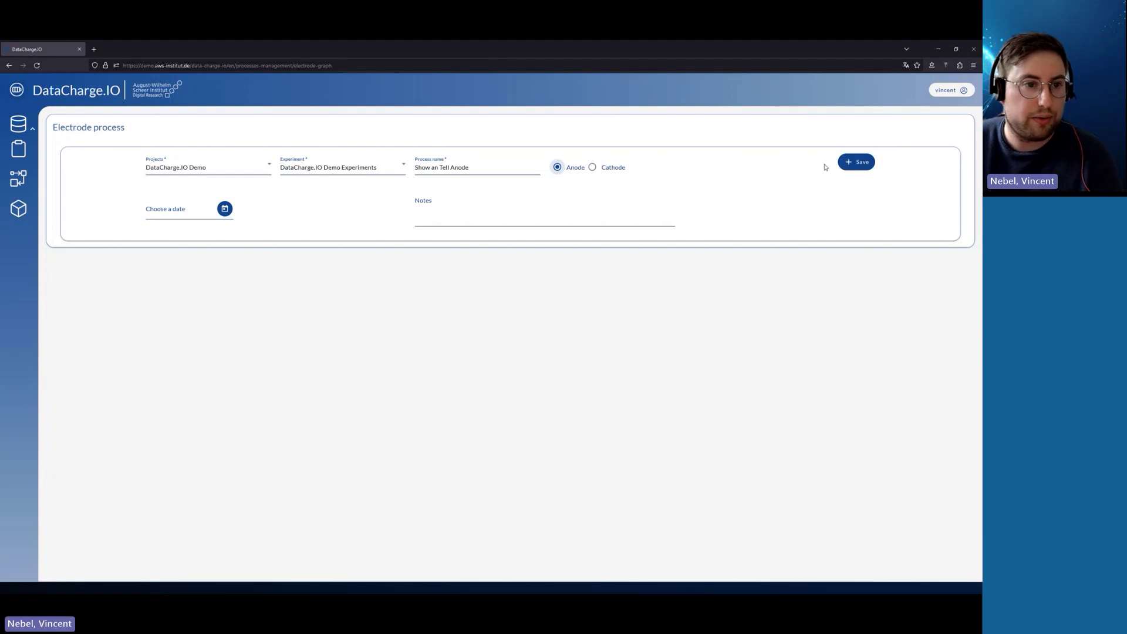
left_click(857, 163)
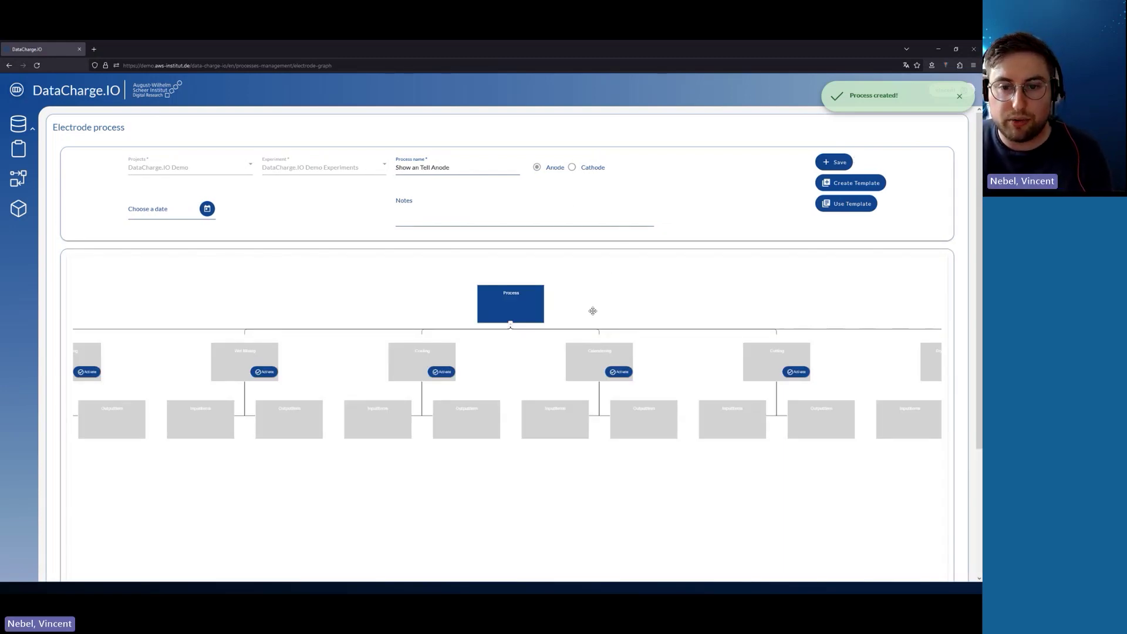
Step: Activate the Dry Mixing step in the anode graph and open its properties form
scroll(587, 308, "down", 2)
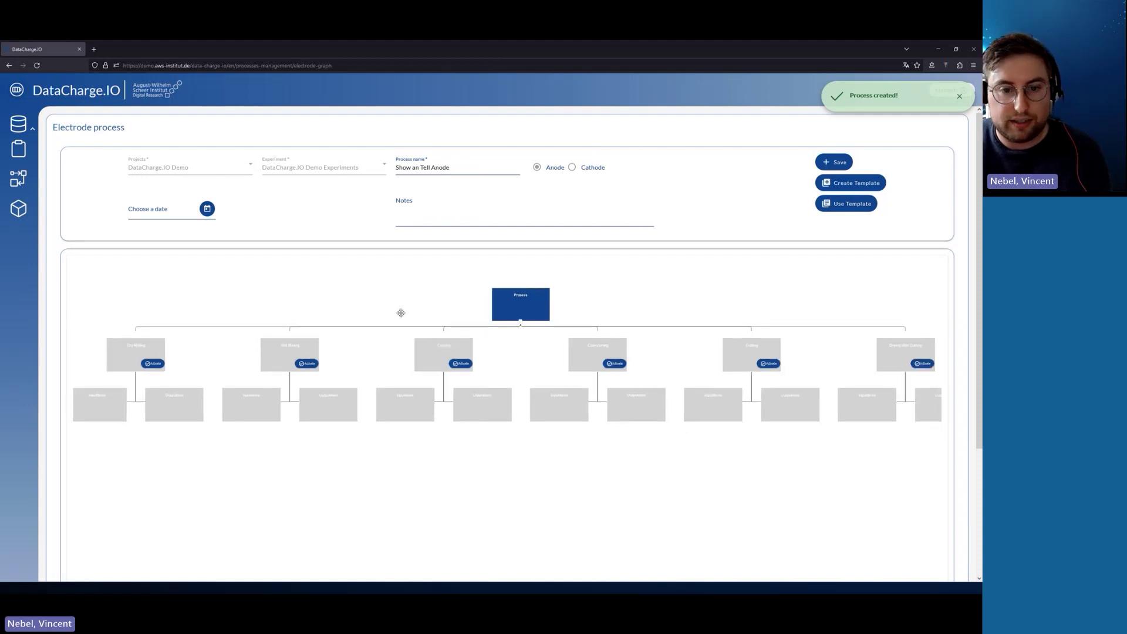
left_click_drag(397, 312, 425, 310)
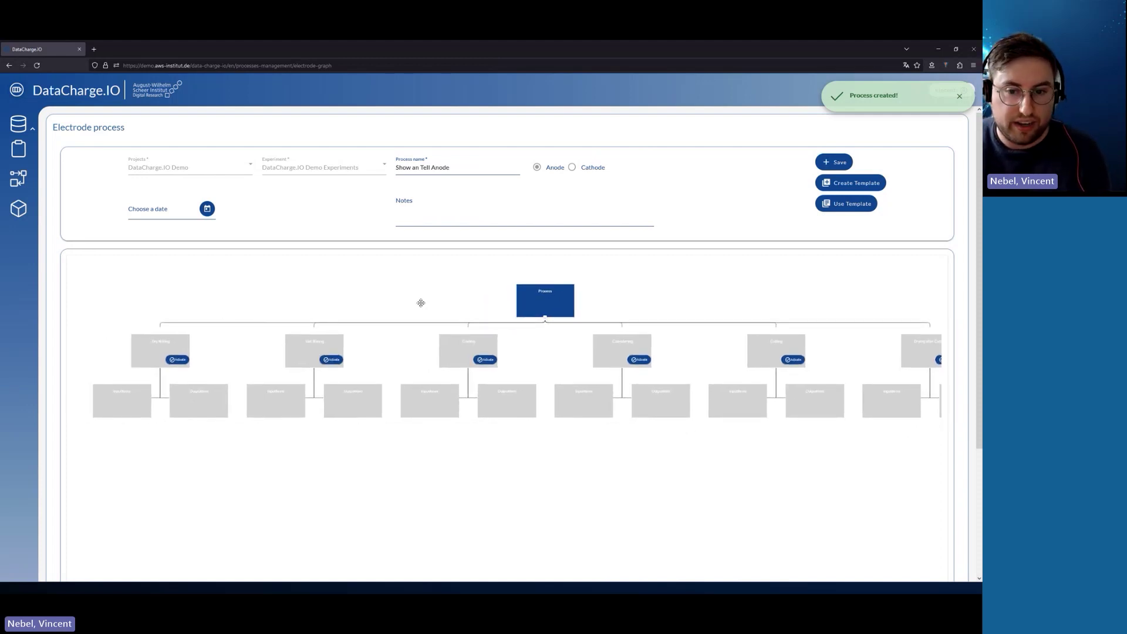
left_click_drag(615, 284, 677, 292)
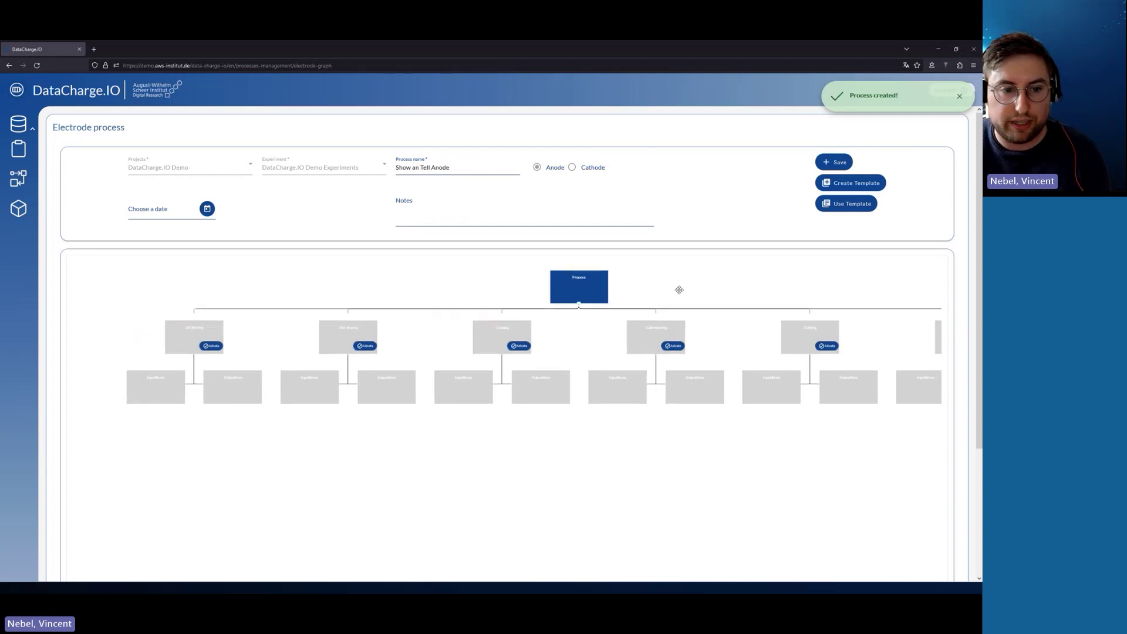
left_click_drag(392, 295, 482, 300)
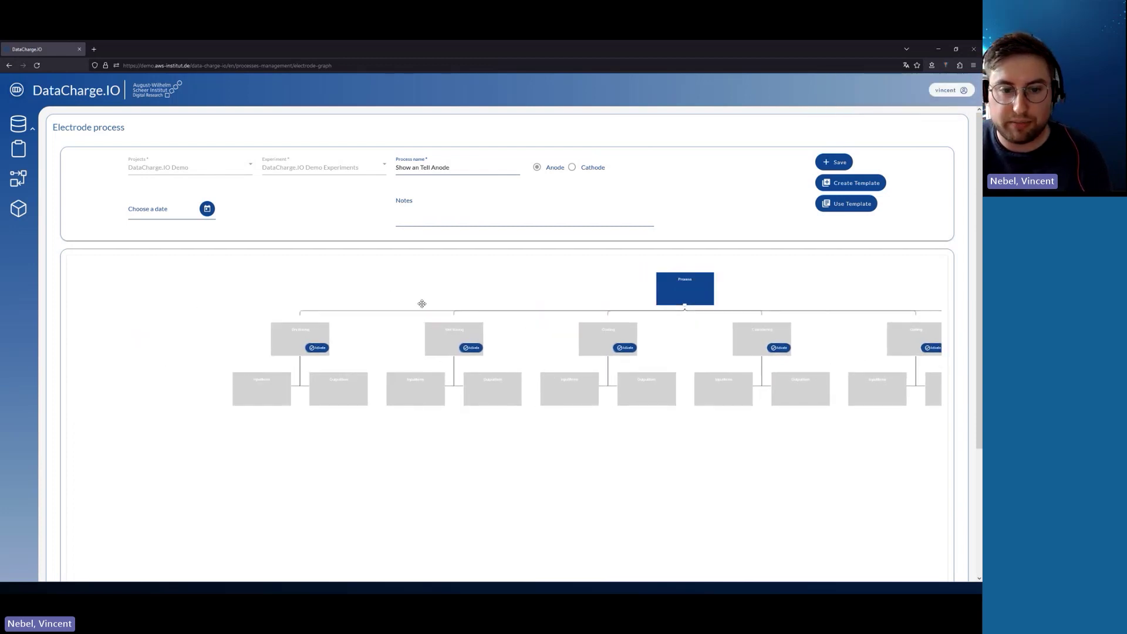
scroll(323, 346, "up", 2)
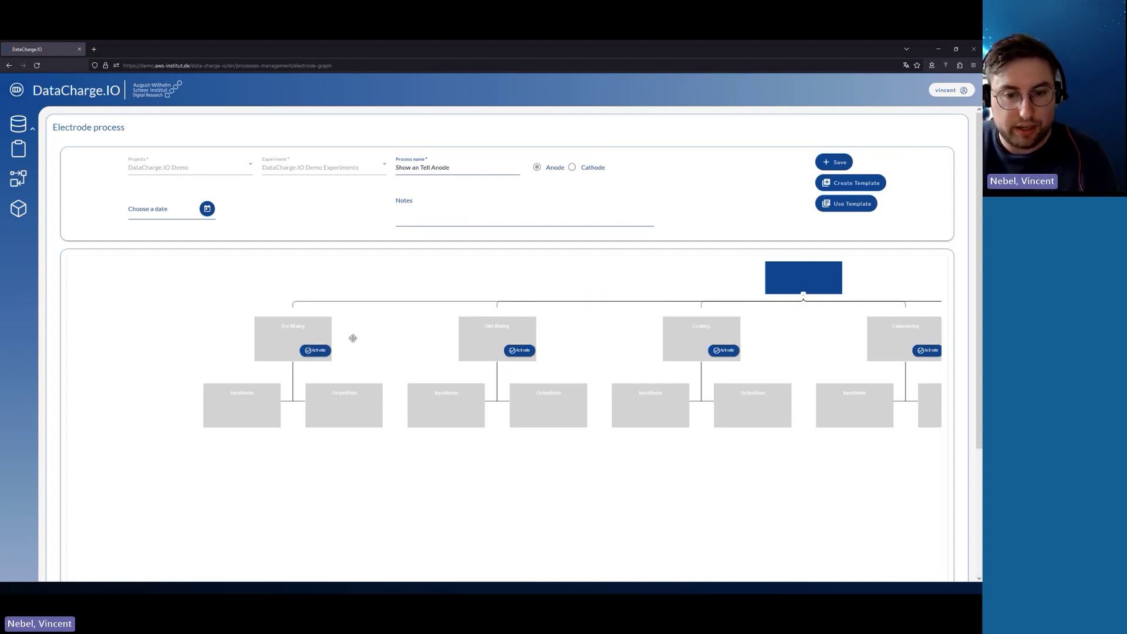
left_click(315, 352)
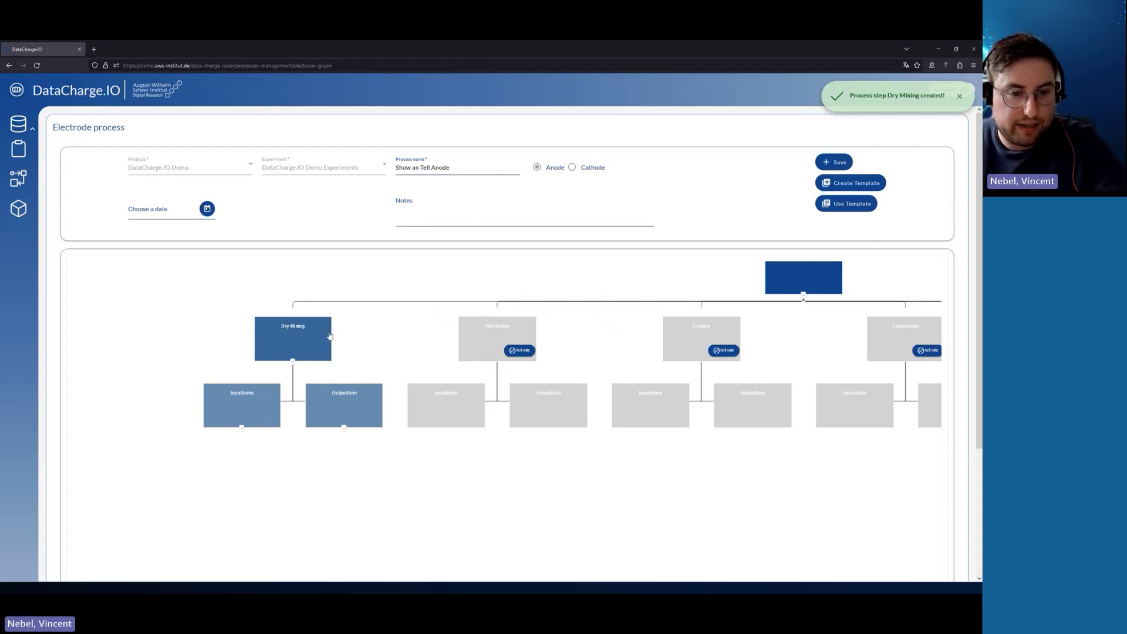
scroll(400, 339, "down", 1)
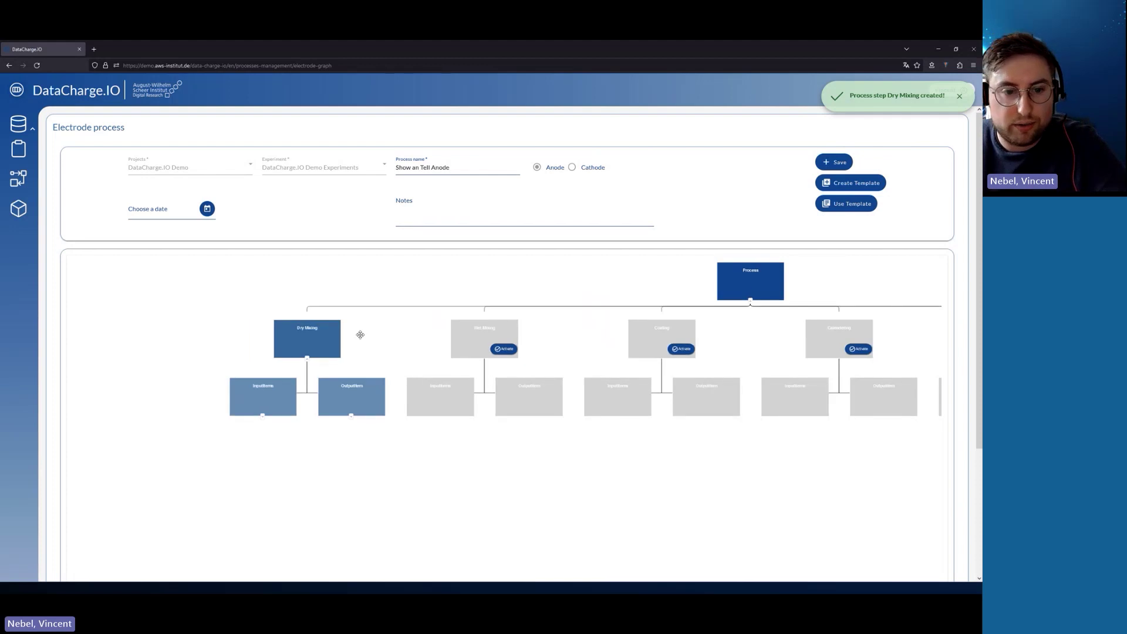
left_click(306, 333)
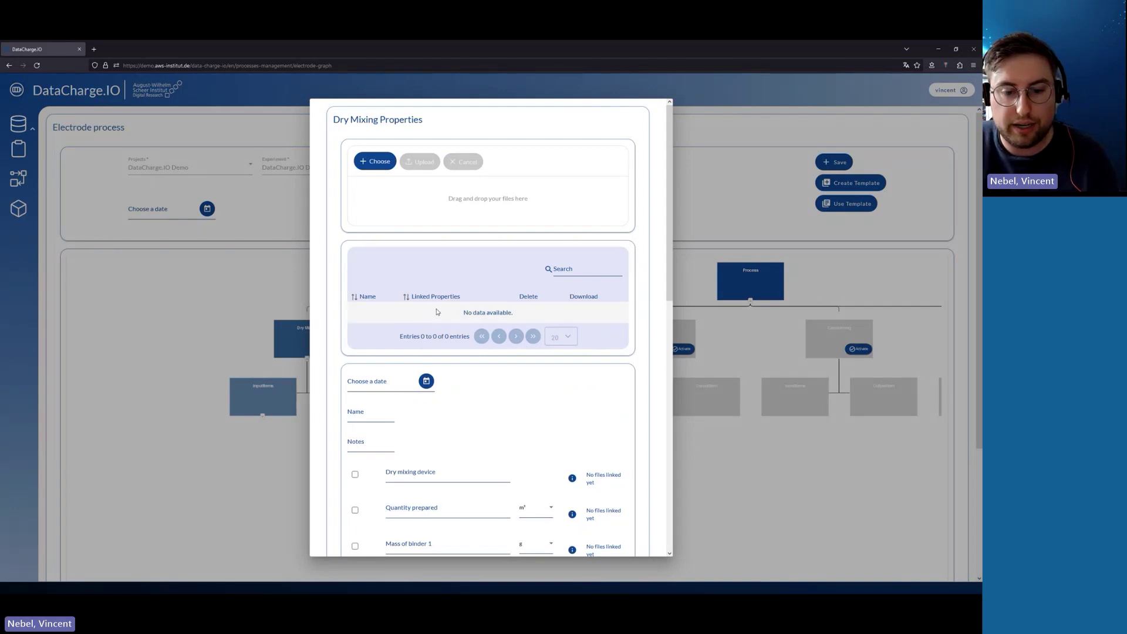
Step: Enter 1 kg for Mass of binder 1 in the Dry Mixing properties
scroll(441, 308, "down", 1)
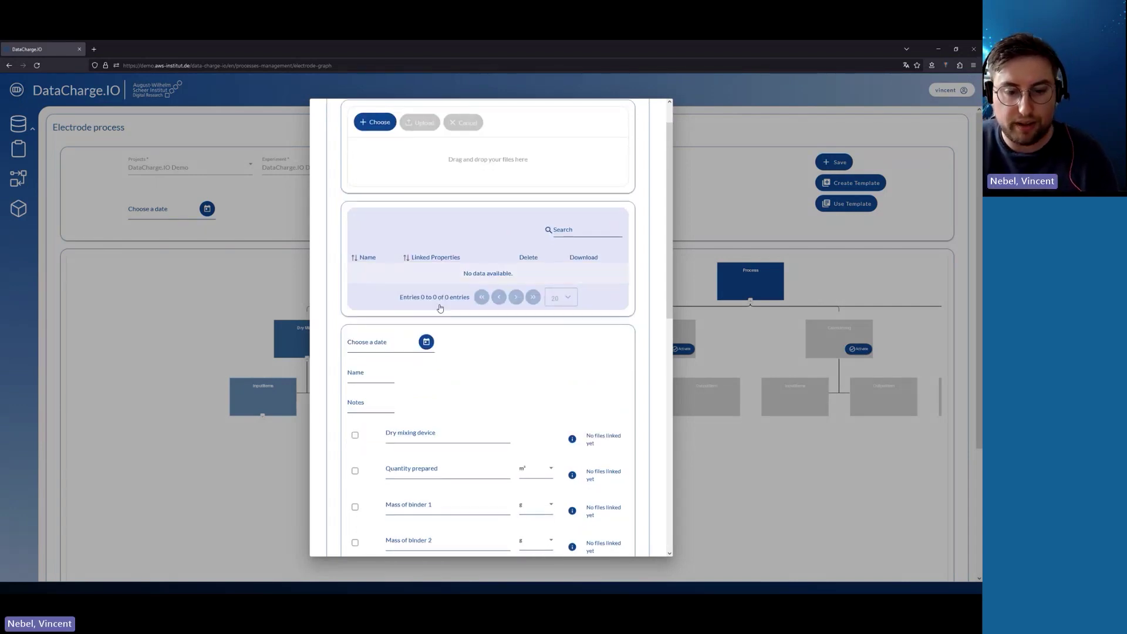
scroll(440, 308, "down", 1)
scroll(439, 310, "down", 4)
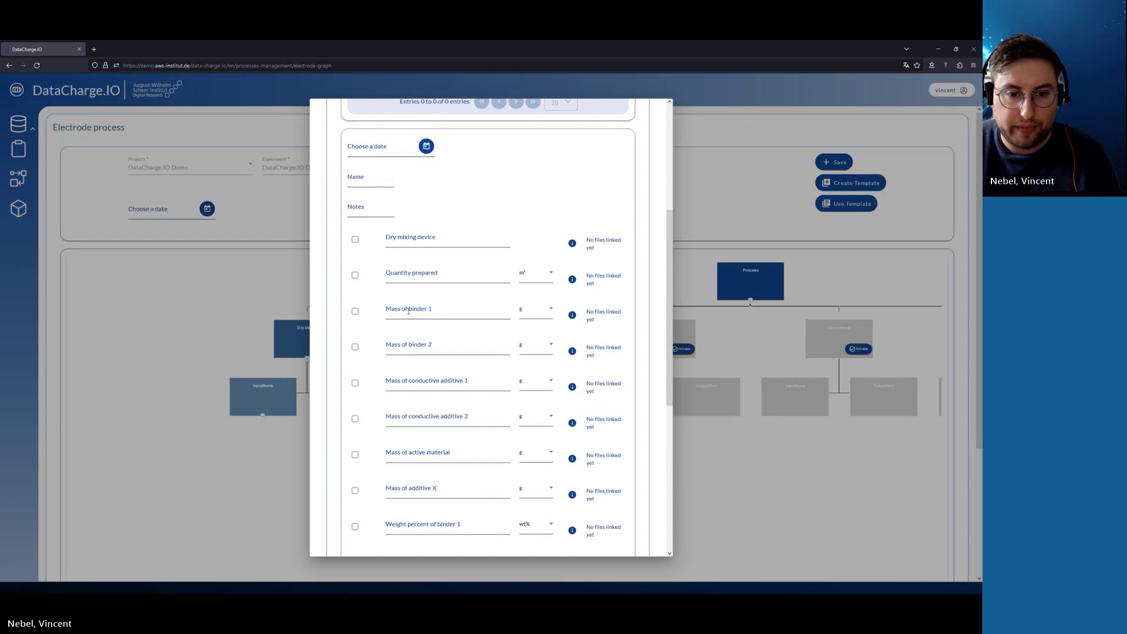
left_click(452, 310)
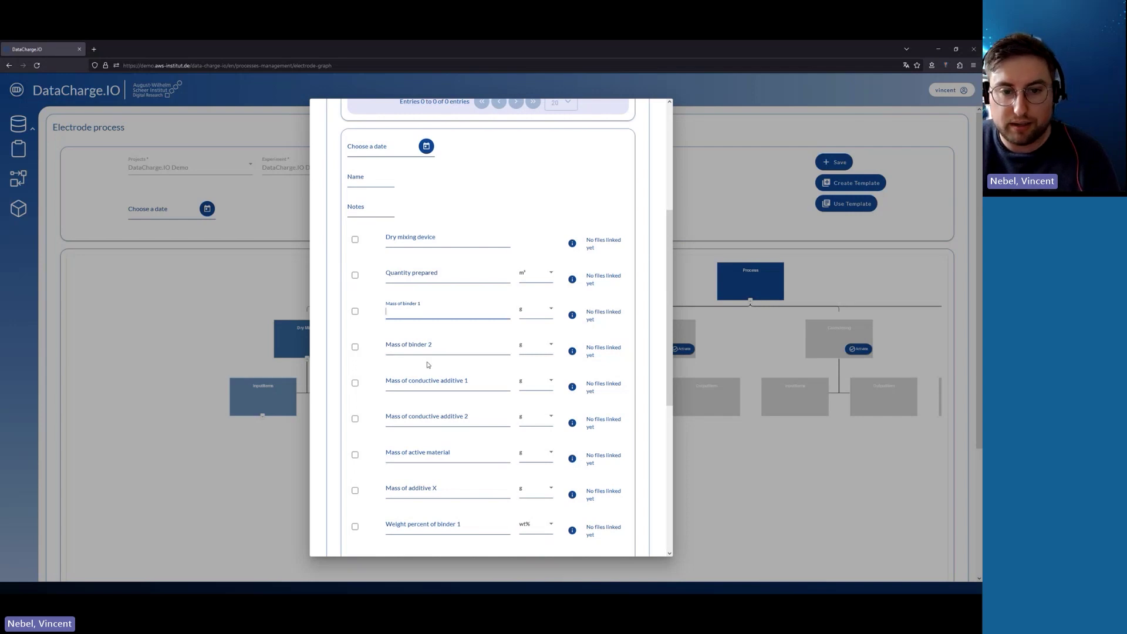
type("1")
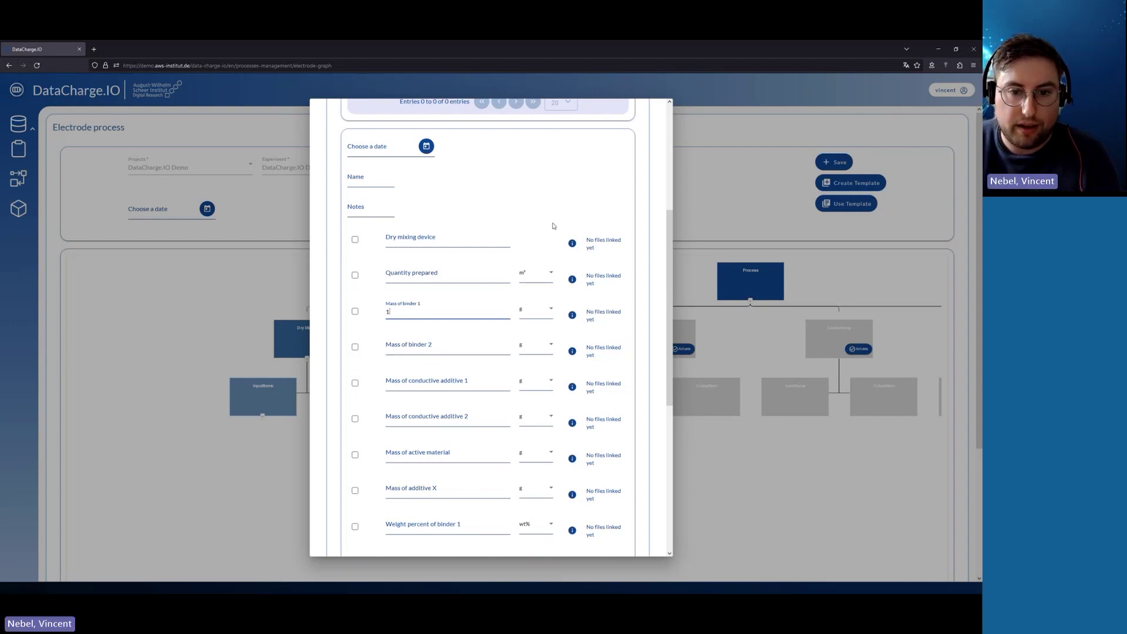
left_click(550, 310)
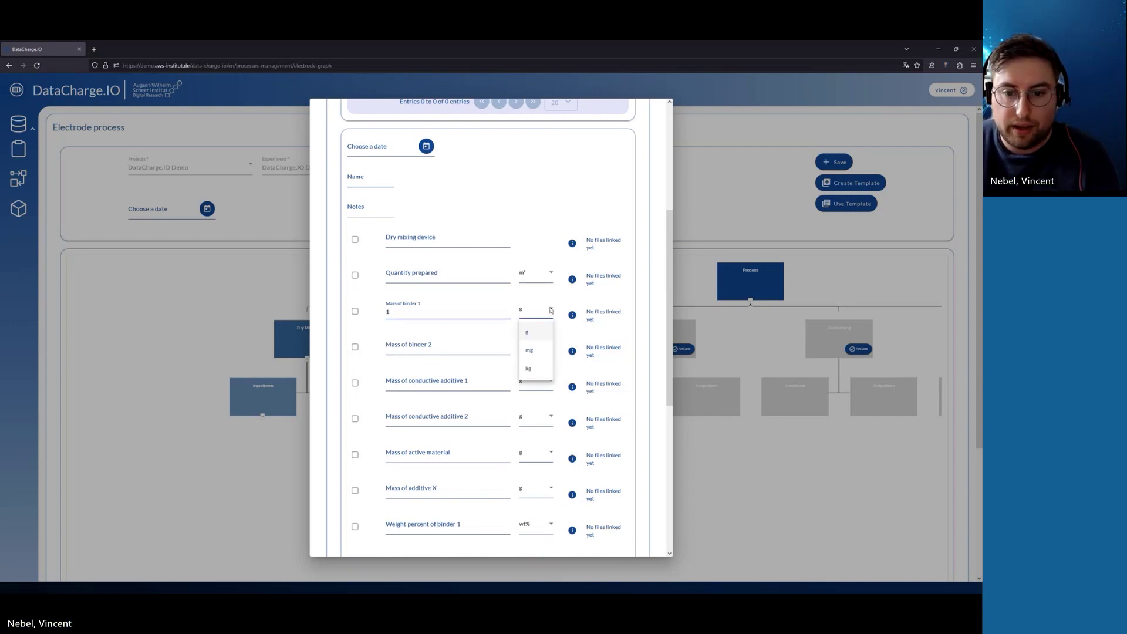
left_click(540, 370)
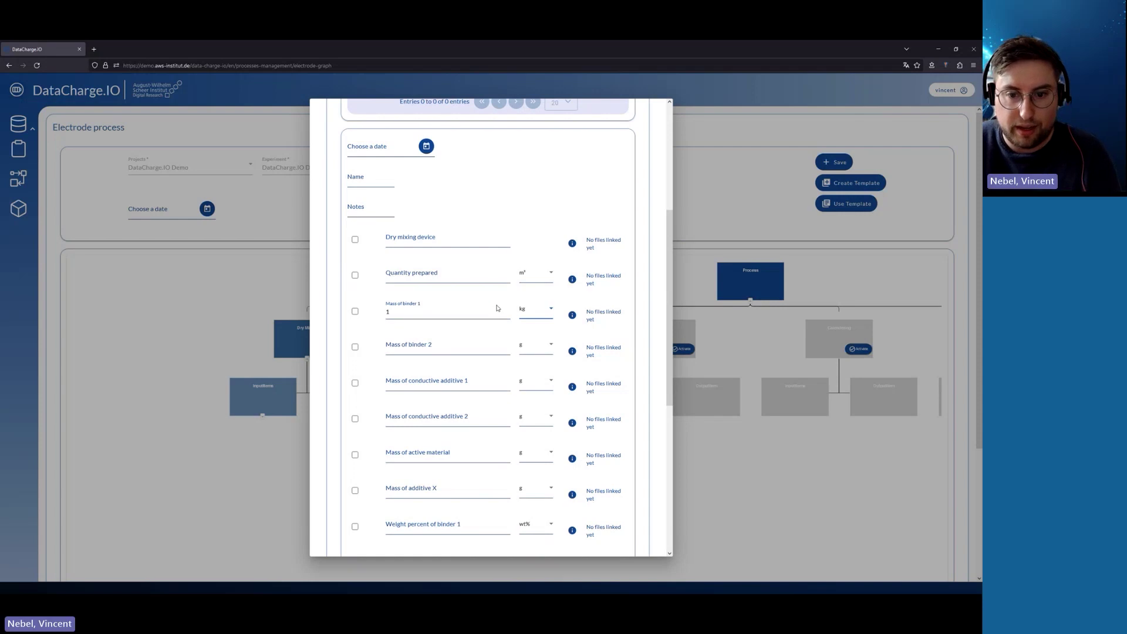
scroll(441, 297, "down", 3)
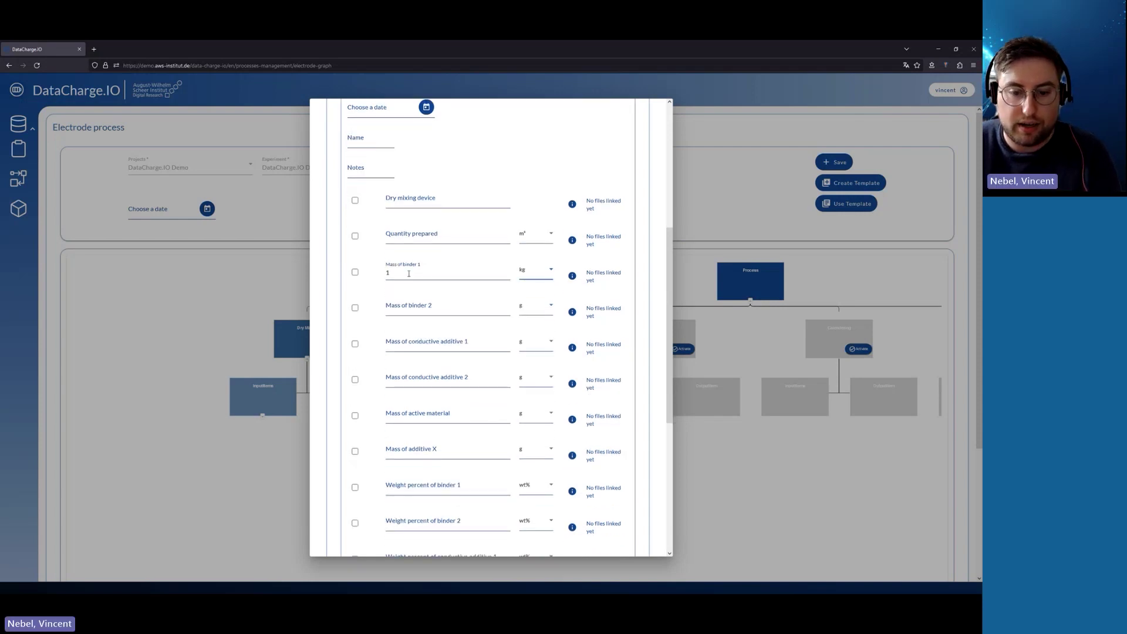
scroll(396, 398, "down", 2)
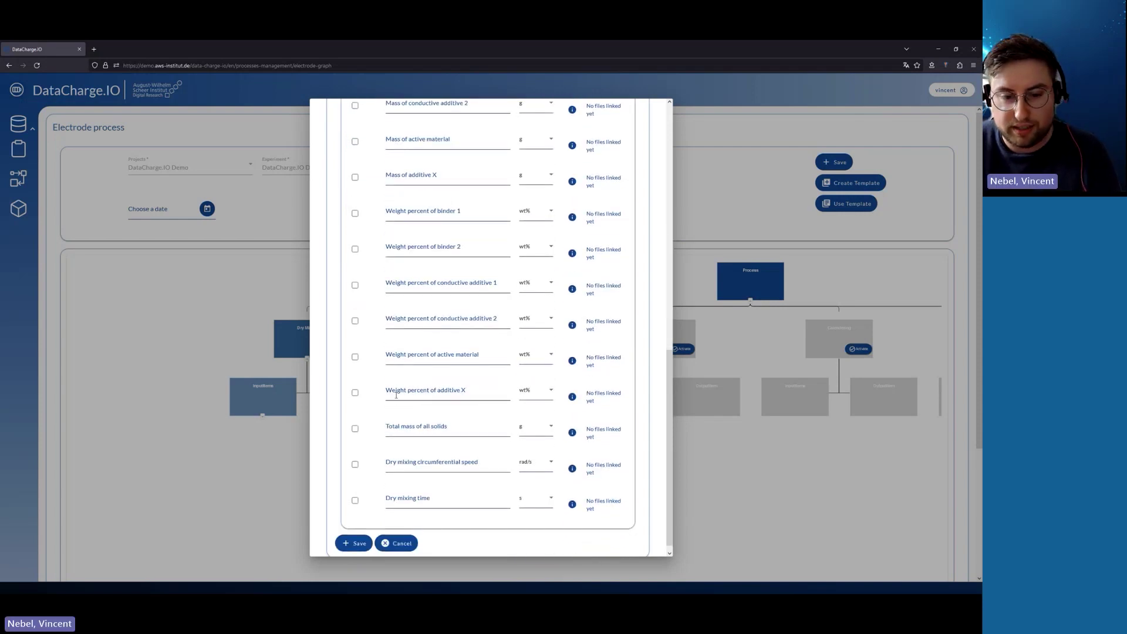
scroll(395, 395, "up", 3)
scroll(396, 394, "up", 6)
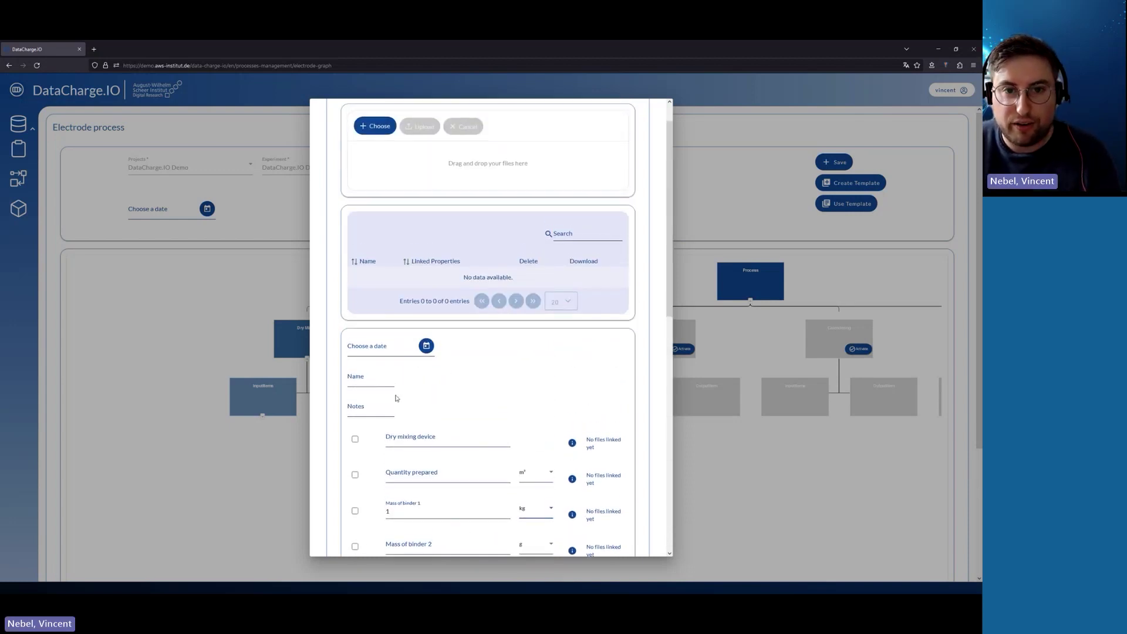
scroll(395, 399, "up", 1)
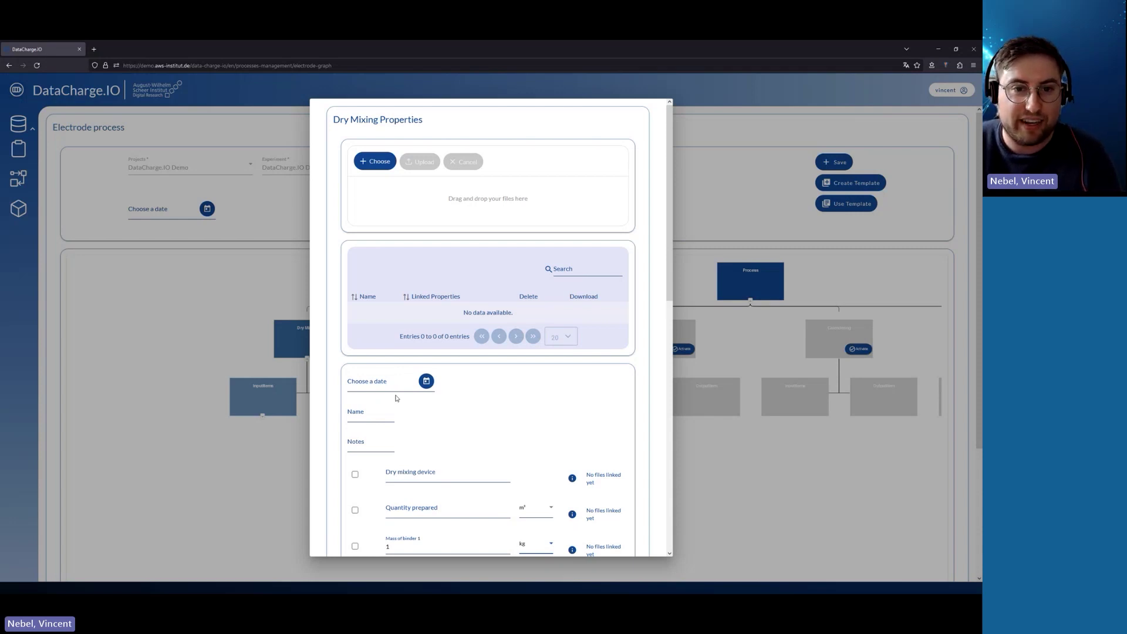
Step: Upload Demo_Mixing_Calendering1.xlsx to the Dry Mixing step's files
left_click(379, 162)
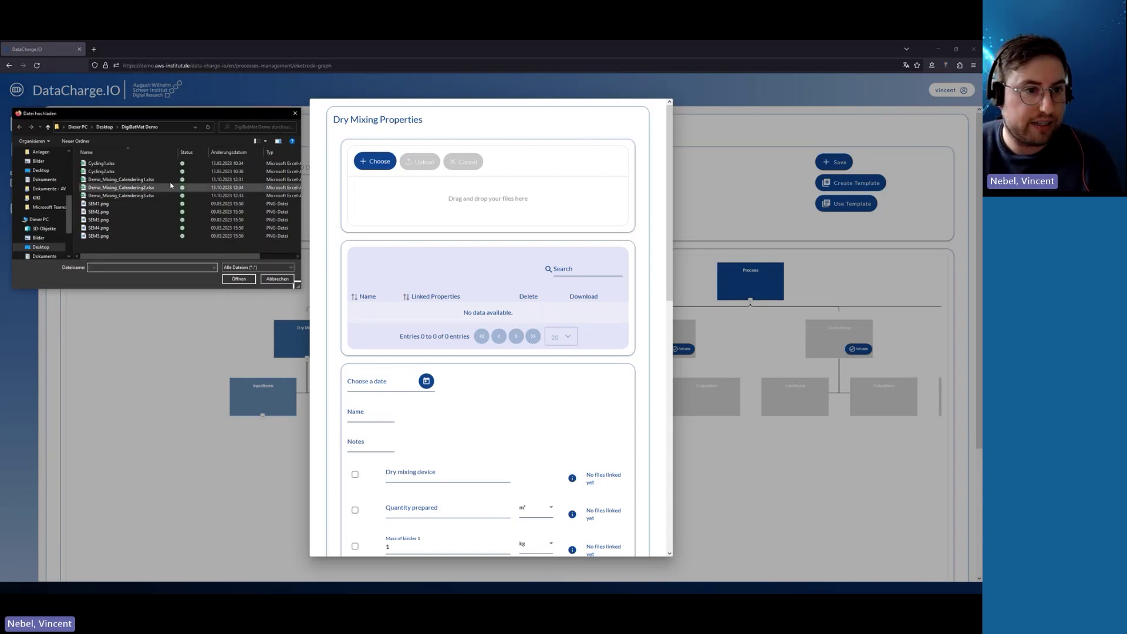
left_click(129, 180)
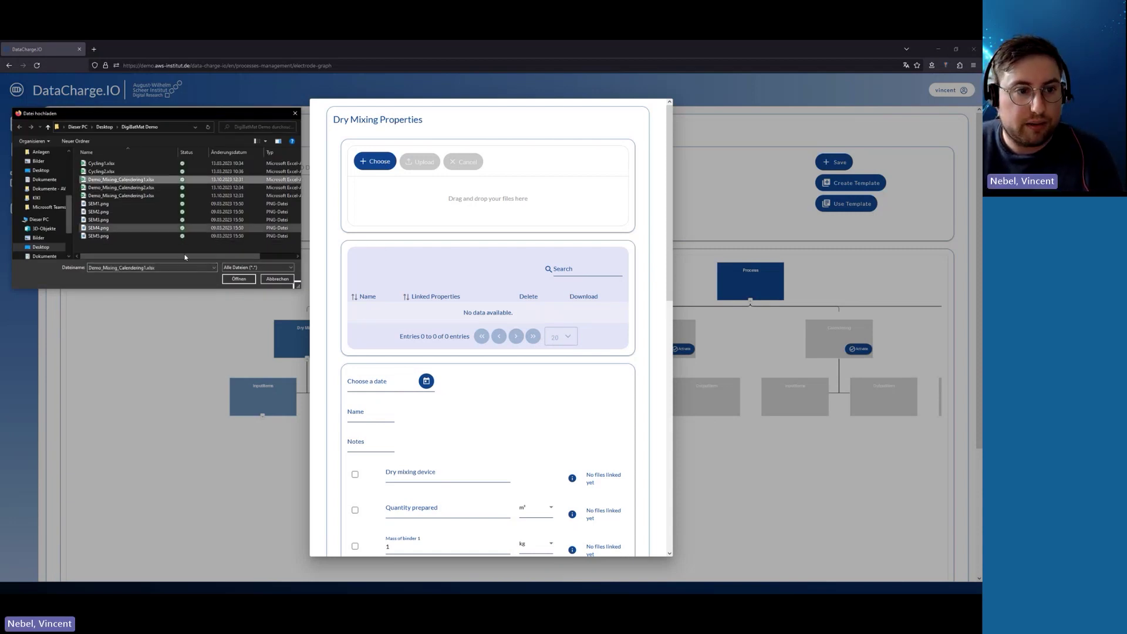
left_click(235, 280)
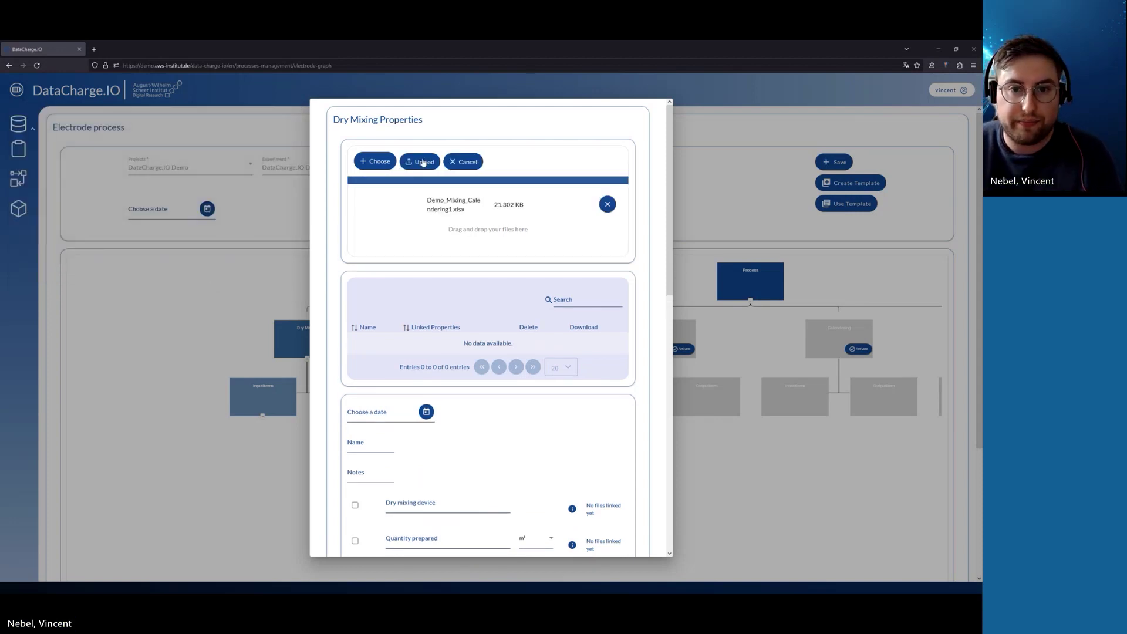
left_click(422, 163)
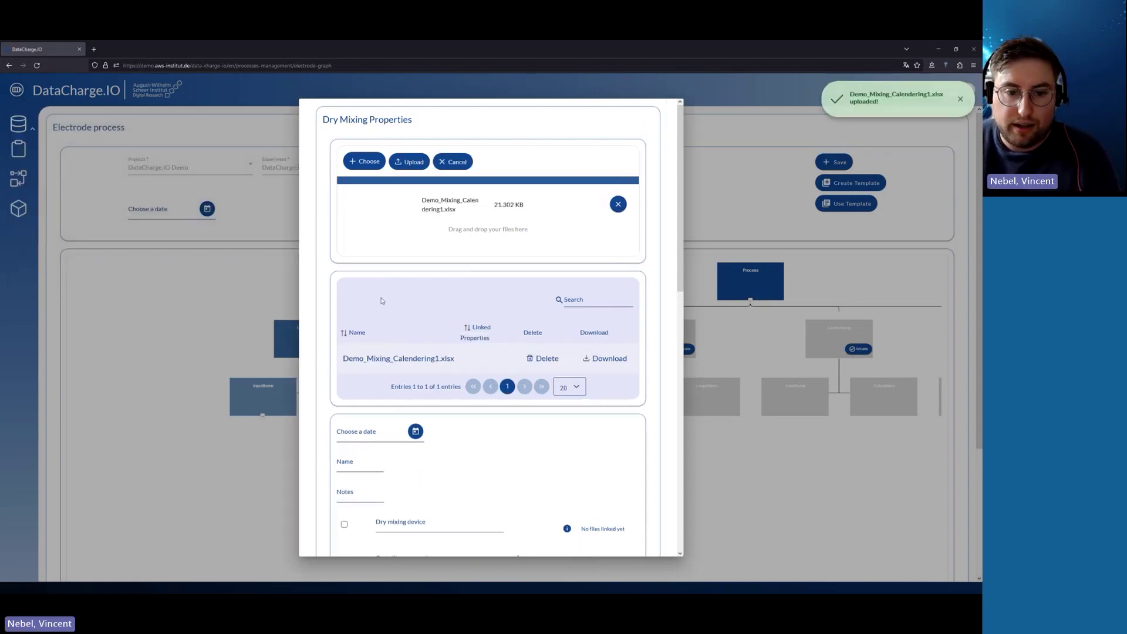
Step: Tick Dry mixing device so it links to the uploaded spreadsheet
scroll(380, 303, "down", 1)
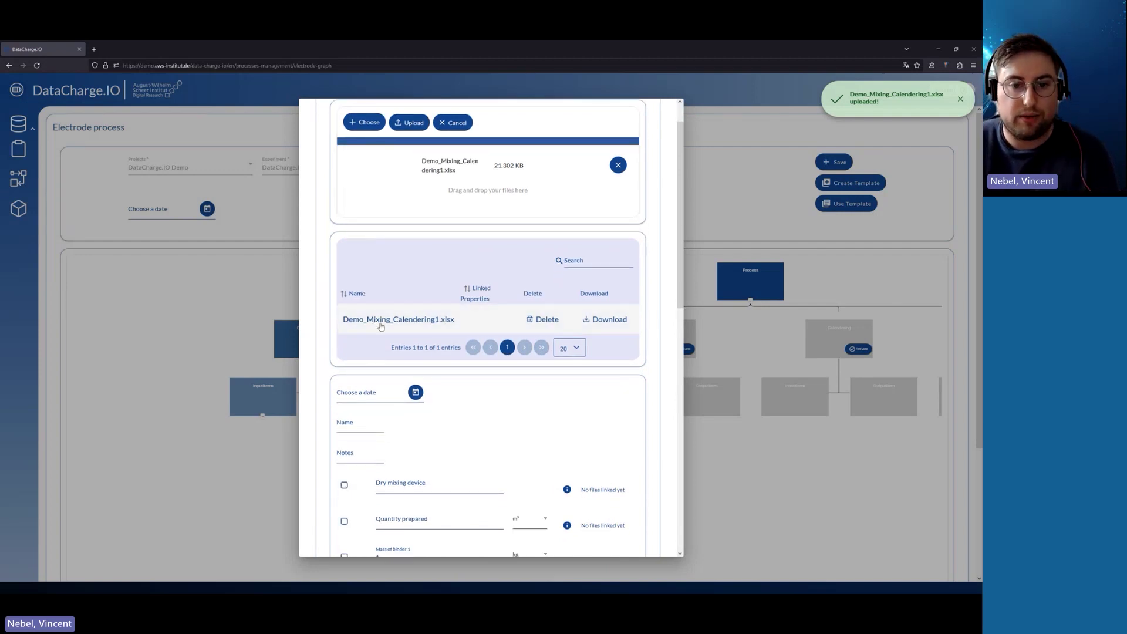
scroll(408, 384, "down", 2)
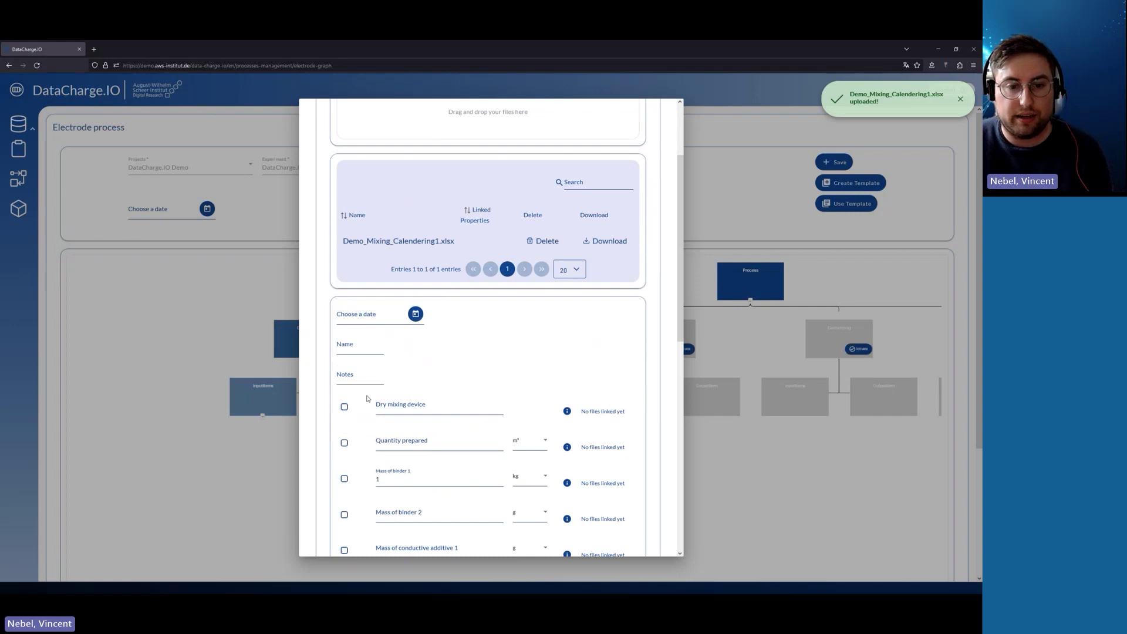
scroll(373, 397, "down", 1)
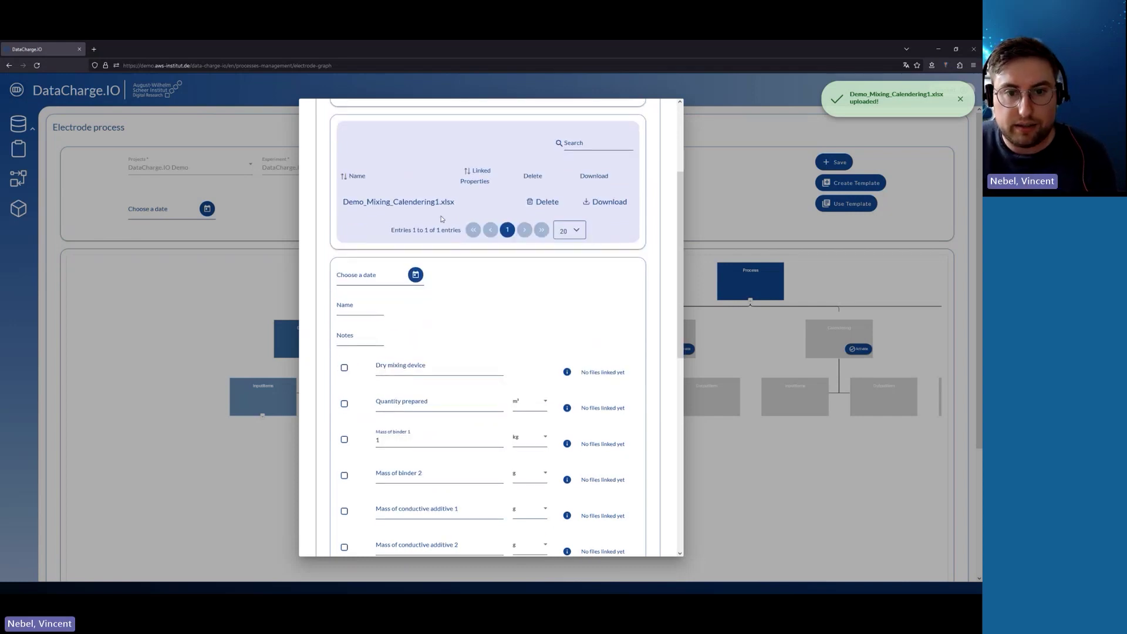
left_click(344, 368)
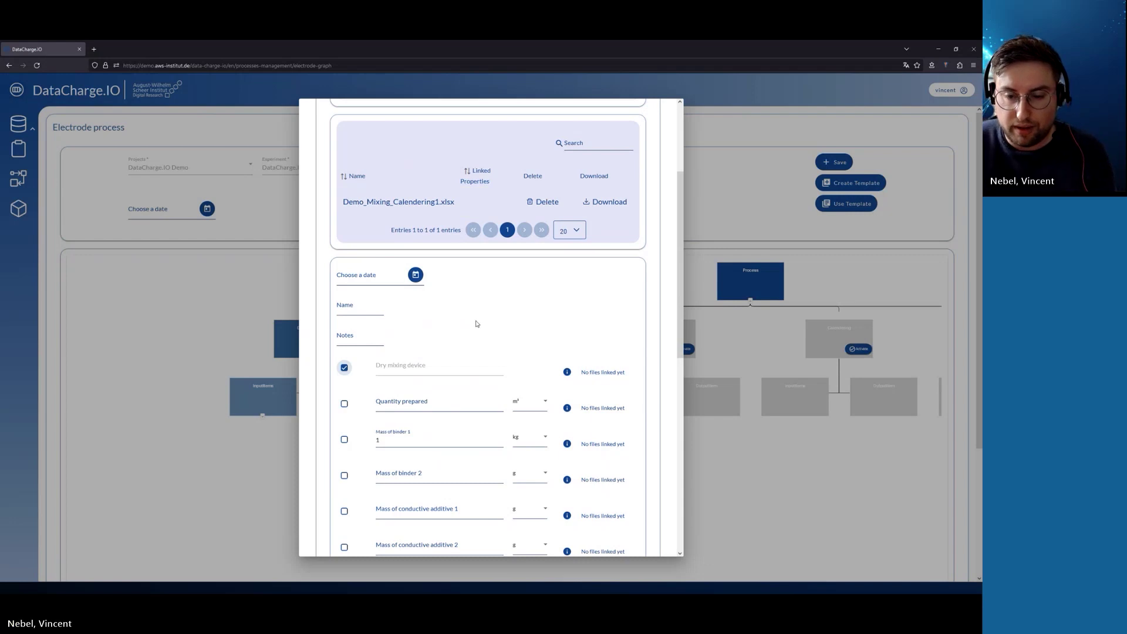
Step: Save the Dry Mixing properties with the Dry mixing device file link
scroll(478, 329, "down", 1)
scroll(478, 335, "down", 7)
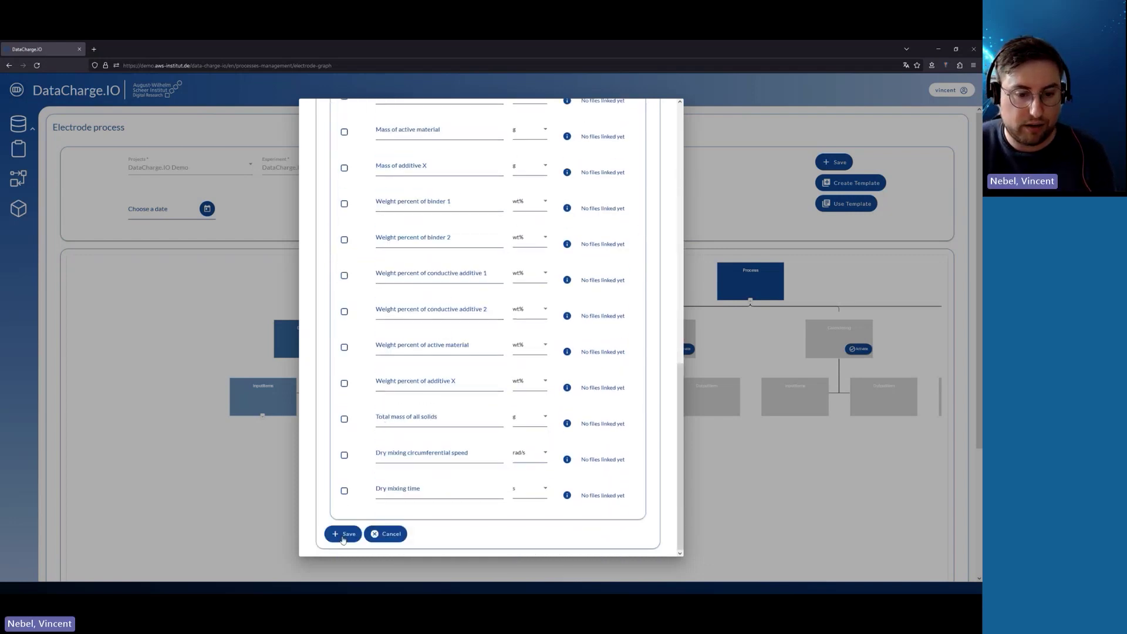
left_click(347, 535)
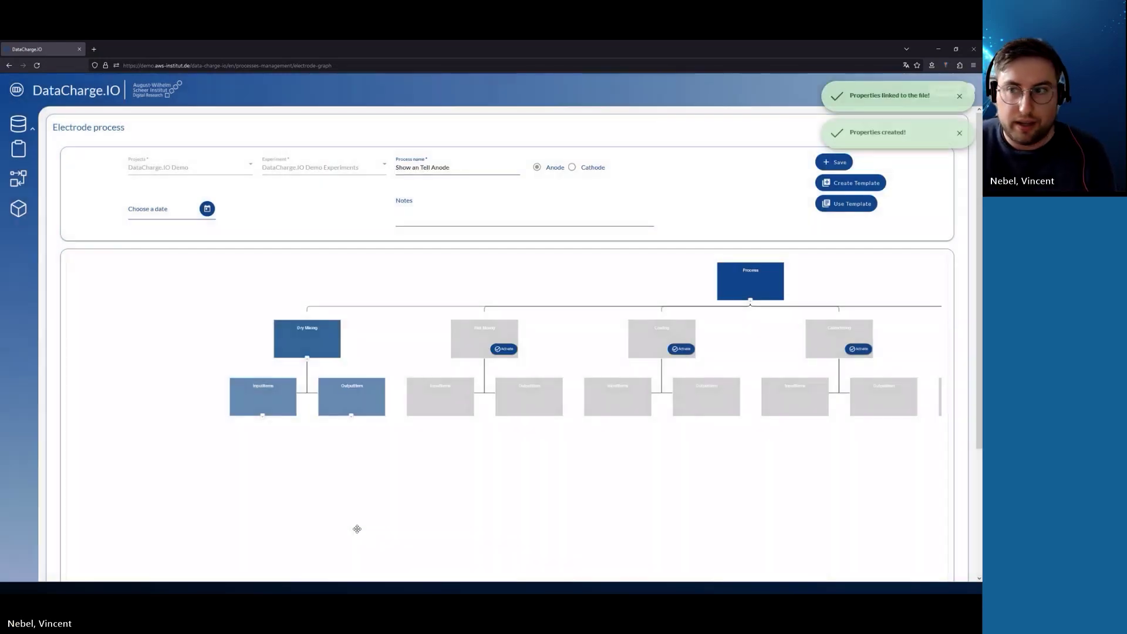
left_click(320, 337)
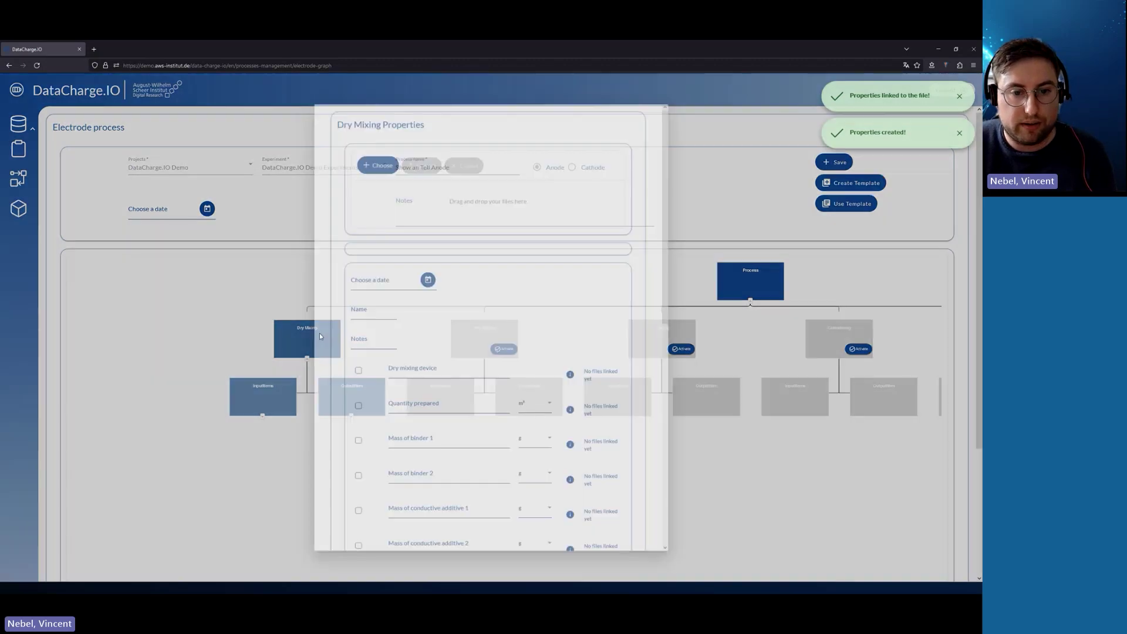
scroll(376, 358, "down", 3)
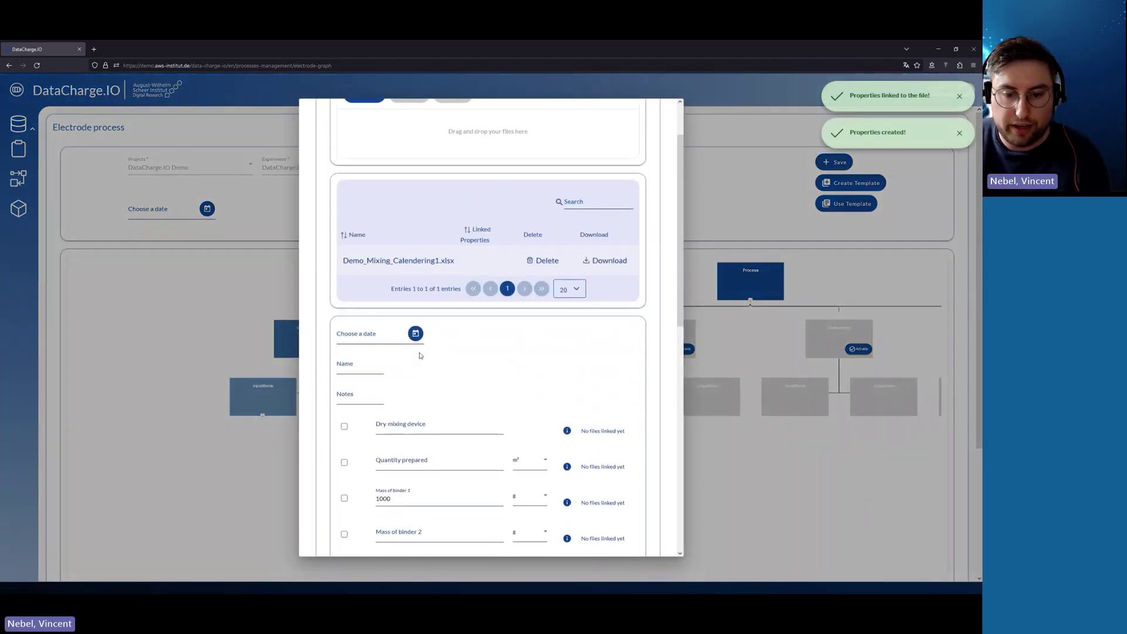
scroll(418, 370, "down", 1)
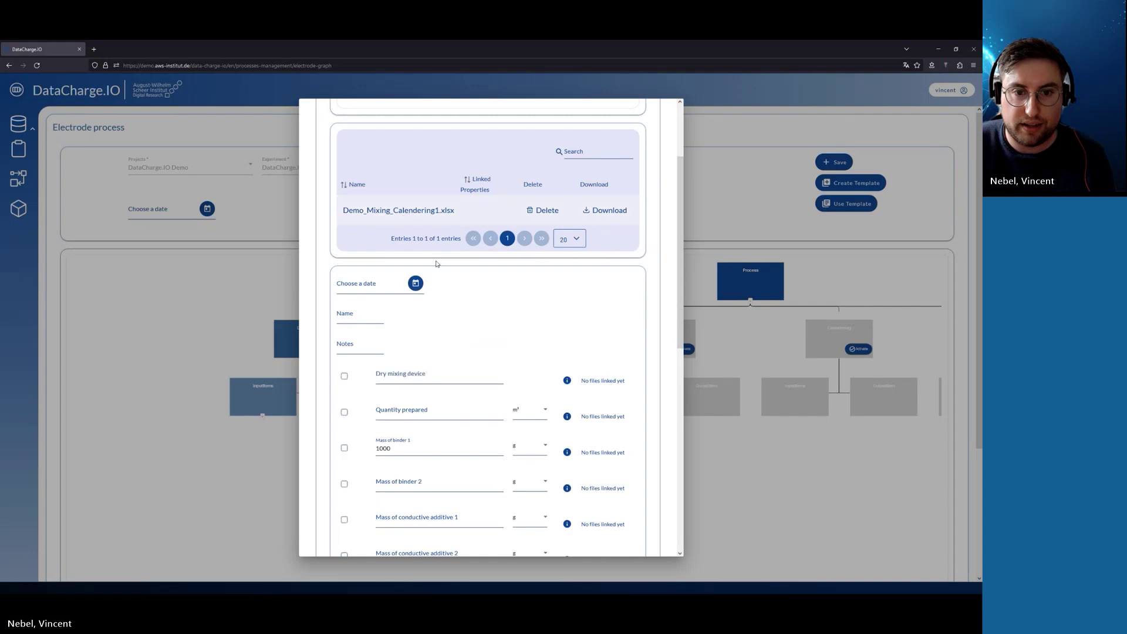
scroll(501, 319, "down", 8)
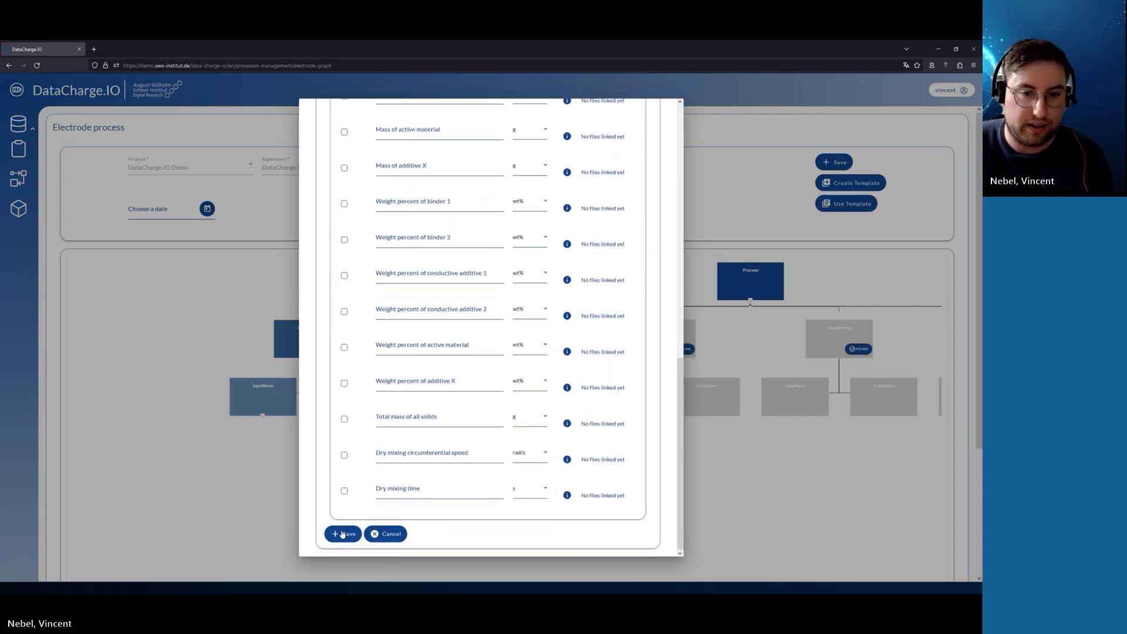
left_click(342, 534)
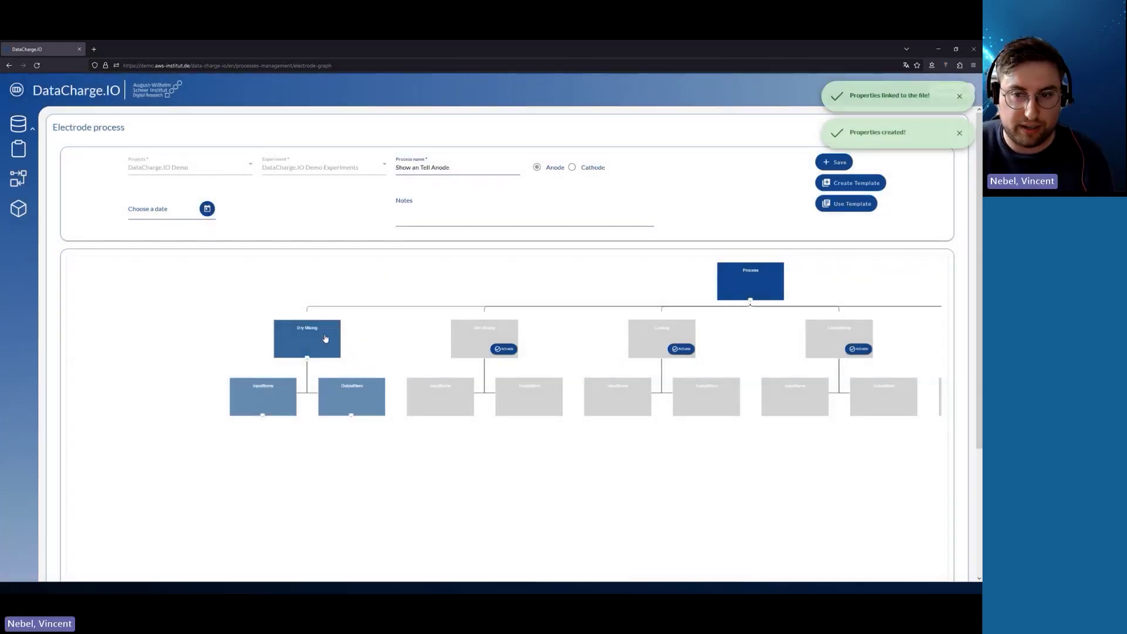
Step: Reopen Dry Mixing to verify the link, then close the form confirming Yes
left_click(325, 339)
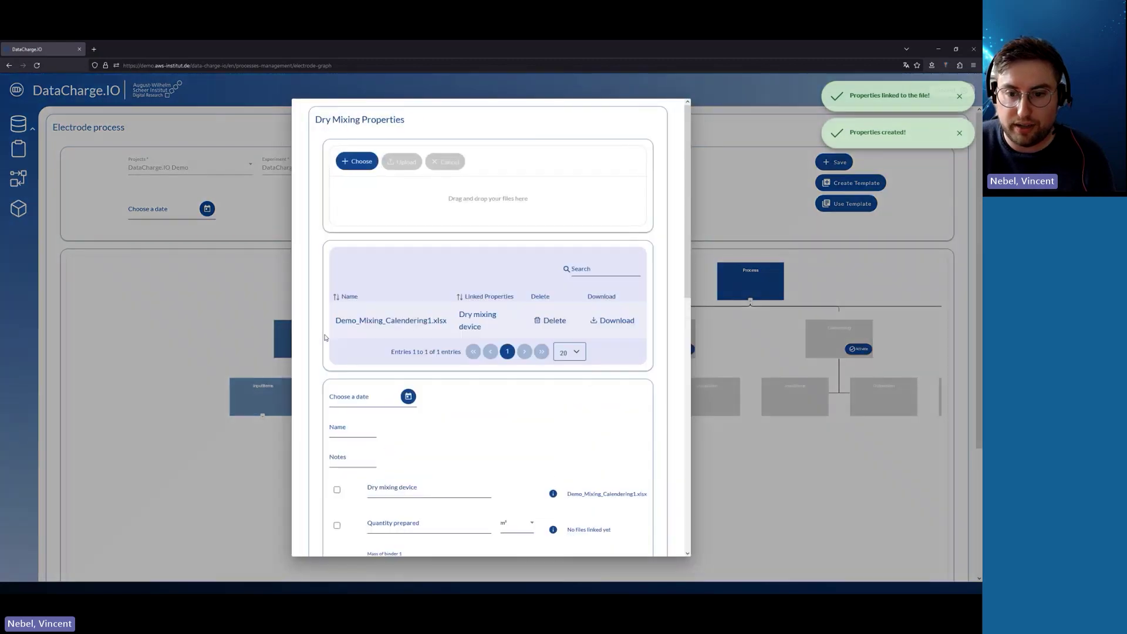
scroll(468, 358, "down", 1)
scroll(468, 358, "down", 2)
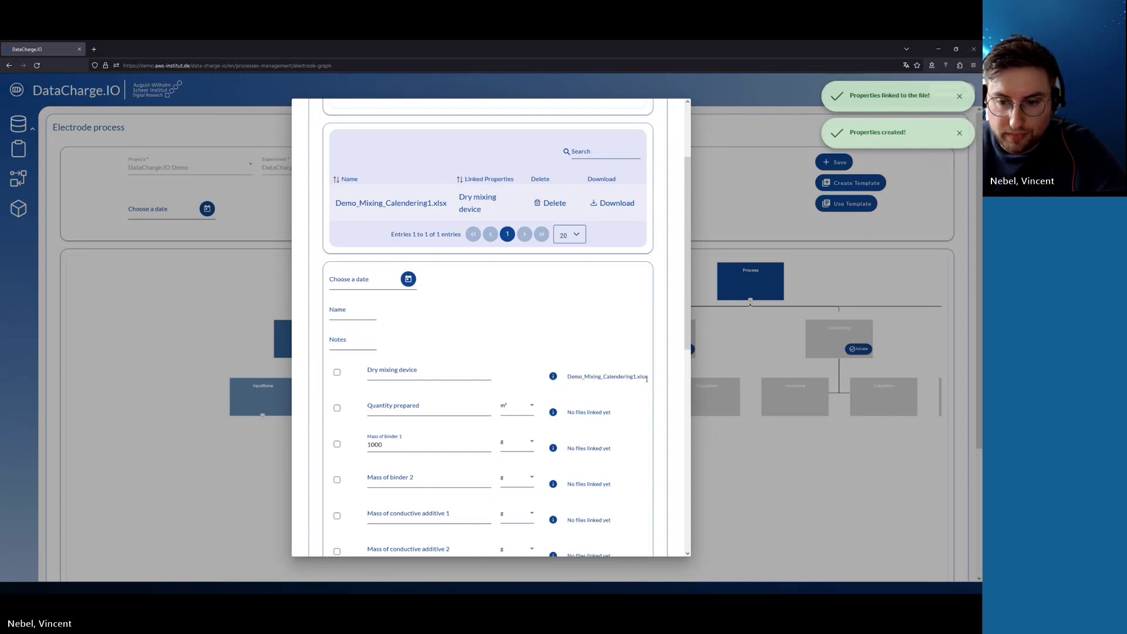
scroll(578, 352, "down", 2)
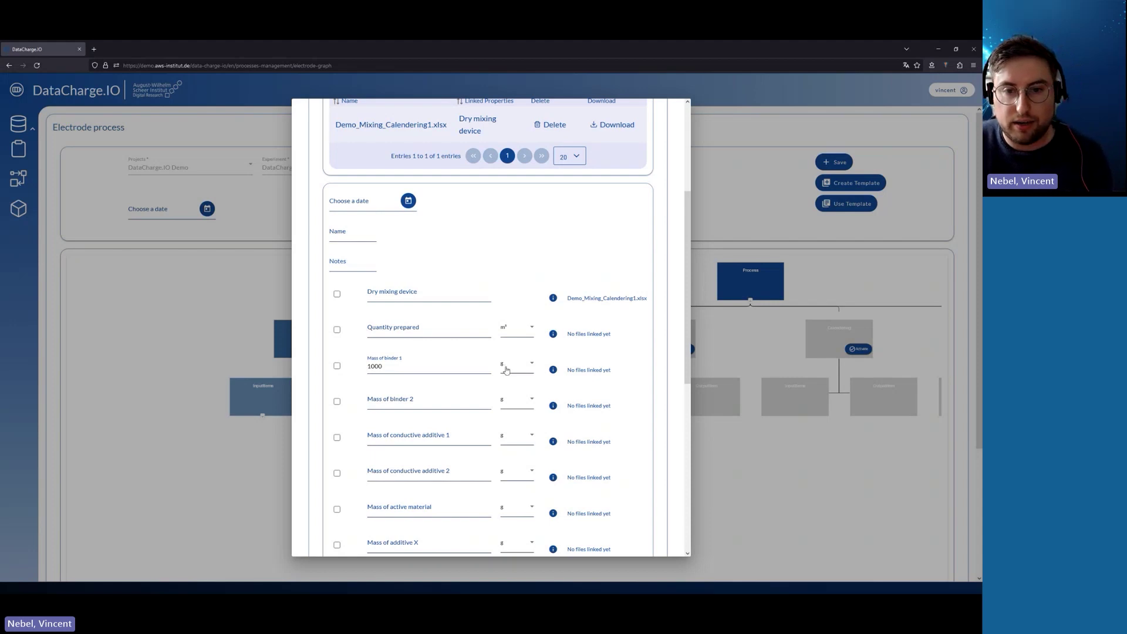
scroll(420, 373, "up", 1)
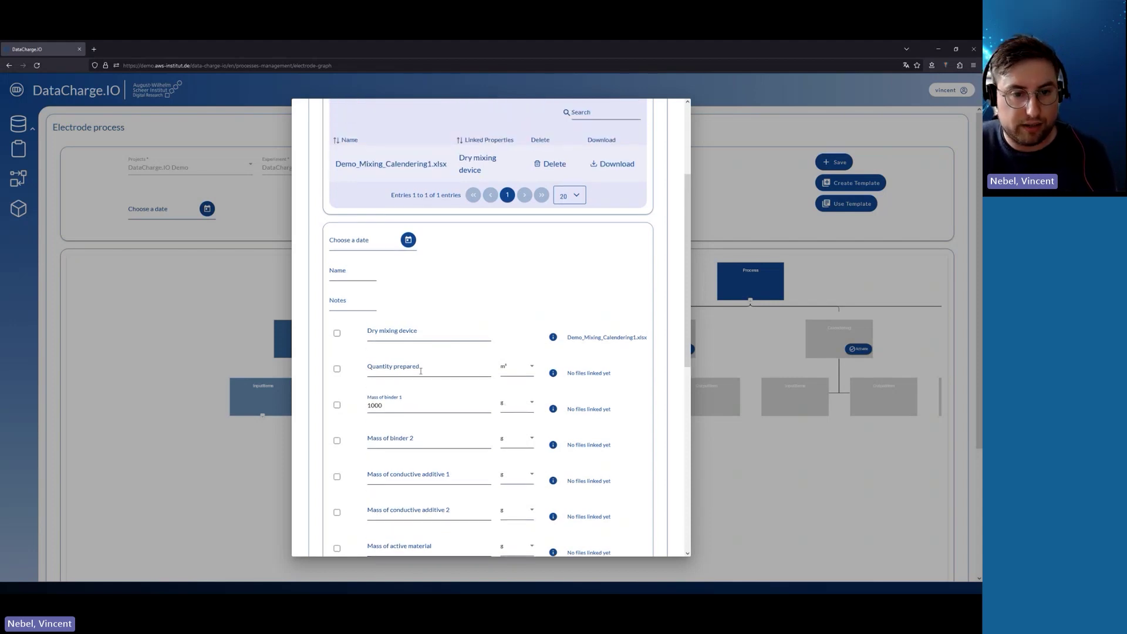
left_click(737, 458)
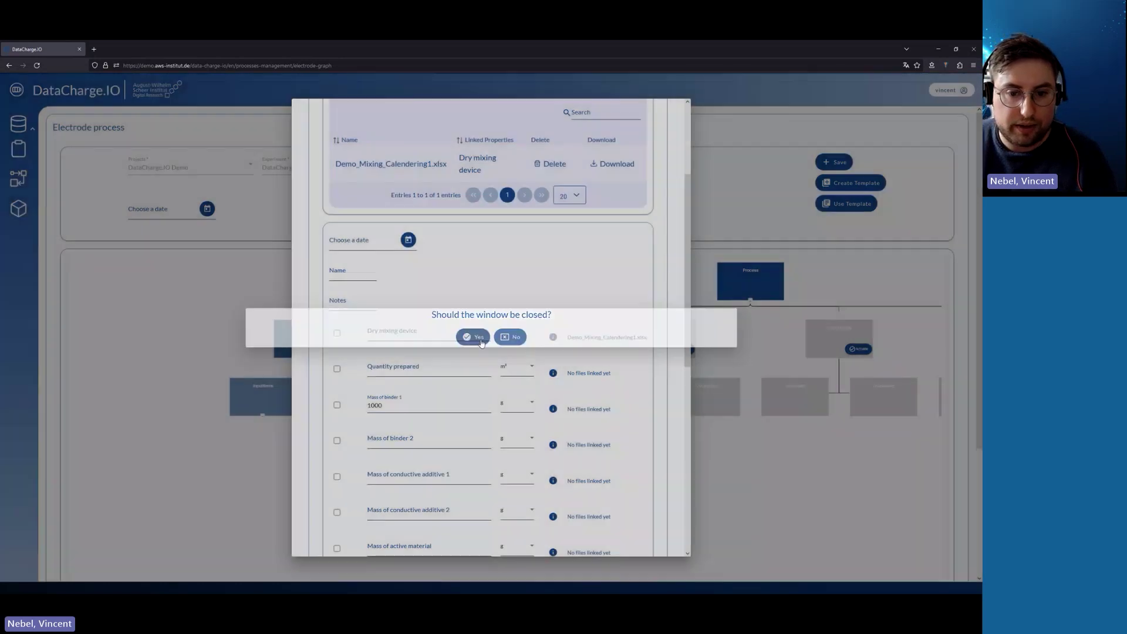
left_click(478, 338)
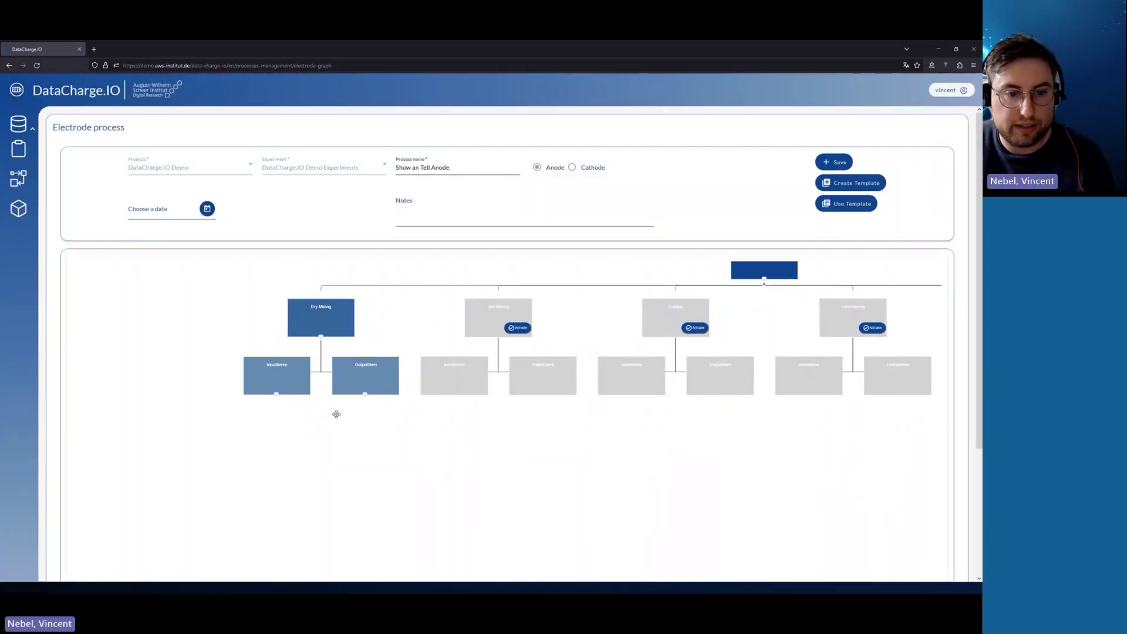
Step: Activate the Active Material, Binder 1 and Conductive Additive 1 input items of Dry Mixing
left_click(285, 402)
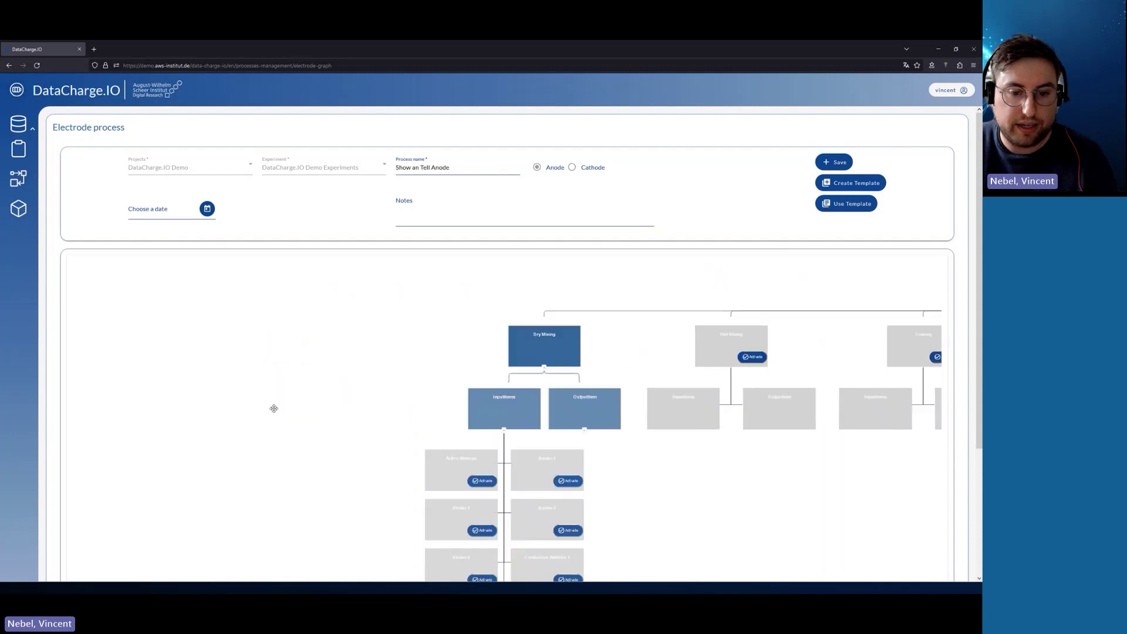
left_click_drag(340, 420, 280, 361)
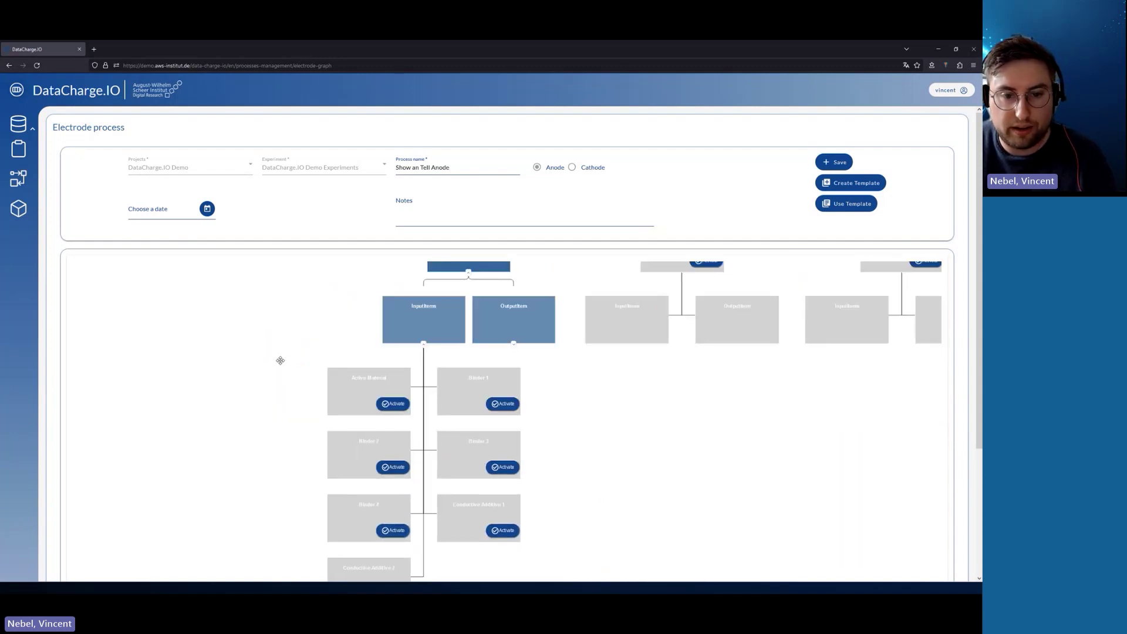
left_click(398, 404)
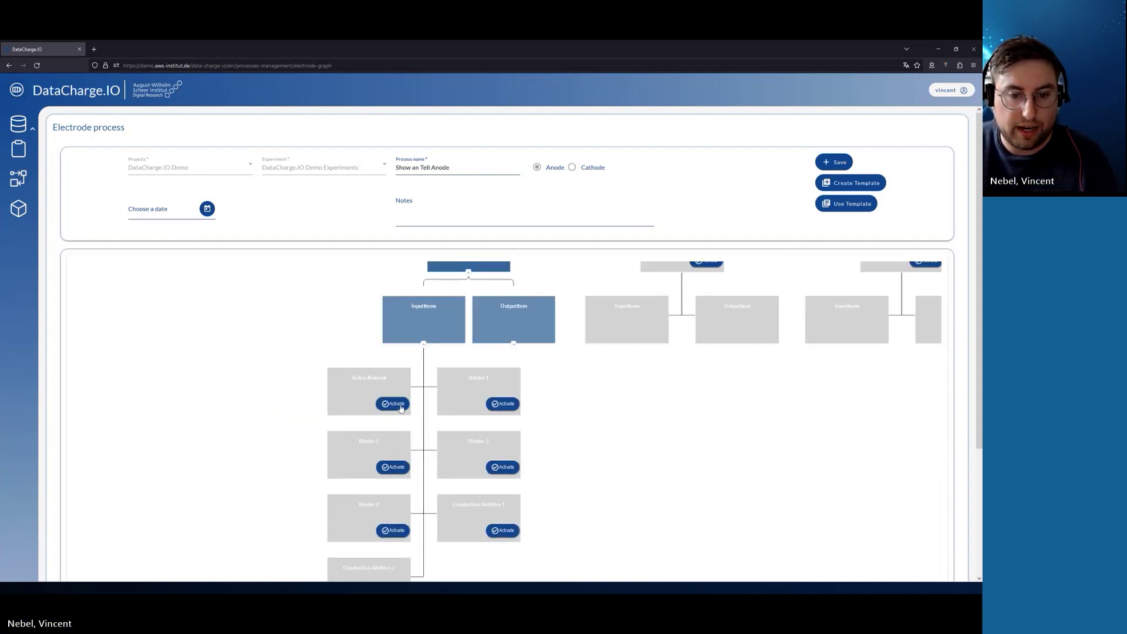
left_click(504, 408)
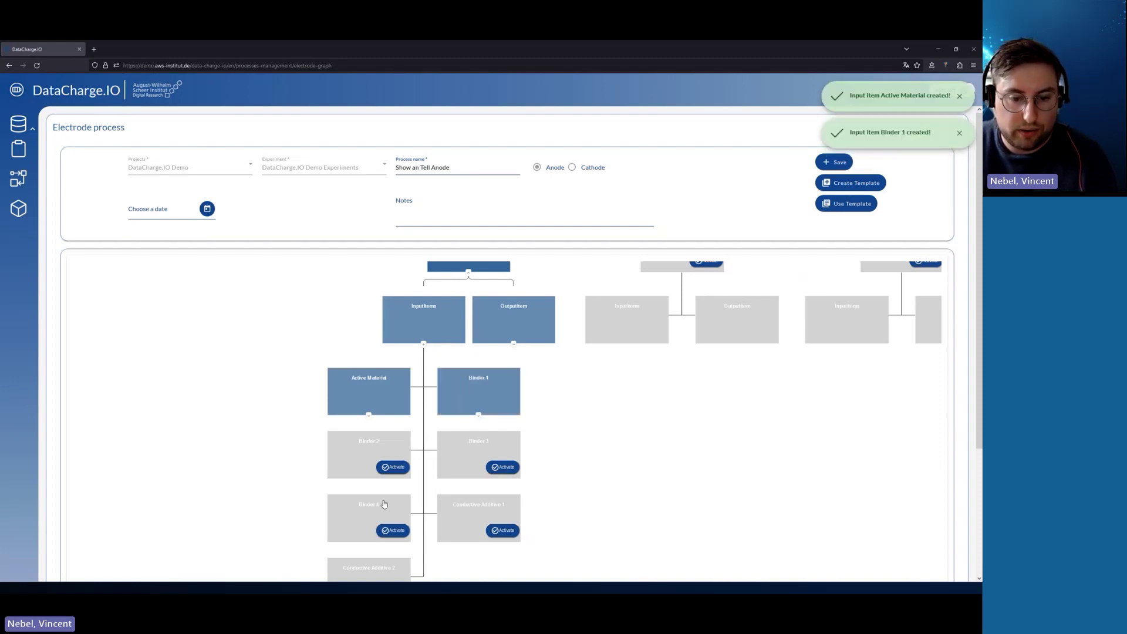
left_click(500, 531)
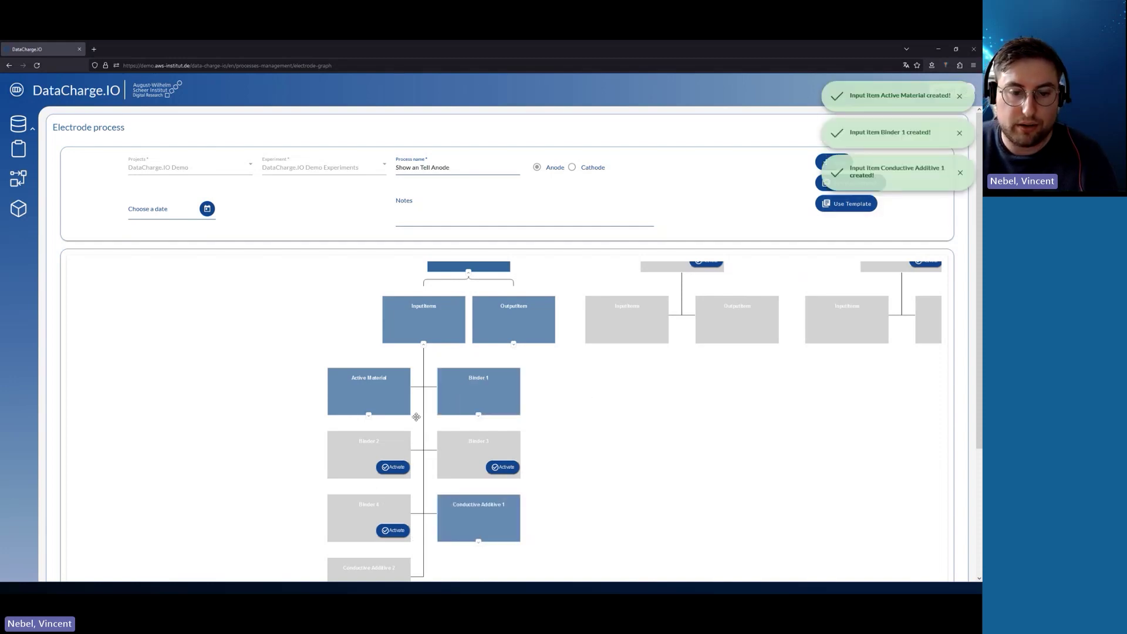
left_click_drag(616, 483, 600, 462)
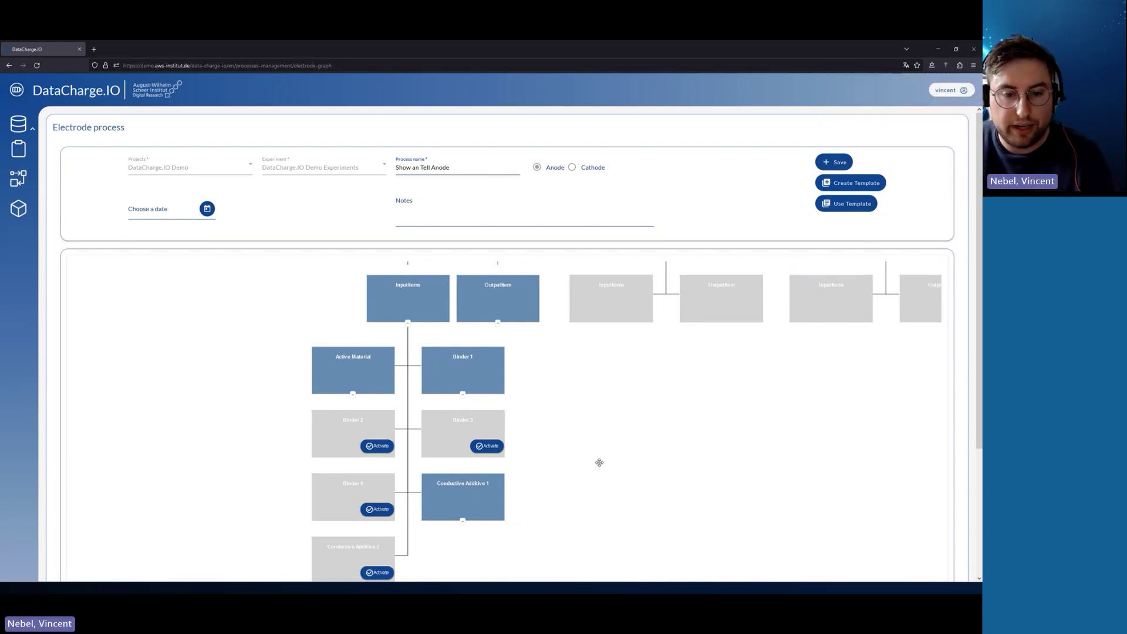
scroll(607, 451, "down", 1)
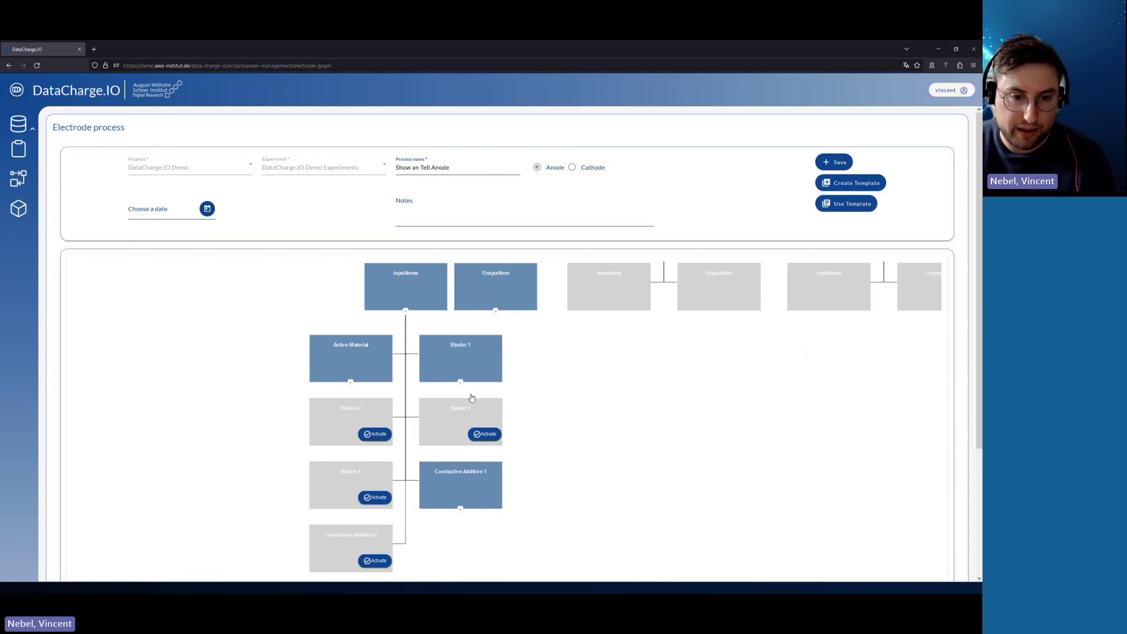
Step: Open the Active Material properties, scan its fields, and close without changes
left_click(368, 356)
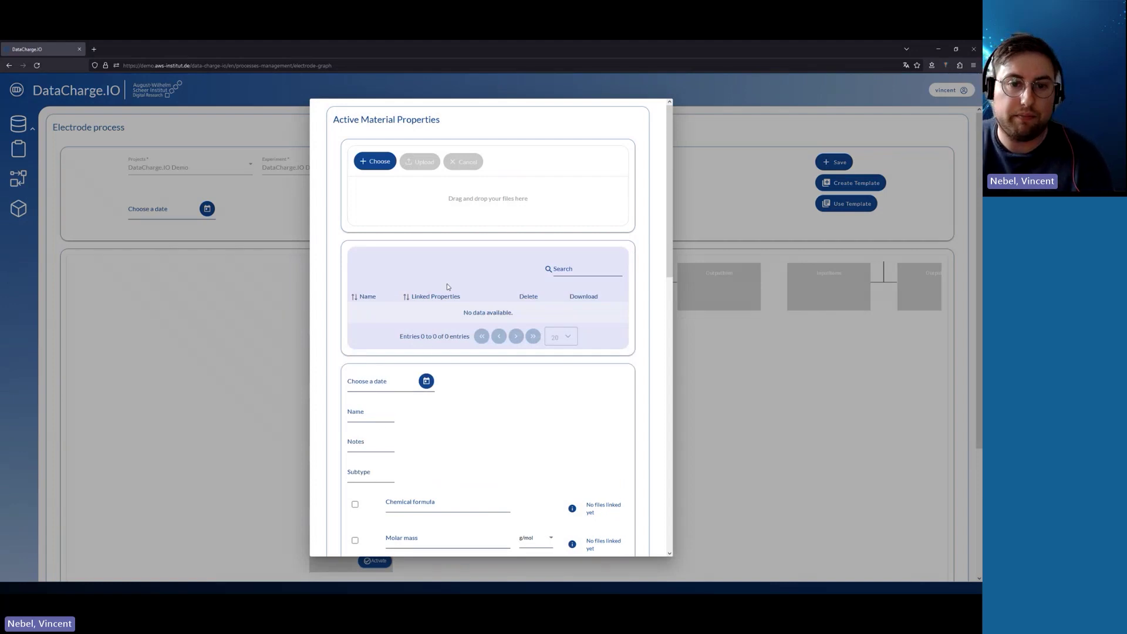
scroll(477, 406, "down", 4)
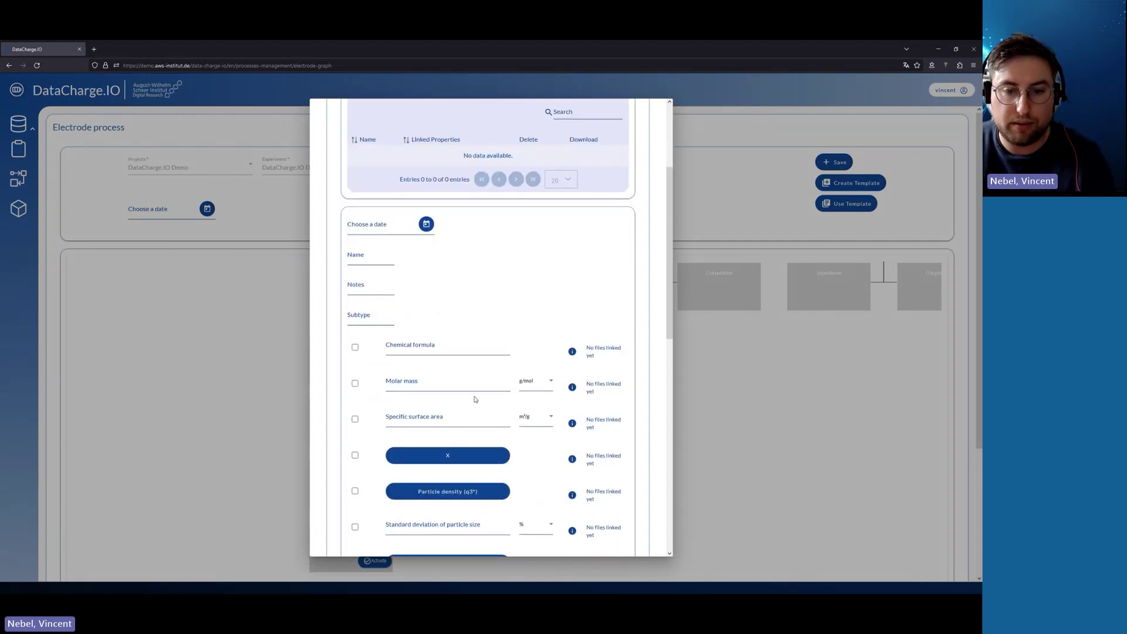
scroll(472, 402, "down", 3)
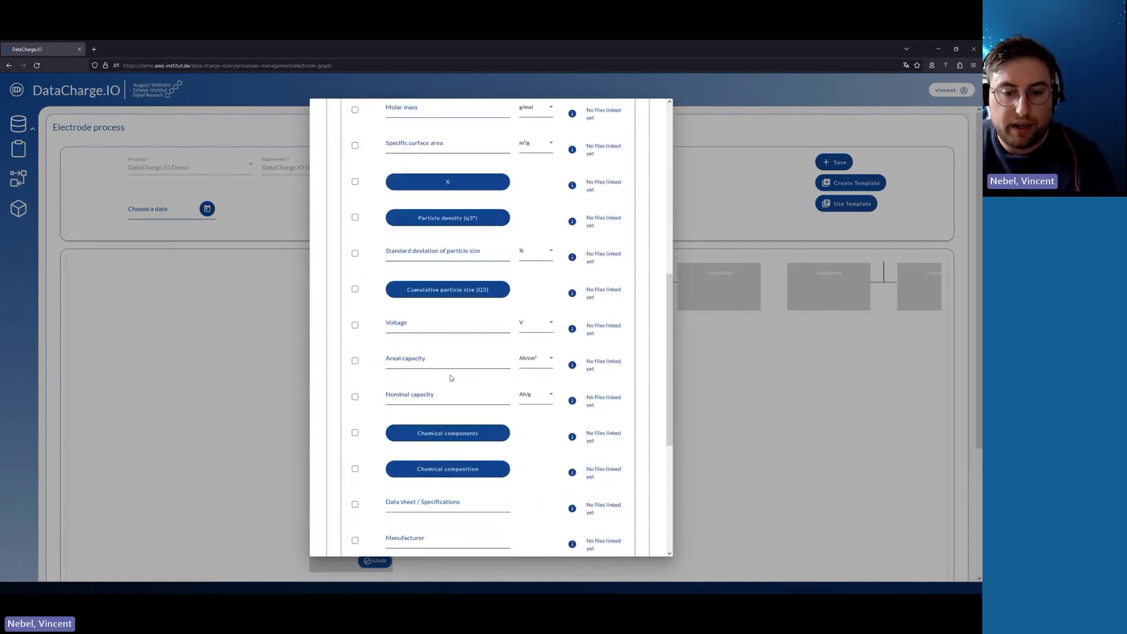
scroll(450, 378, "down", 1)
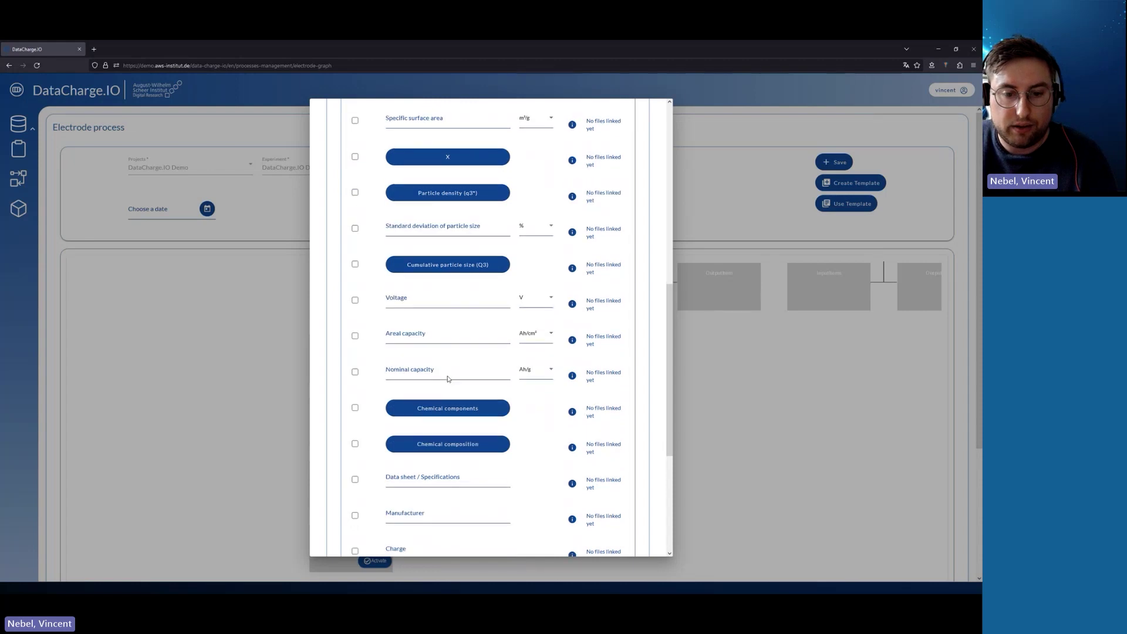
left_click(730, 420)
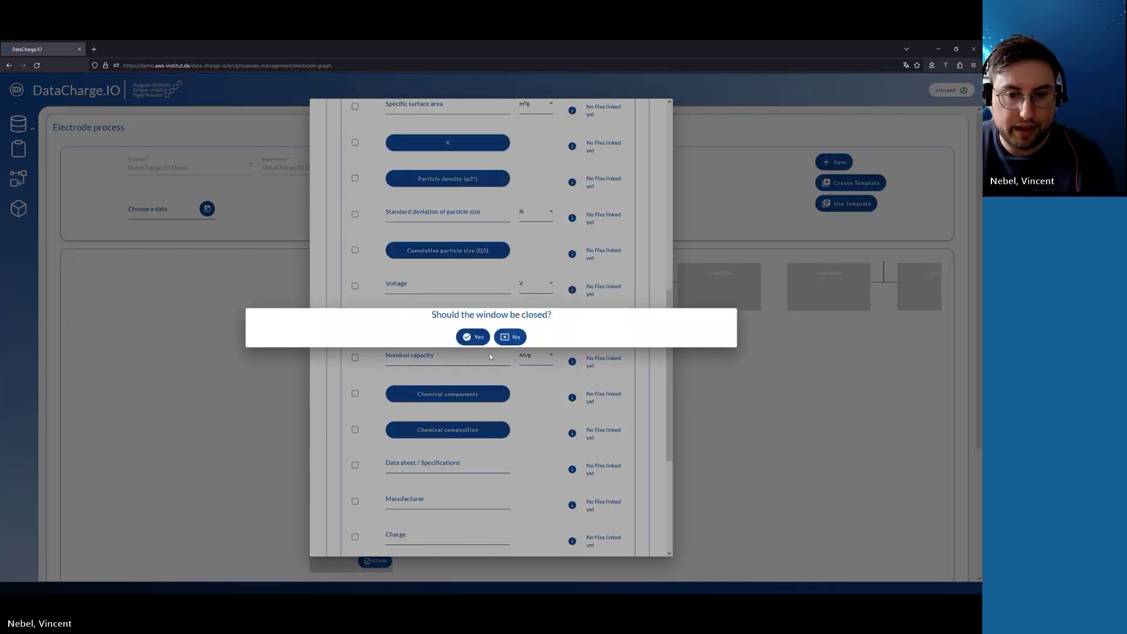
left_click(477, 337)
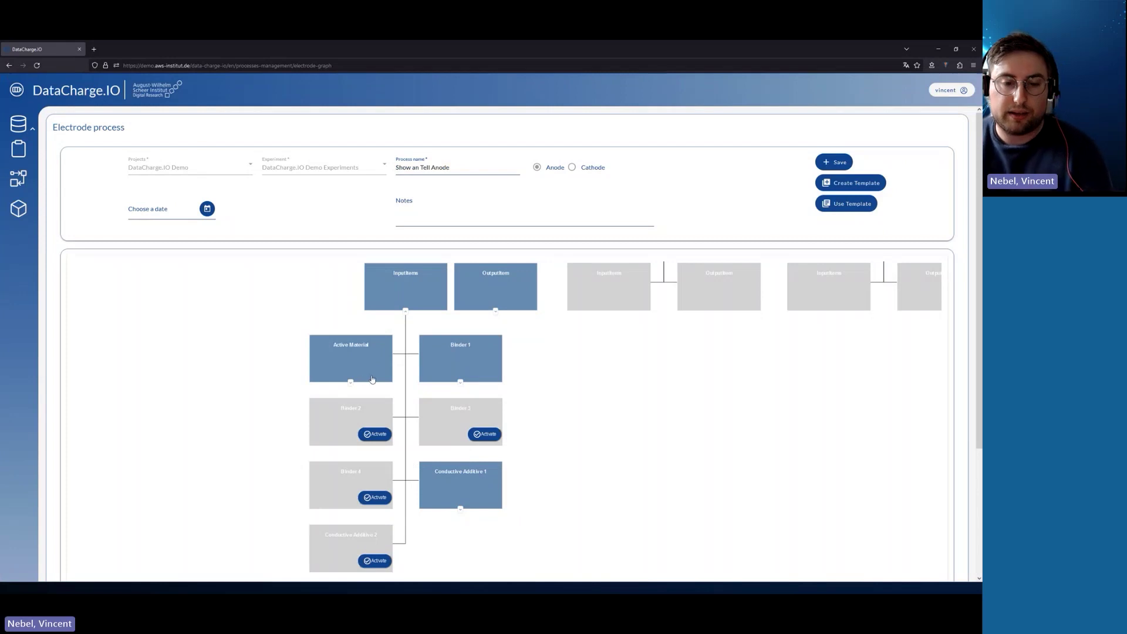
Step: Reopen Active Material properties, scroll through every field, then close confirming Yes
left_click(364, 352)
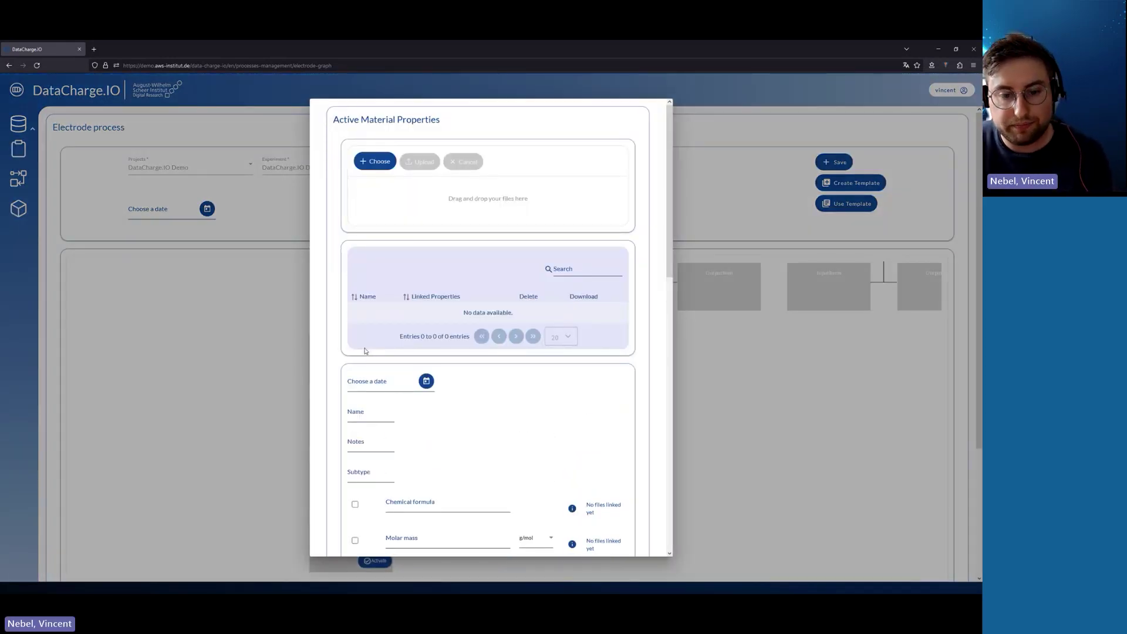
scroll(495, 254, "down", 3)
scroll(412, 381, "down", 1)
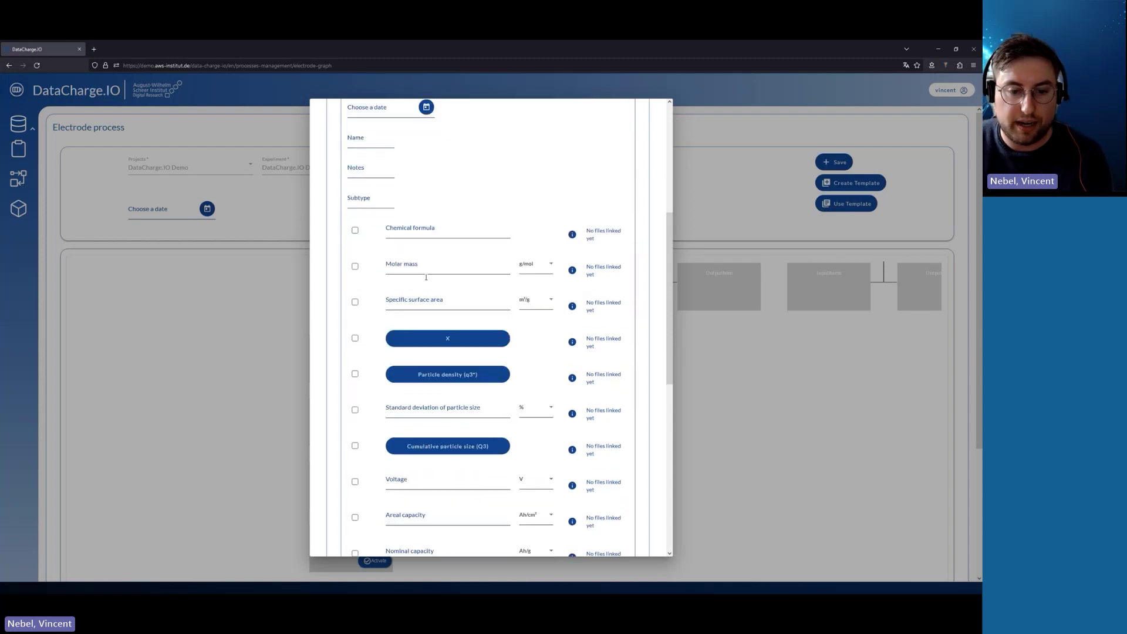
scroll(452, 510, "down", 1)
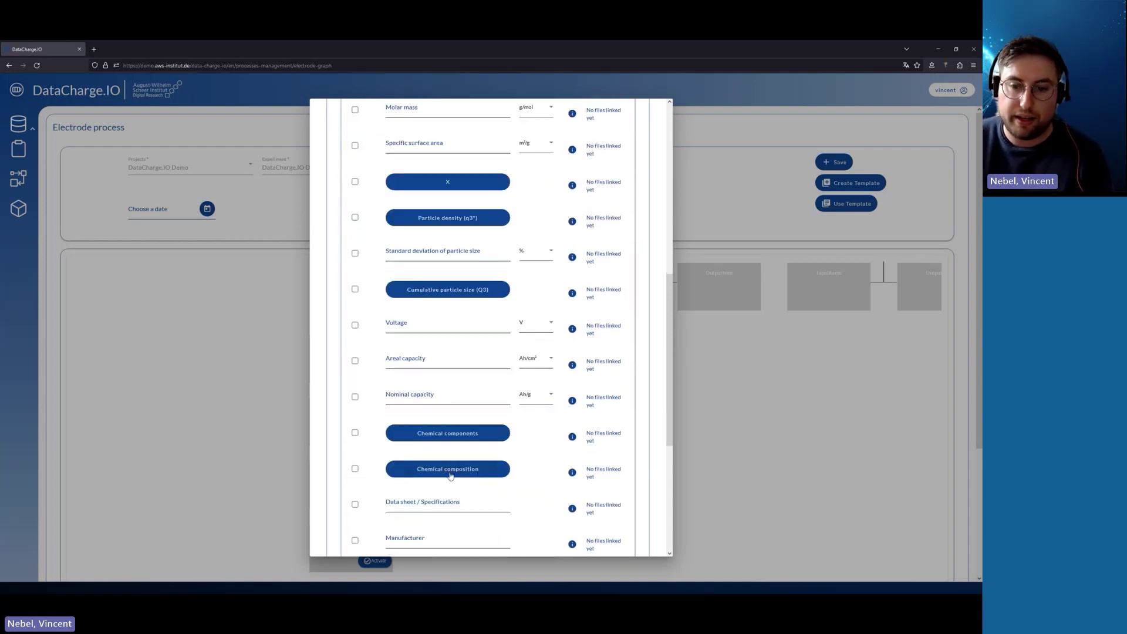
scroll(449, 476, "down", 1)
scroll(447, 478, "down", 1)
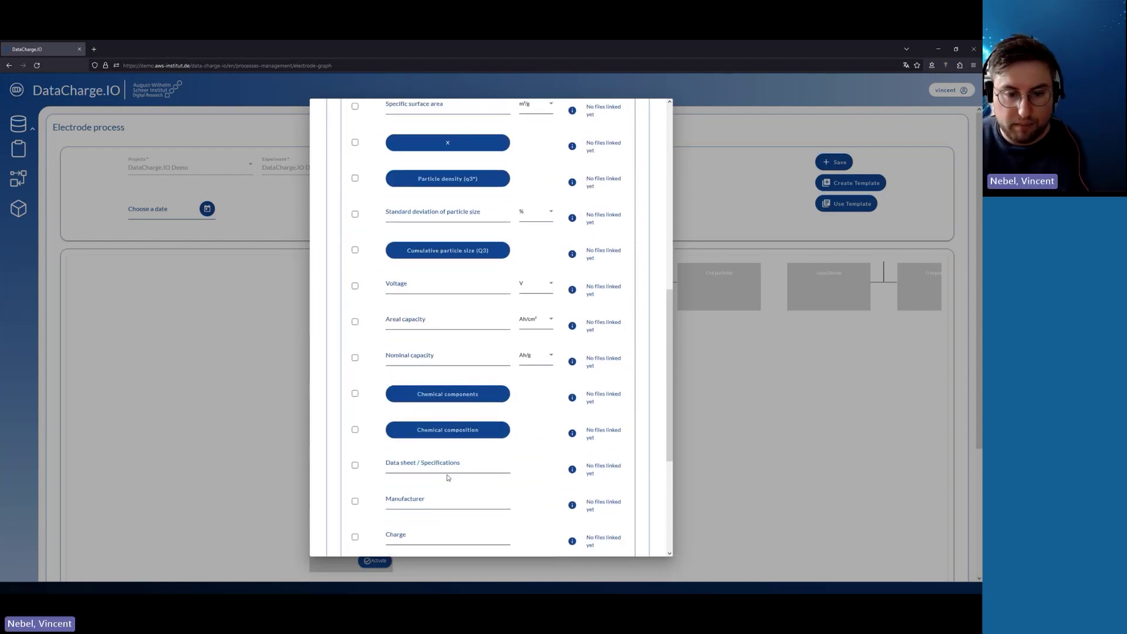
scroll(448, 478, "down", 2)
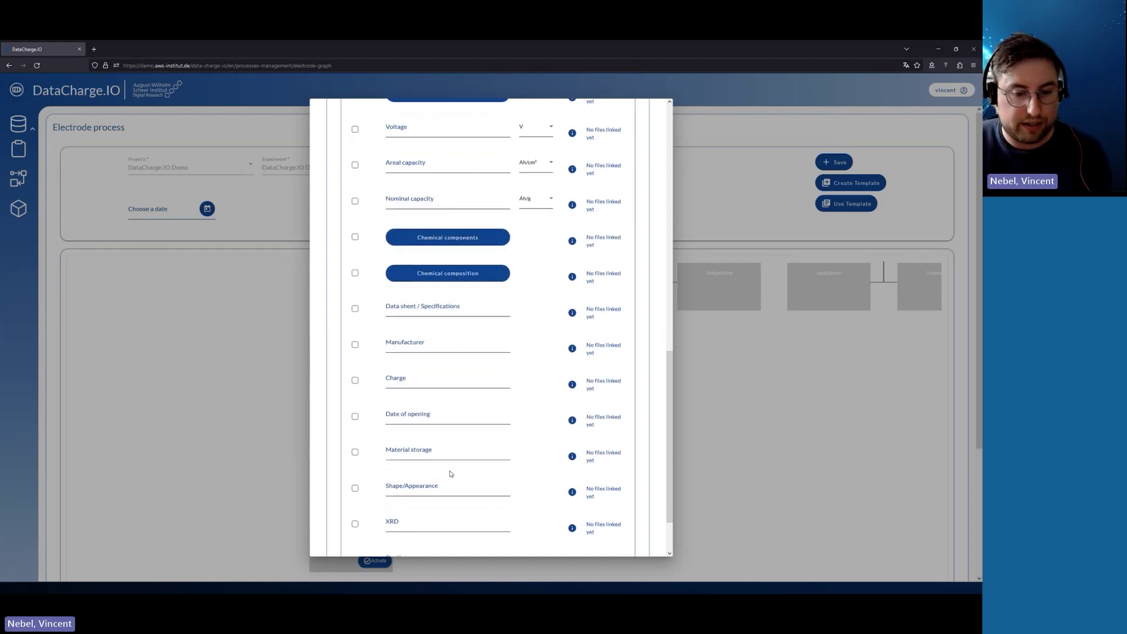
left_click(745, 402)
left_click(477, 333)
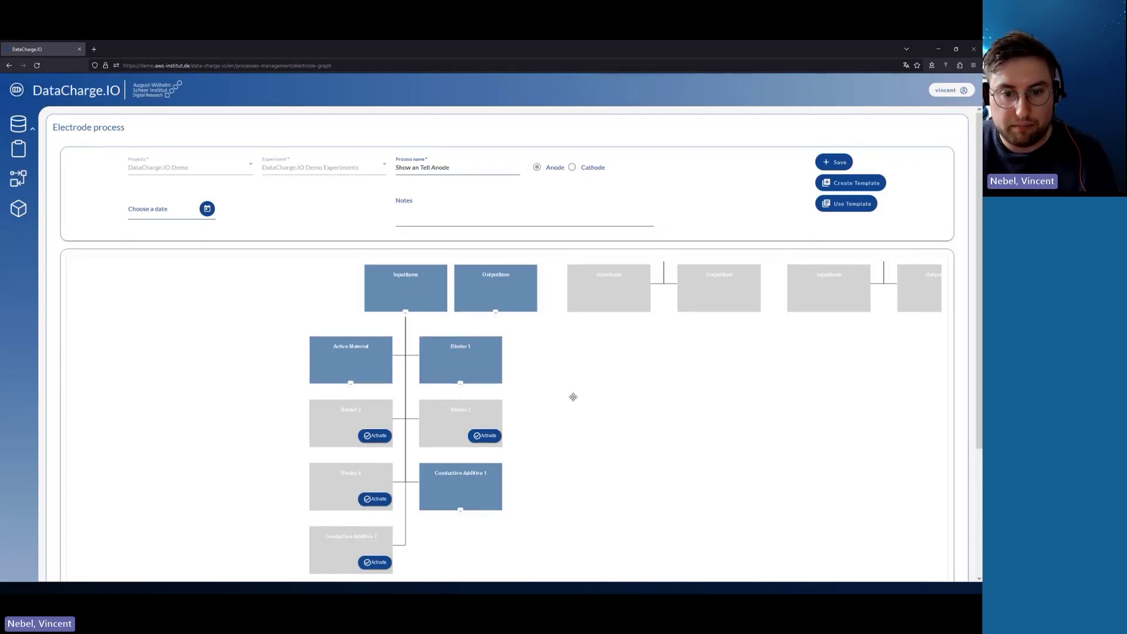
Step: Expand the Active Material node to reveal the empty '+' child placeholder below it
left_click_drag(573, 386, 572, 405)
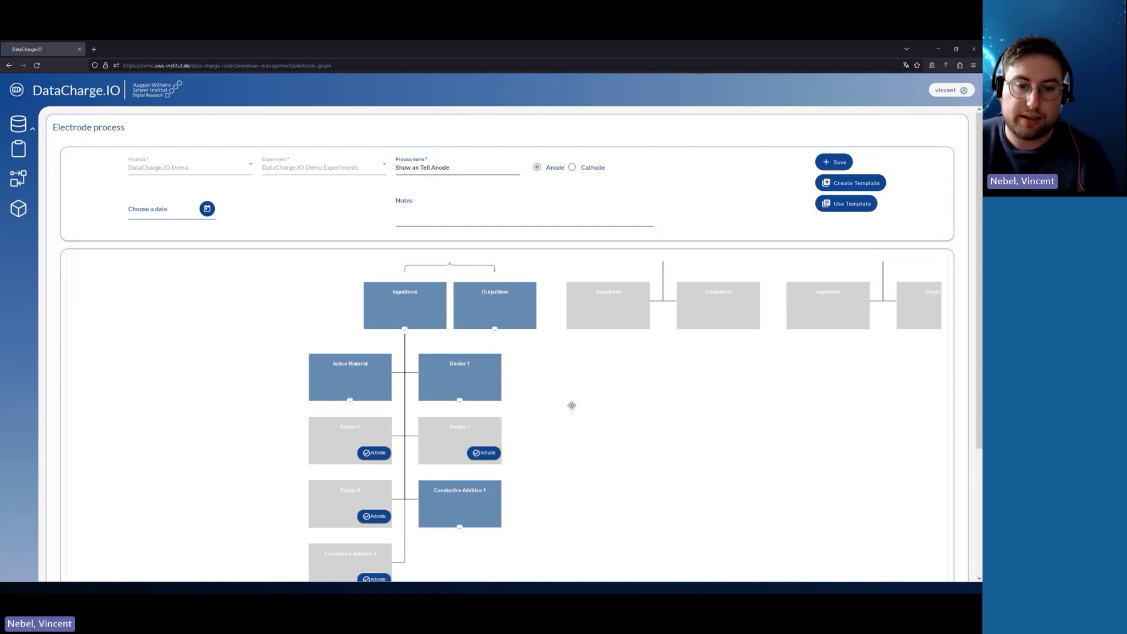
left_click_drag(571, 405, 581, 395)
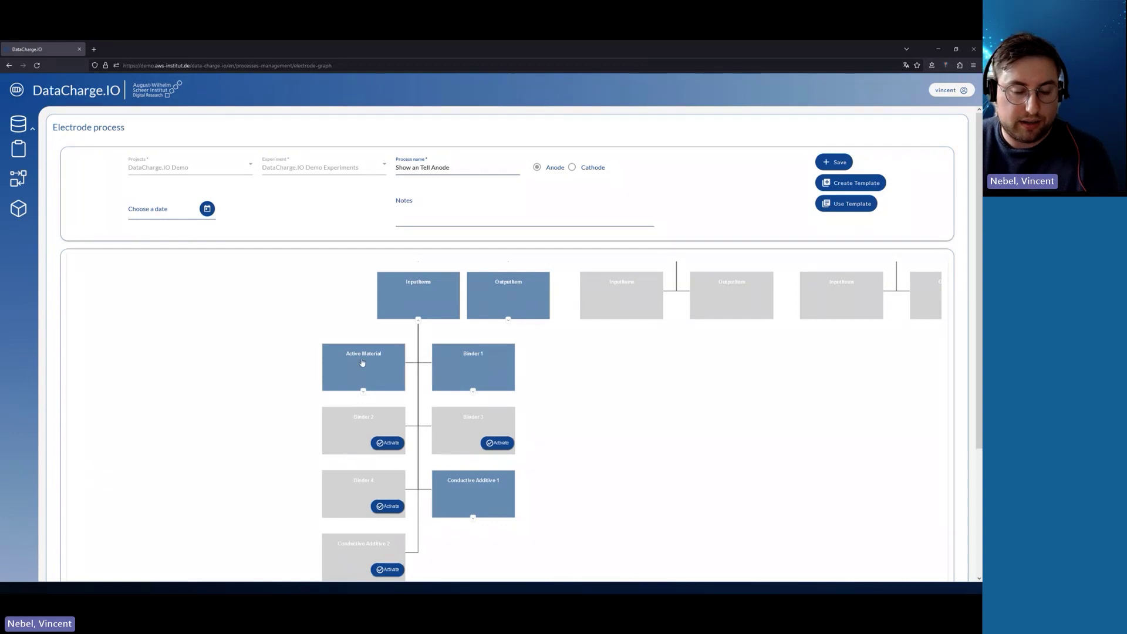
left_click_drag(548, 377, 578, 357)
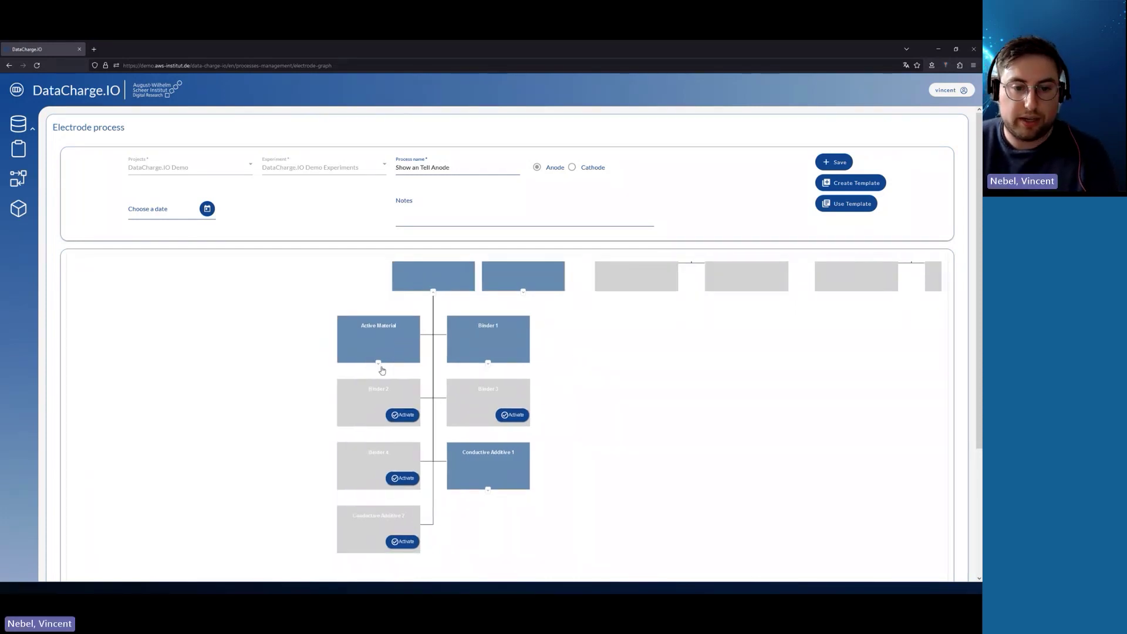
left_click(377, 365)
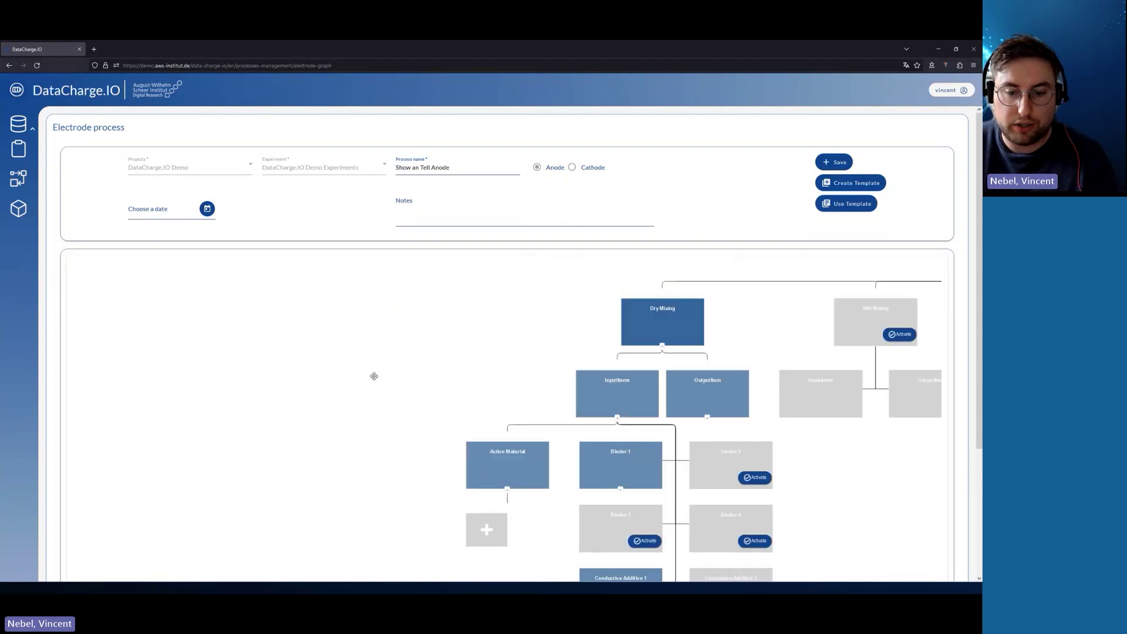
left_click_drag(397, 433, 324, 342)
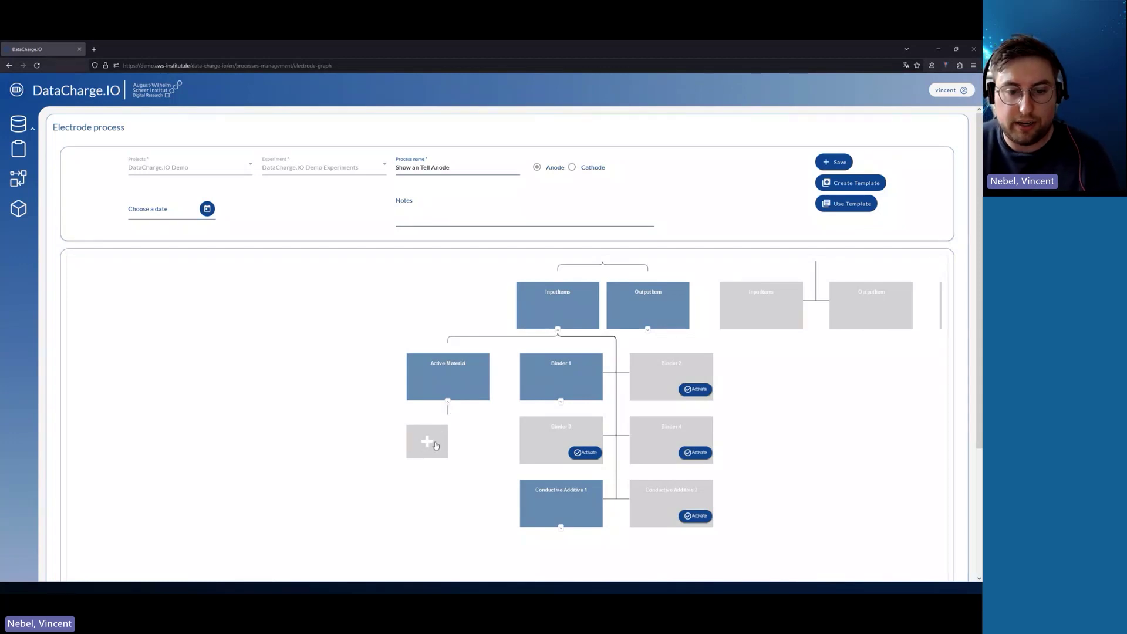
Step: Add a Particle sizing via light scattering characterization method beneath Active Material
left_click(436, 444)
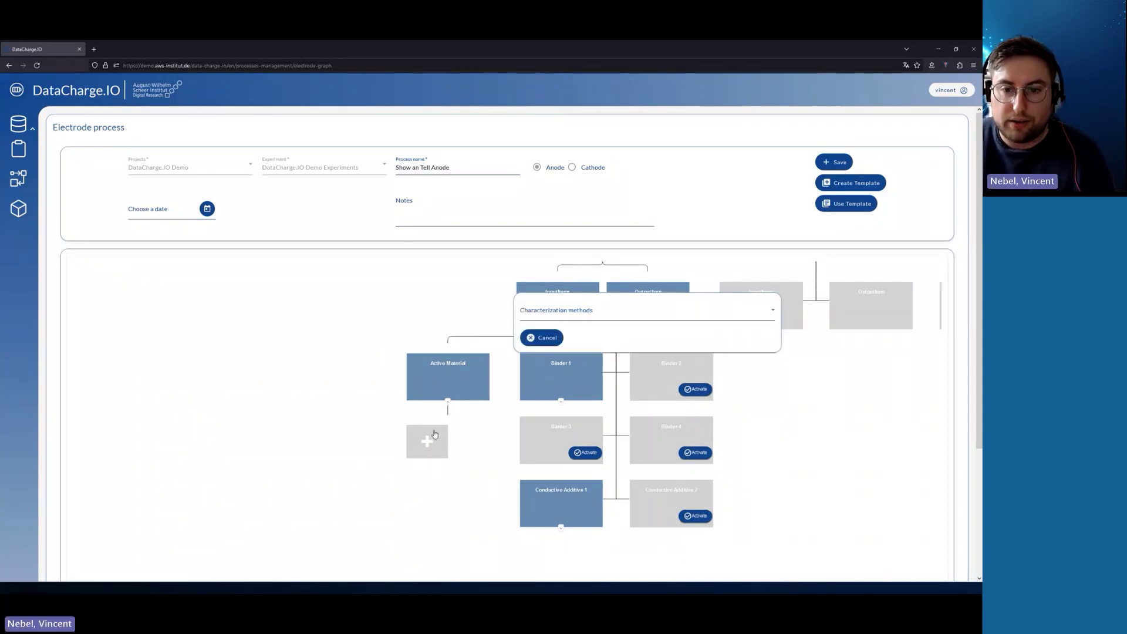
left_click(595, 317)
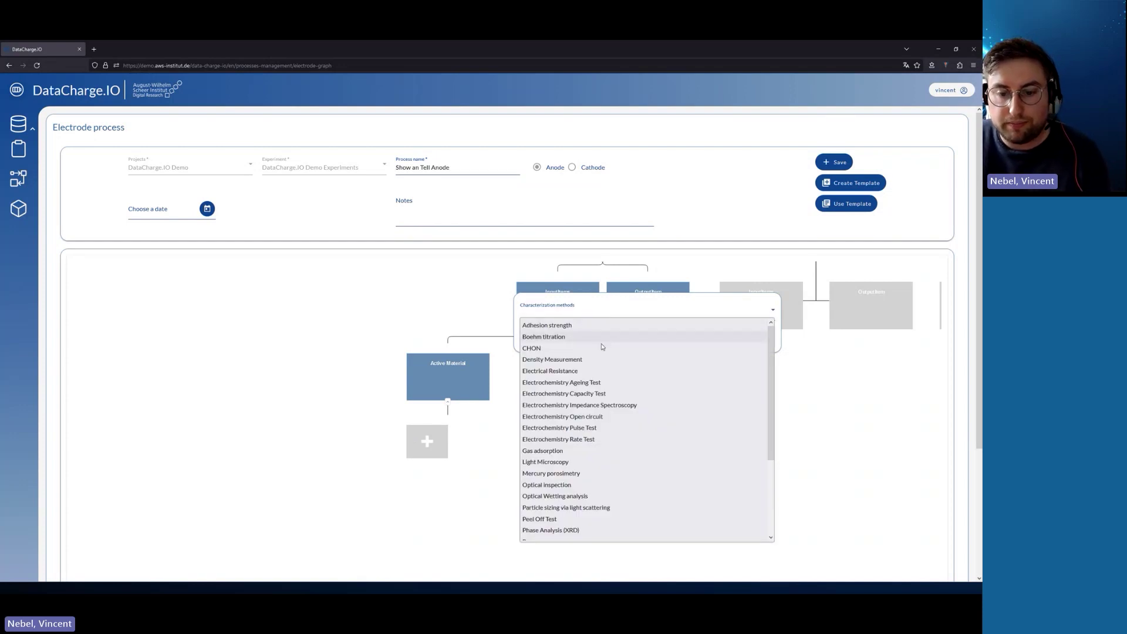
scroll(610, 384, "down", 2)
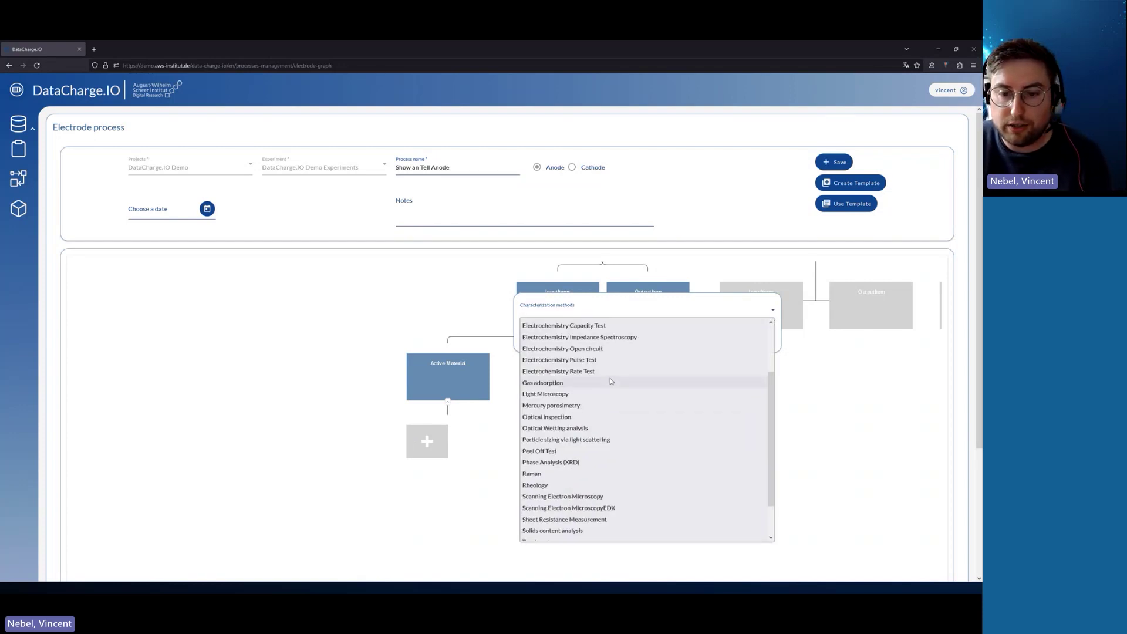
left_click(600, 442)
left_click(538, 335)
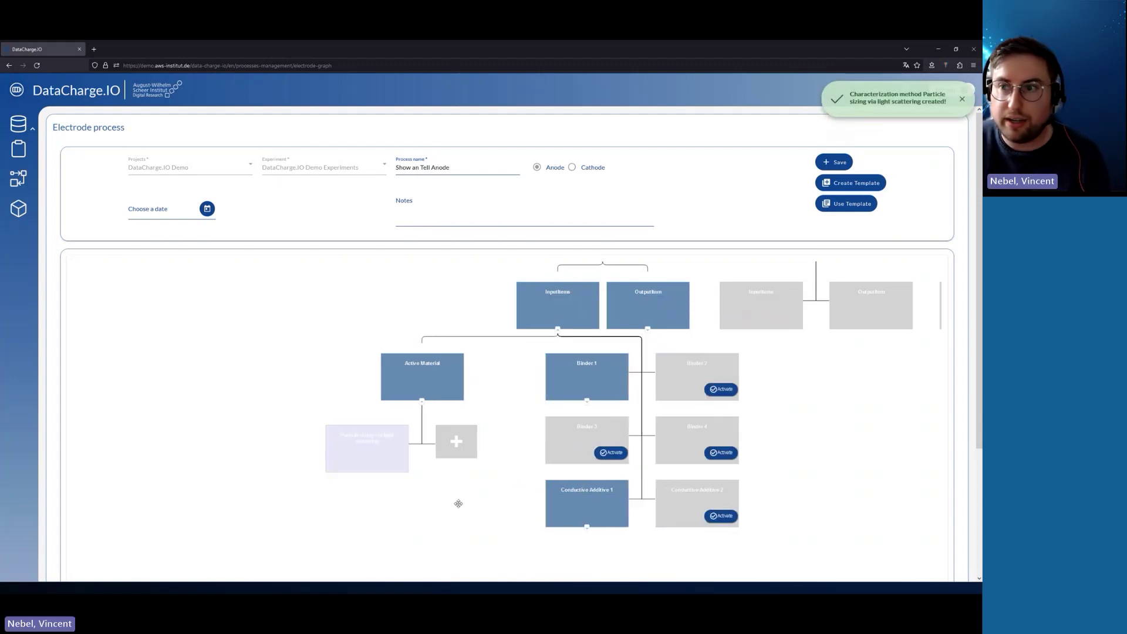
left_click_drag(457, 508, 469, 498)
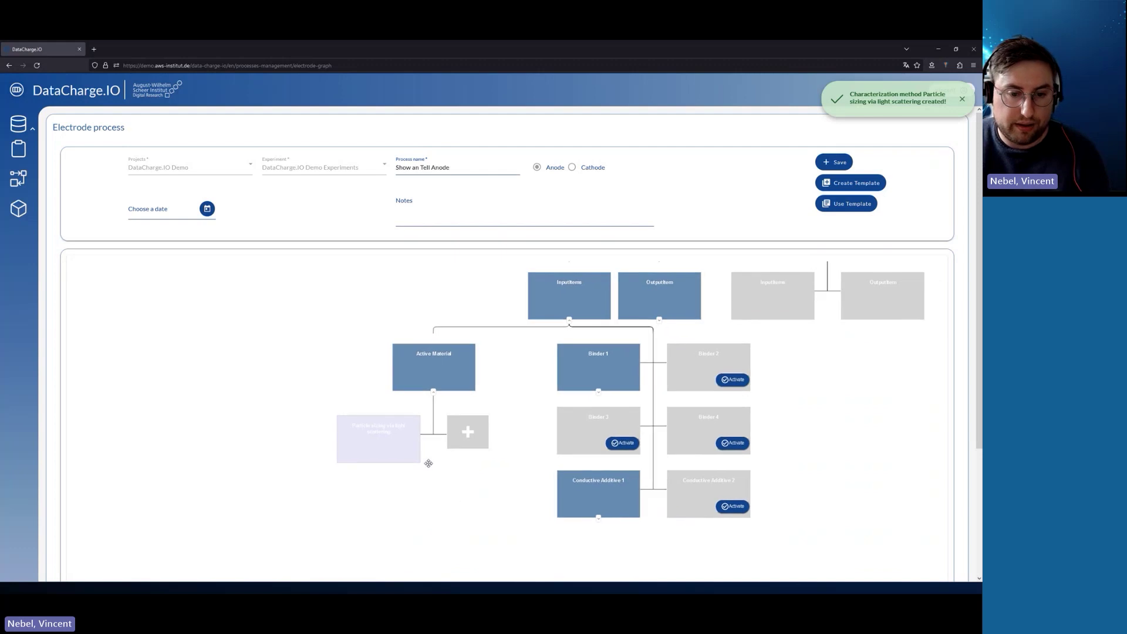
Step: Save the Particle sizing characterization's properties
left_click(393, 443)
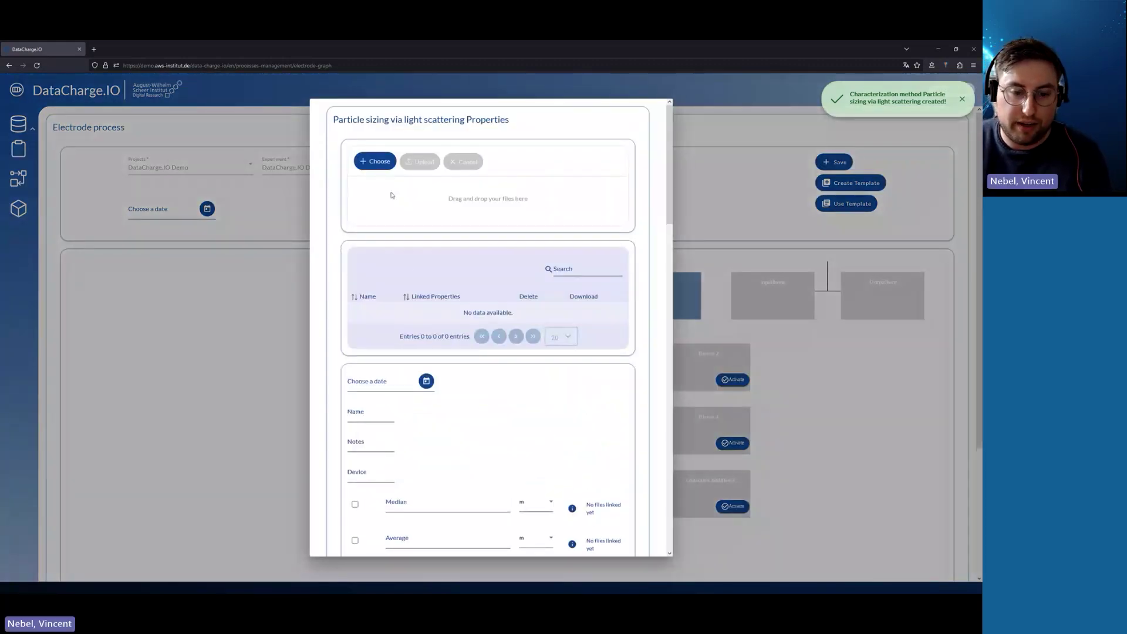
scroll(437, 362, "down", 2)
scroll(491, 180, "down", 10)
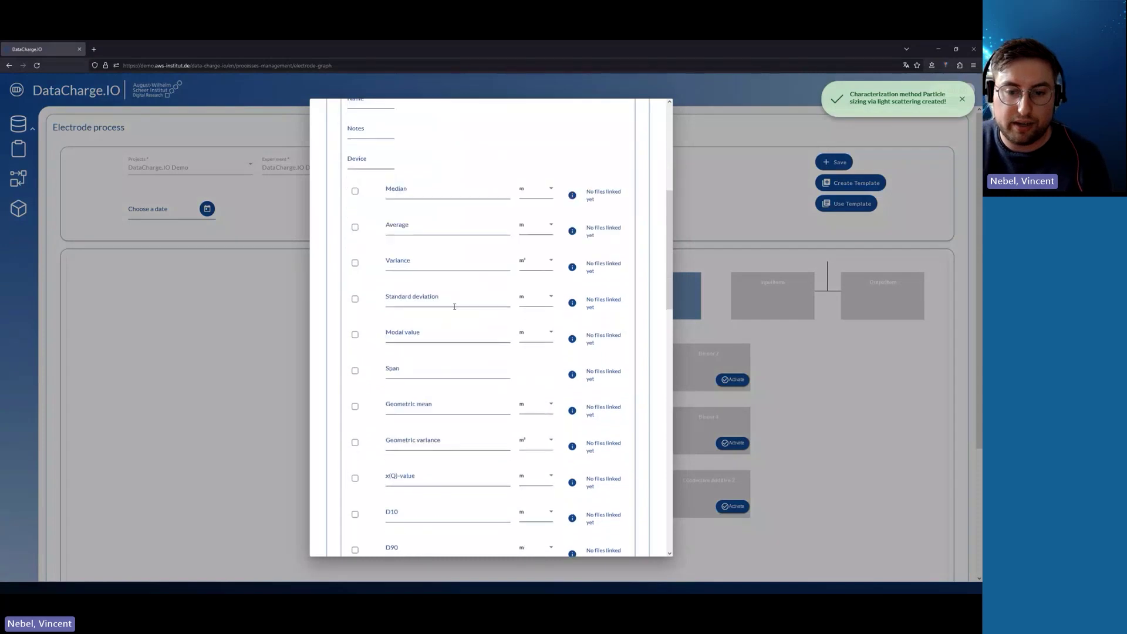
scroll(397, 444, "down", 10)
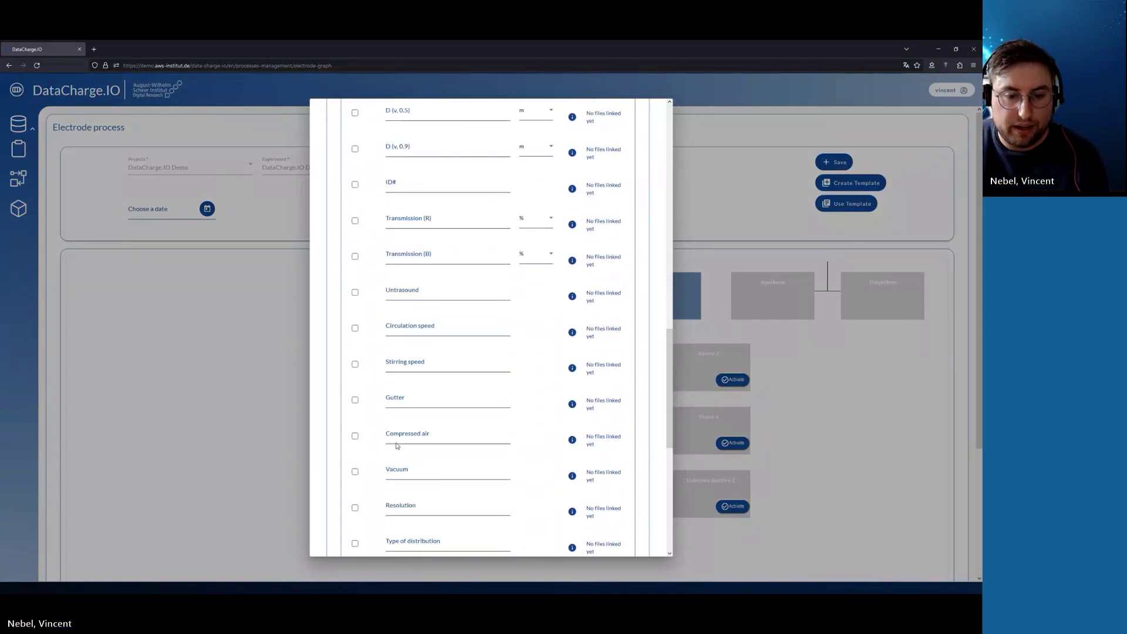
left_click(354, 534)
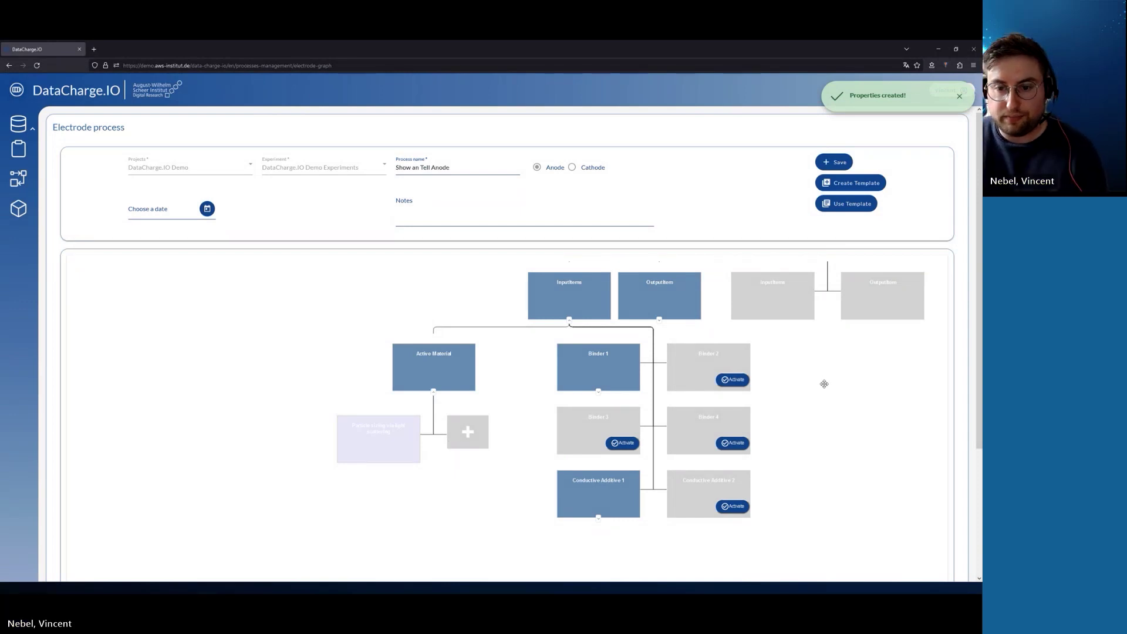
Step: Activate the Wet Mixing process step in the anode graph
scroll(826, 383, "down", 3)
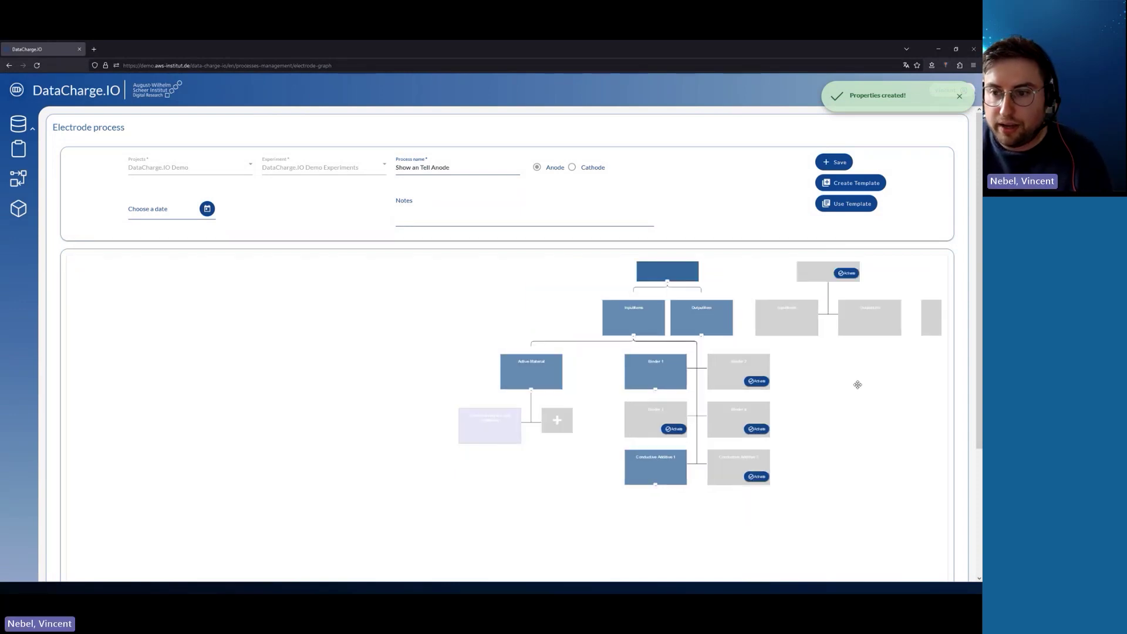
left_click_drag(855, 382, 627, 436)
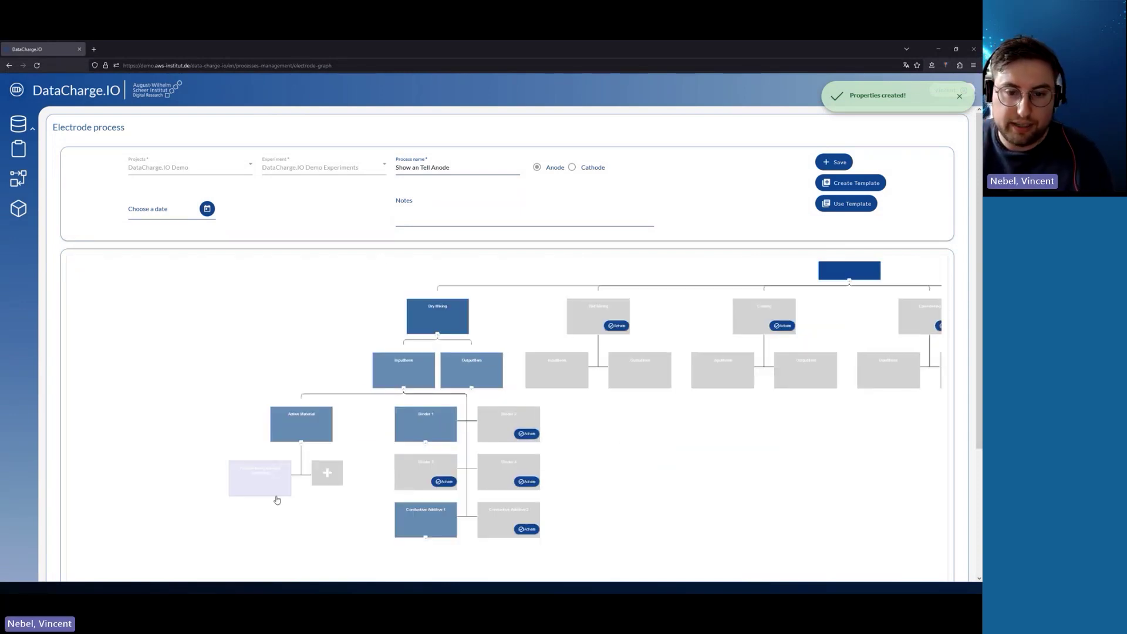
left_click_drag(626, 434, 588, 443)
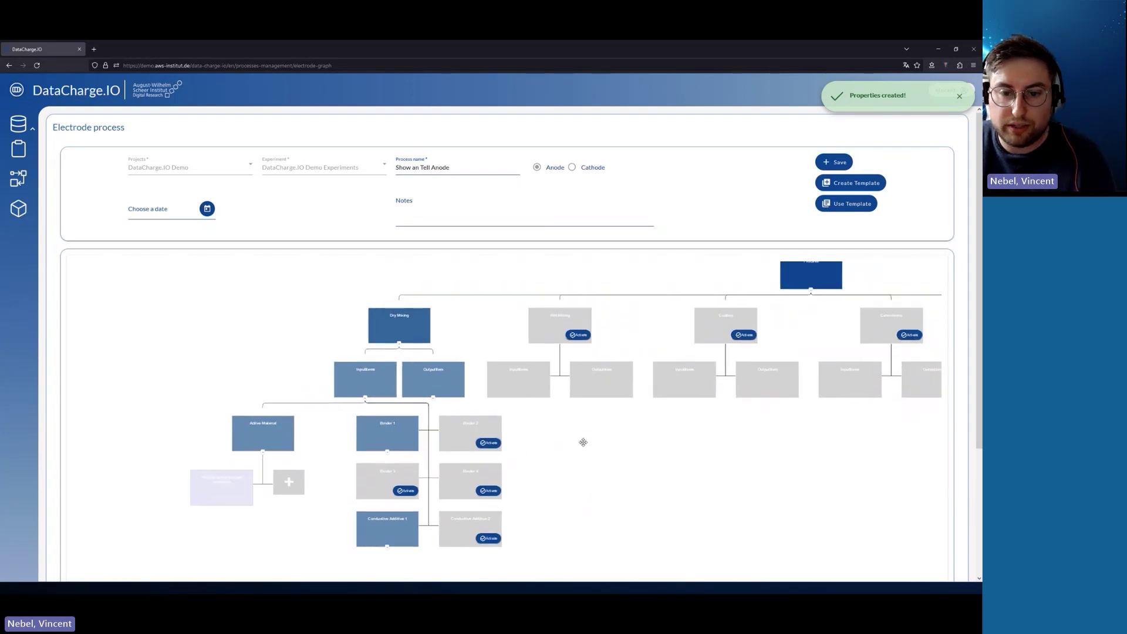
left_click(580, 338)
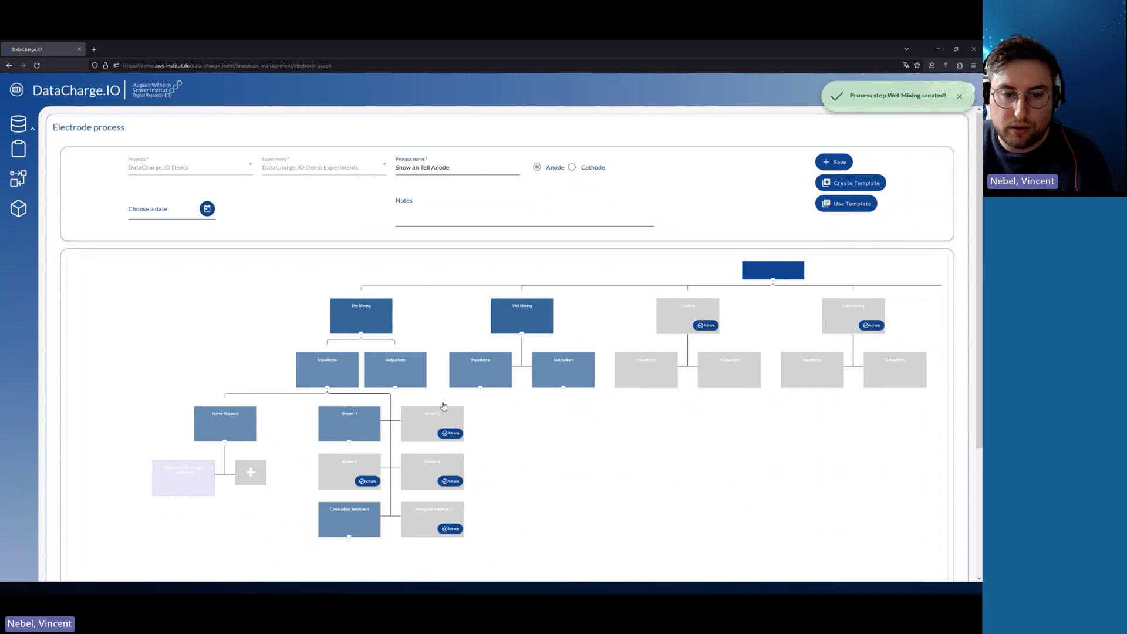
Step: Add and activate a Powder Mixture output item under Dry Mixing
left_click(395, 390)
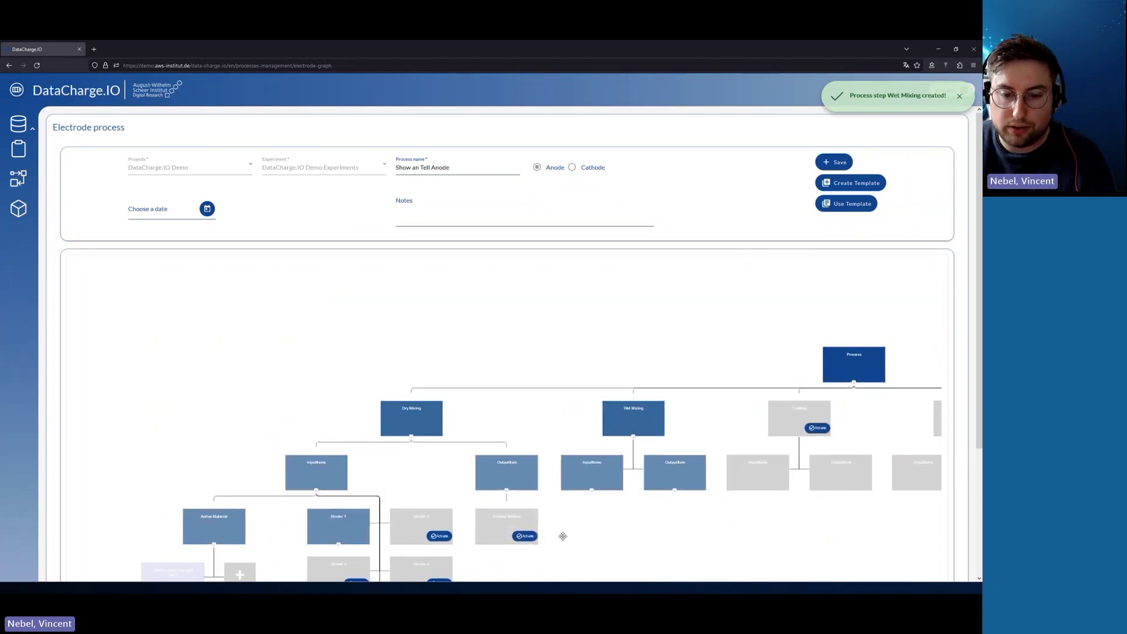
left_click(515, 446)
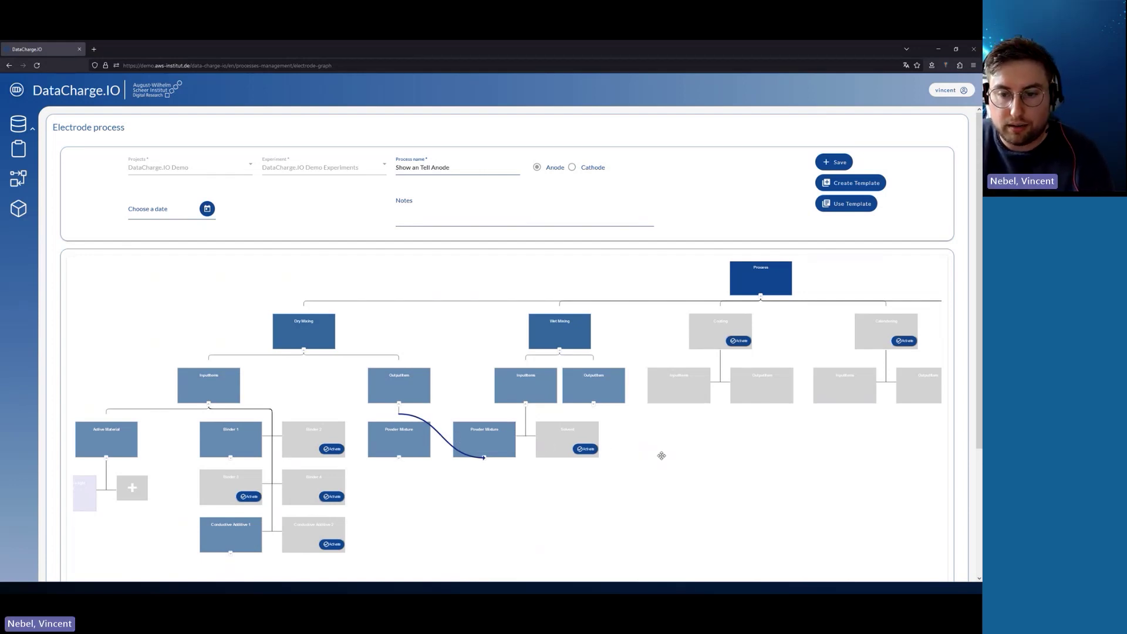
left_click_drag(664, 455, 512, 398)
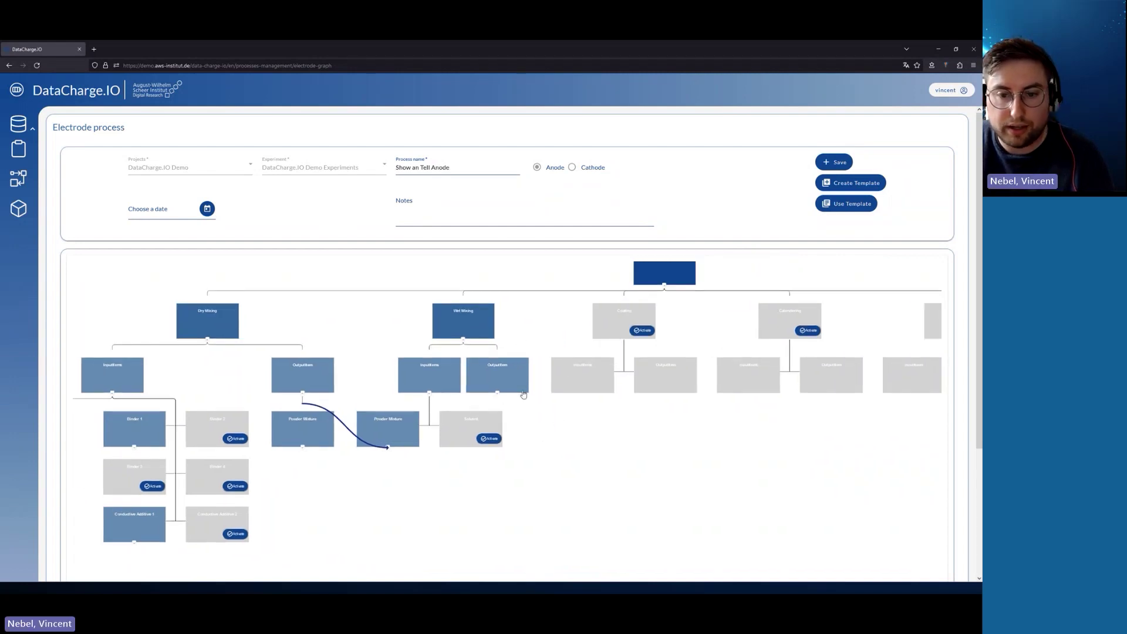
Step: Activate Coating, Calendering, Cutting, Drying after Cutting and the Dry Electrode Sheet output
left_click(645, 332)
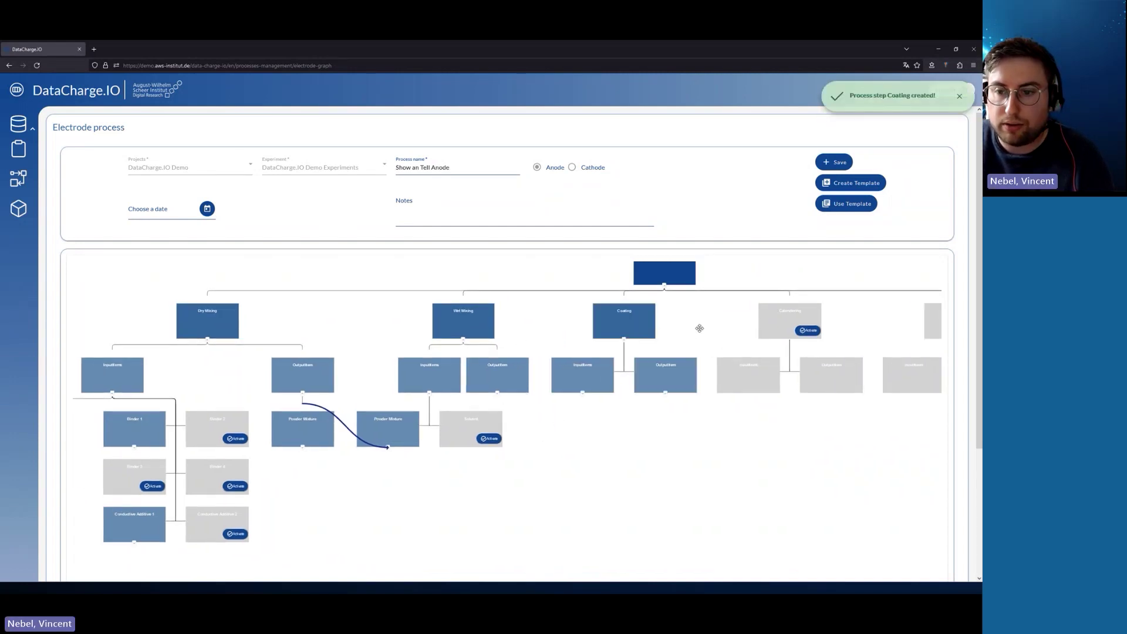
left_click(625, 336)
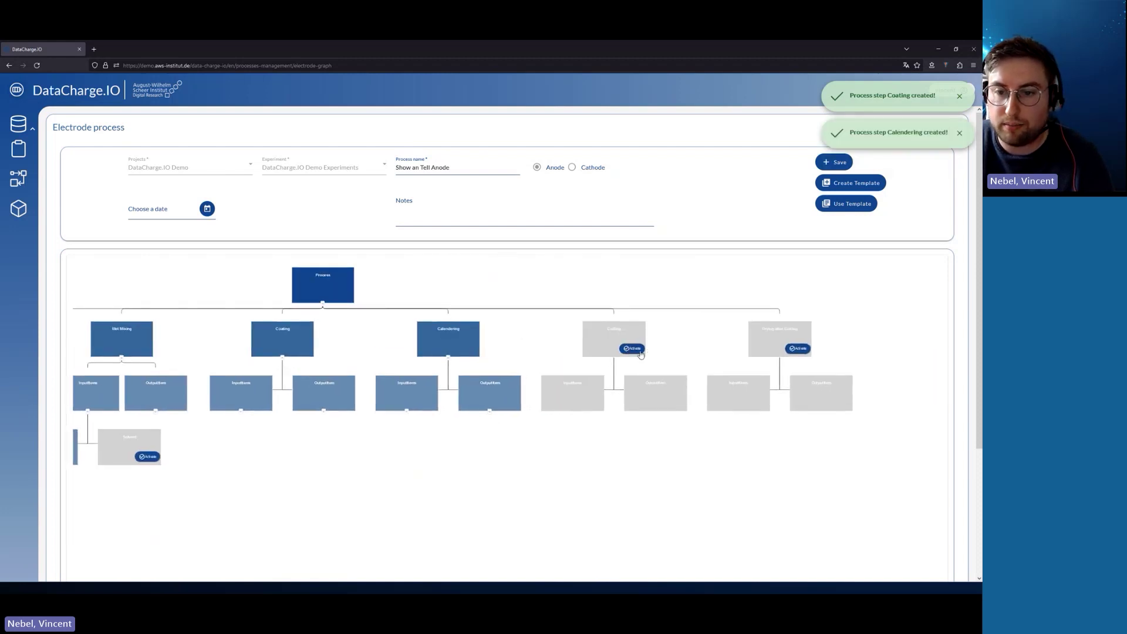
left_click(639, 351)
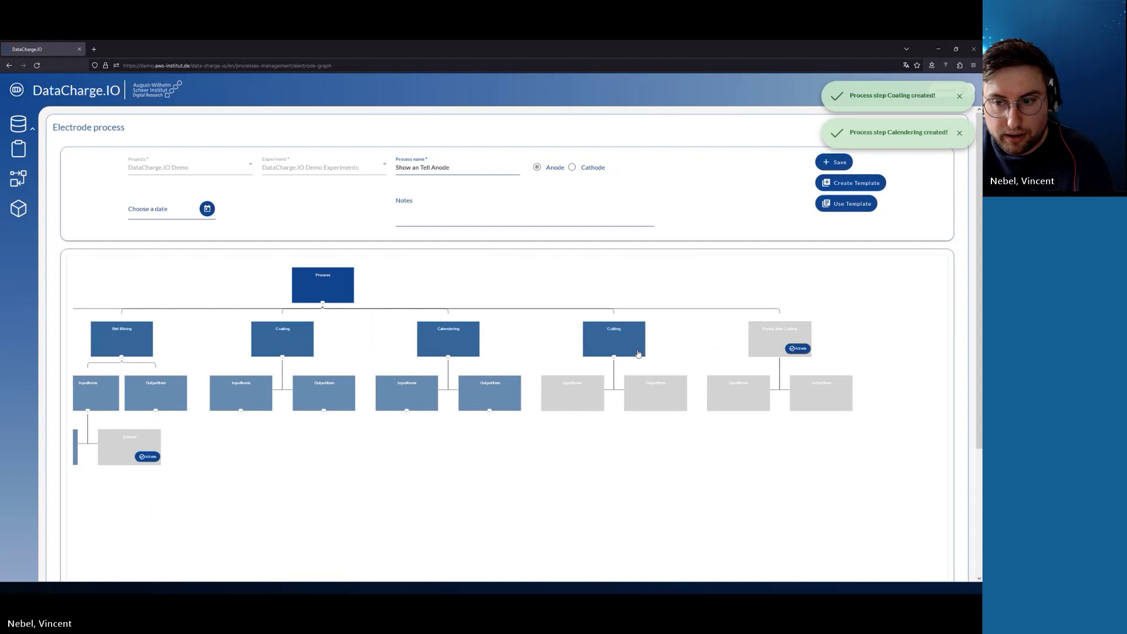
left_click(799, 349)
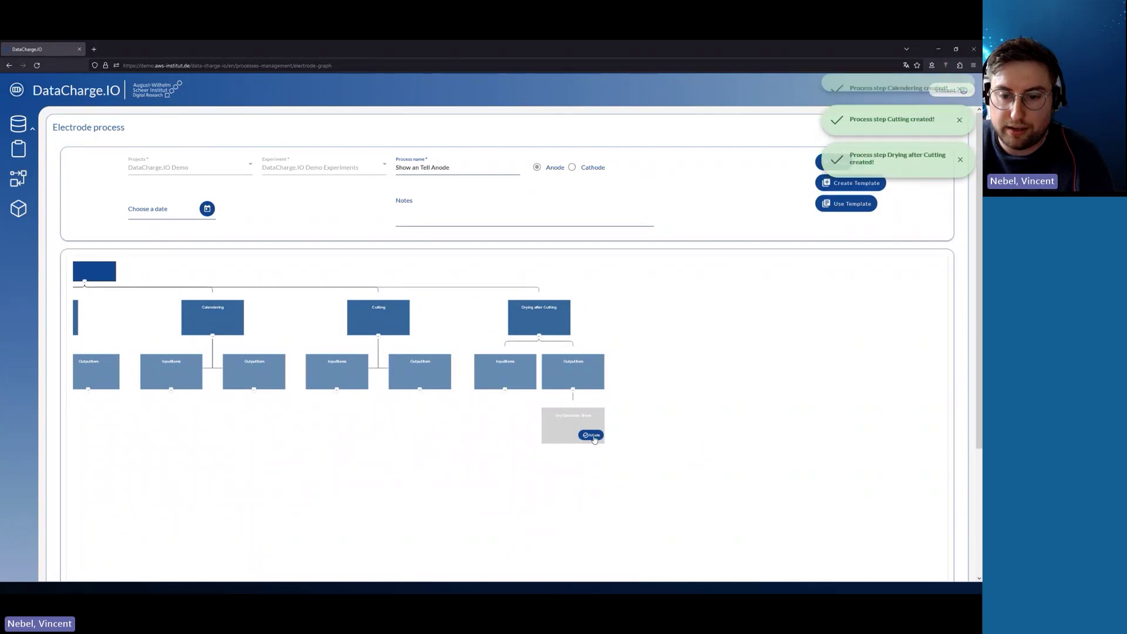
left_click(591, 435)
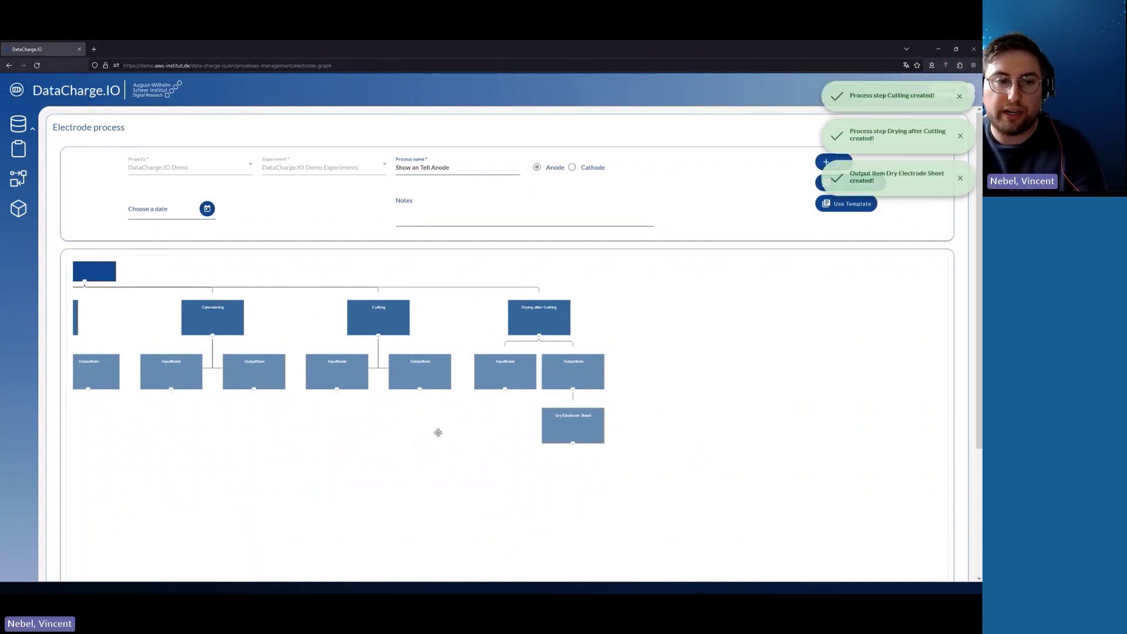
Step: Bring the leftmost nodes into view and open the Calendering step's properties
left_click_drag(385, 428, 574, 443)
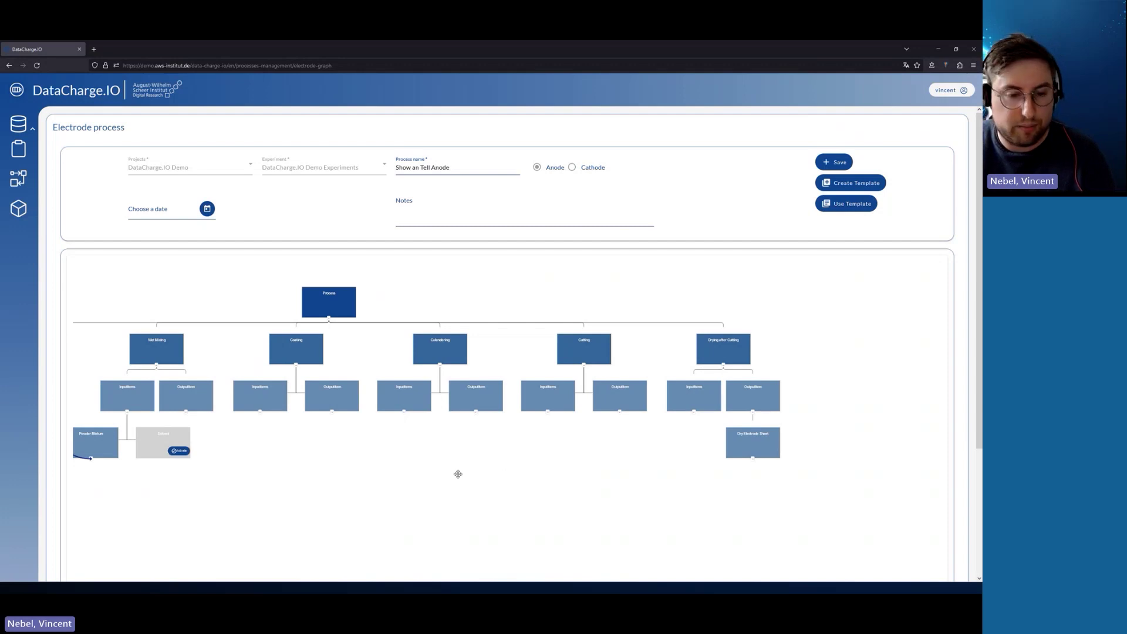
left_click_drag(434, 470, 574, 458)
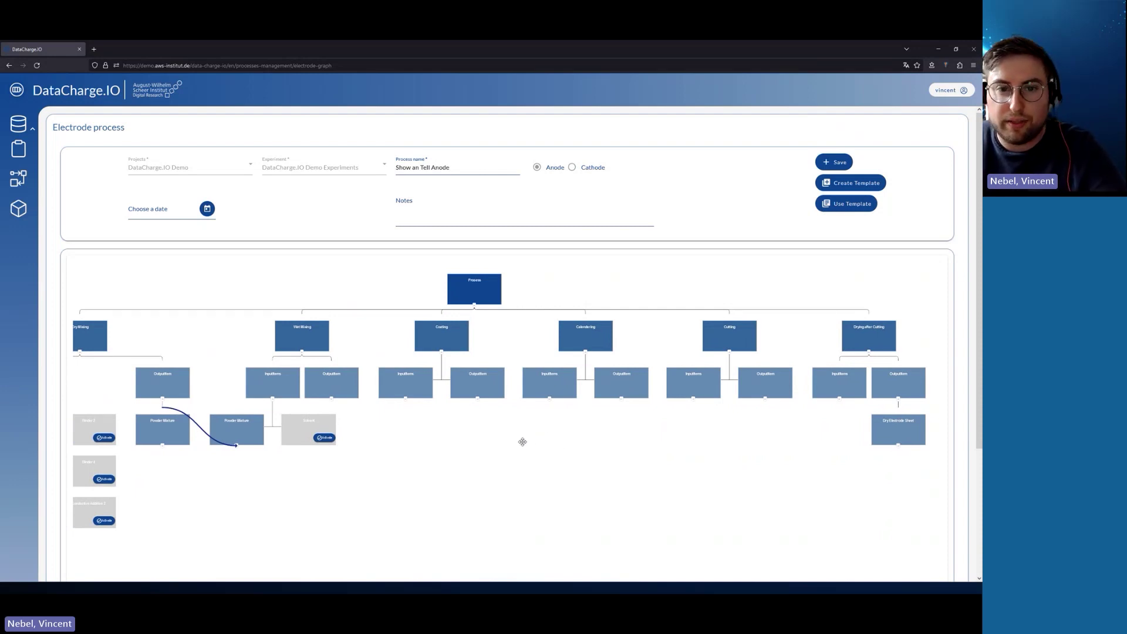
left_click_drag(511, 461, 561, 447)
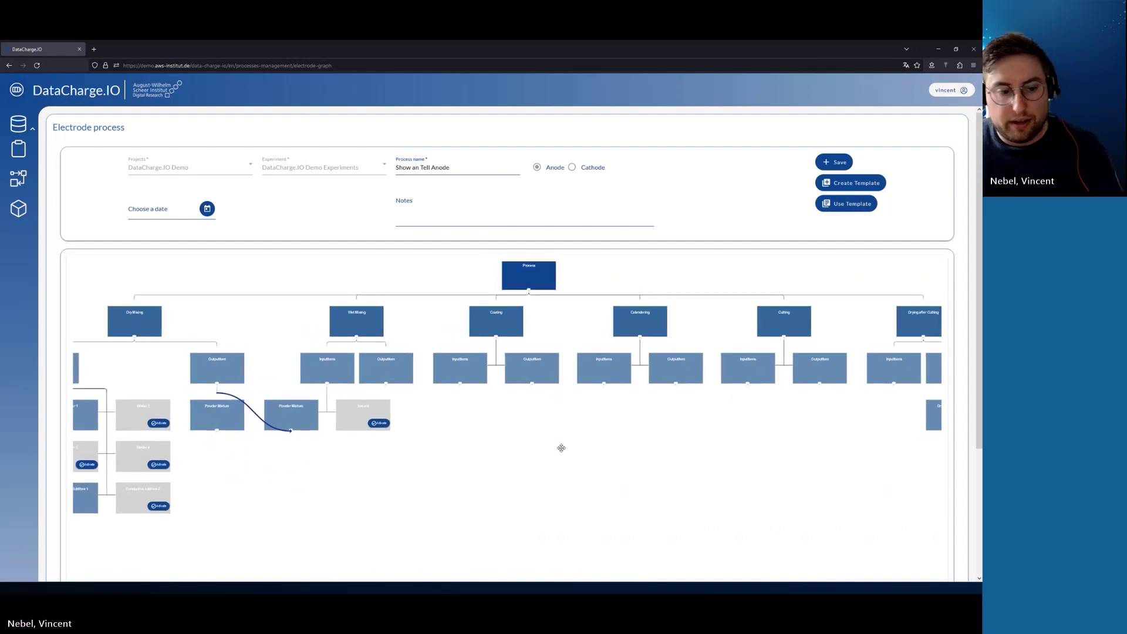
left_click(648, 319)
Step: Open the Calendering step's Roll force_AS property editor
scroll(434, 354, "down", 2)
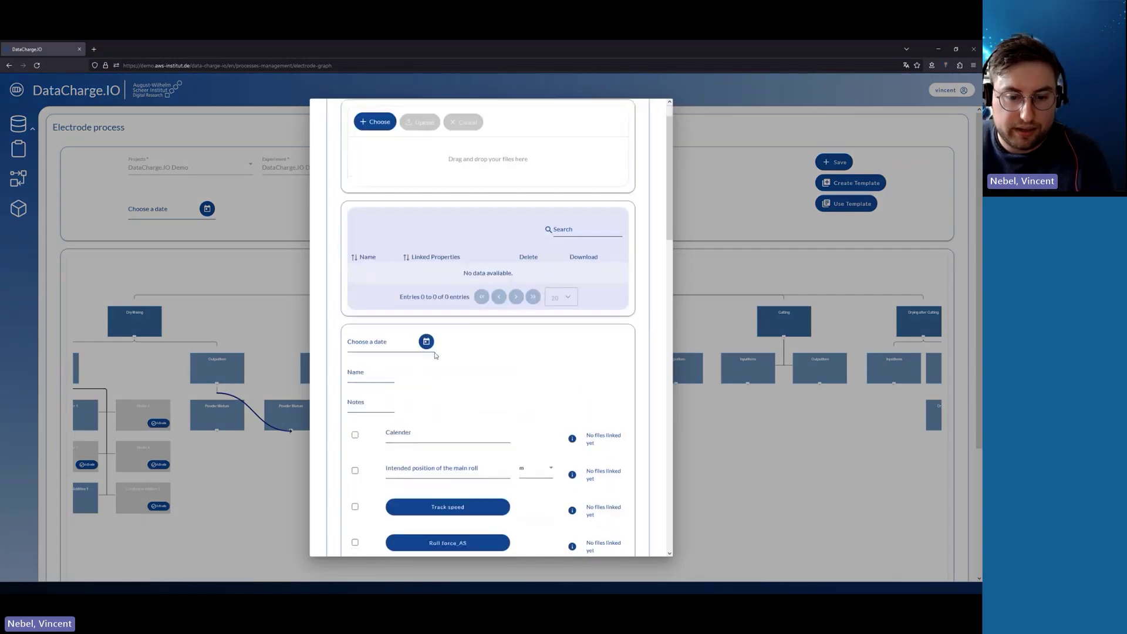
scroll(442, 357, "down", 2)
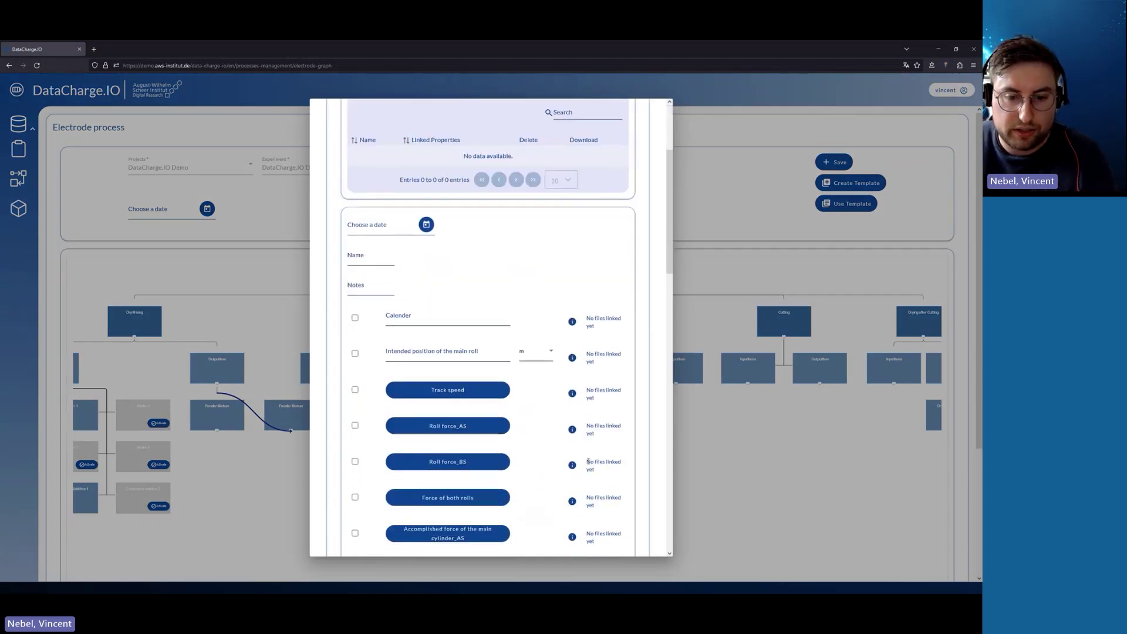
scroll(461, 369, "down", 1)
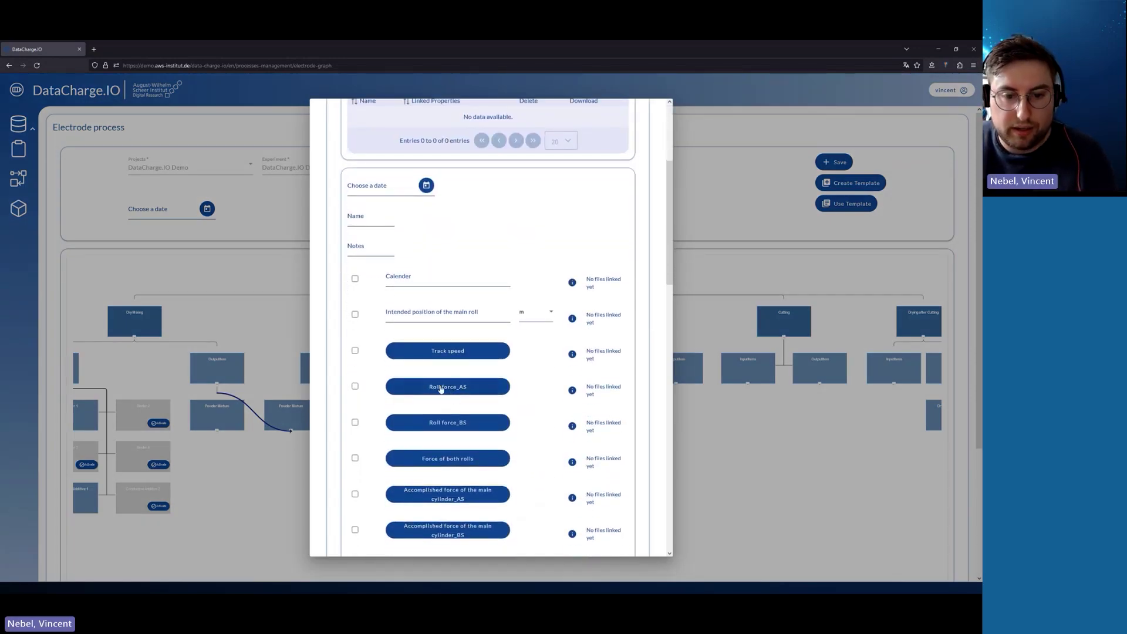
left_click(480, 392)
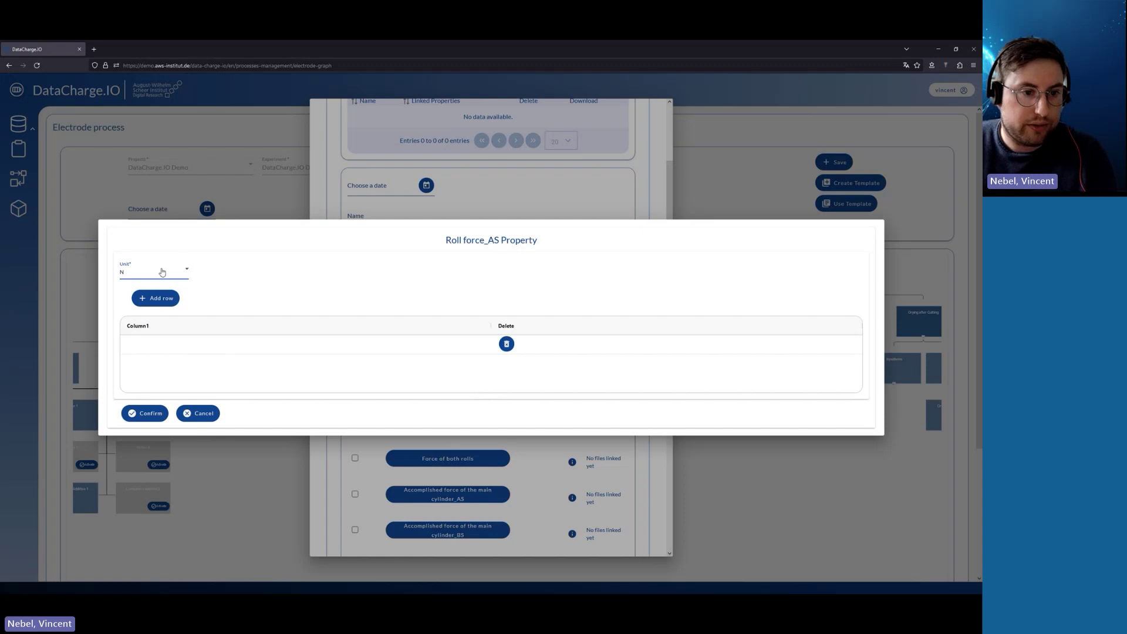
Step: Enter 150 as the Roll force_AS value, add a row, and confirm
left_click(149, 349)
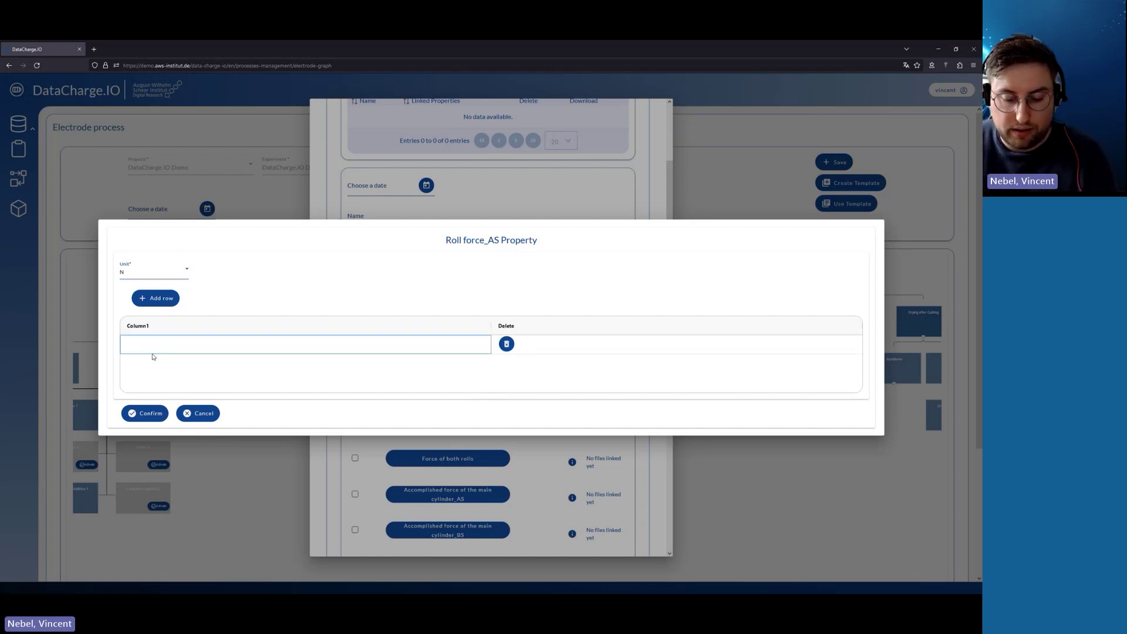
type("150")
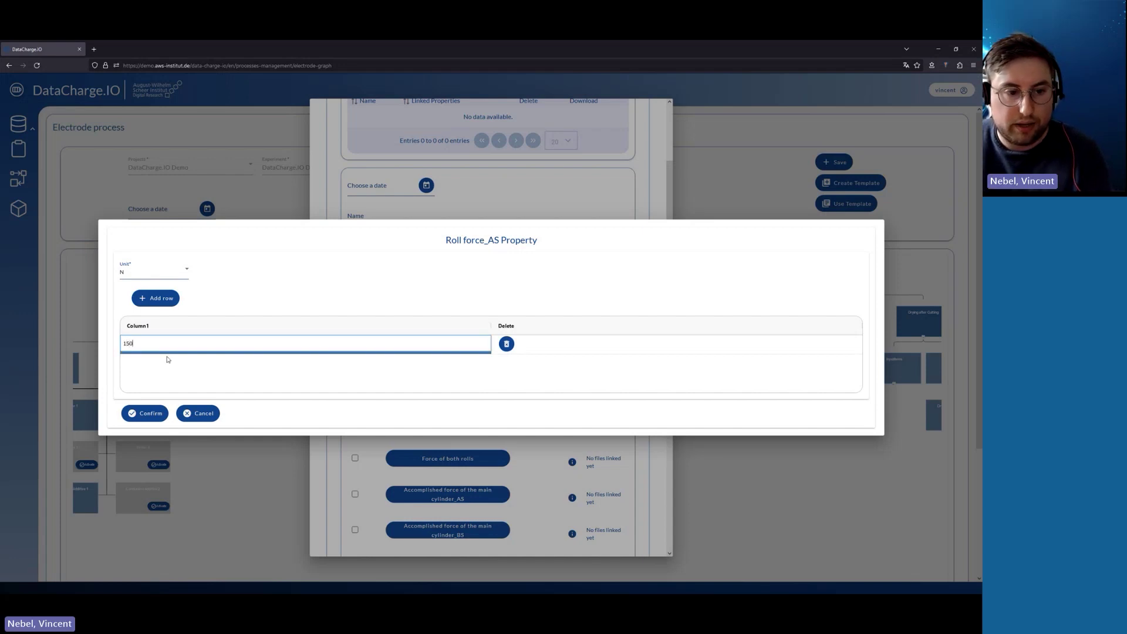
left_click(189, 376)
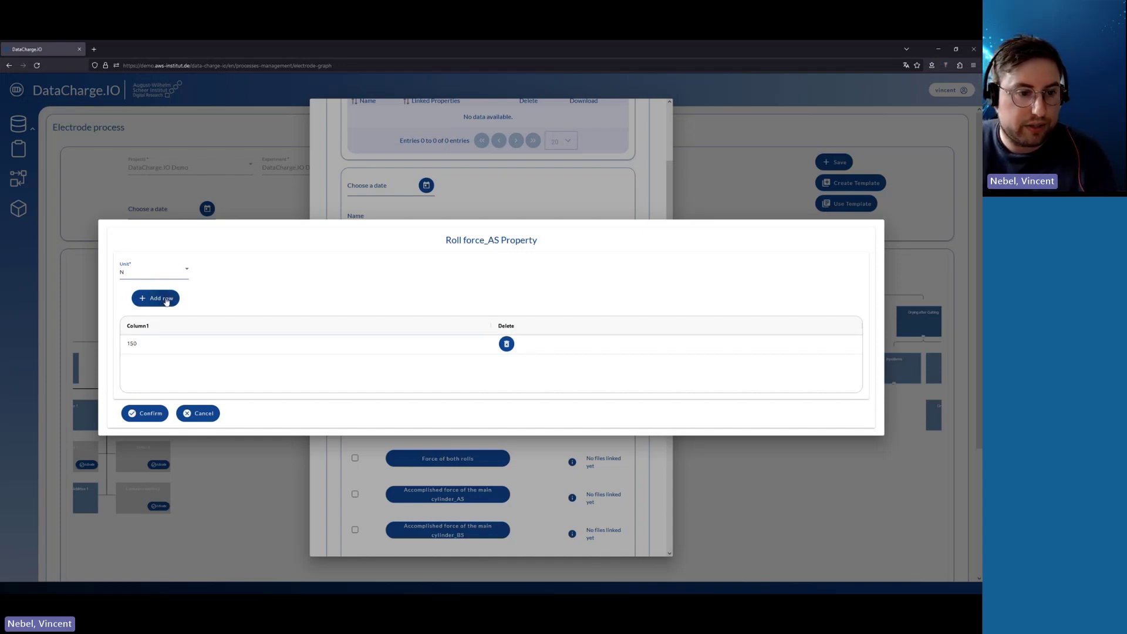
left_click(156, 298)
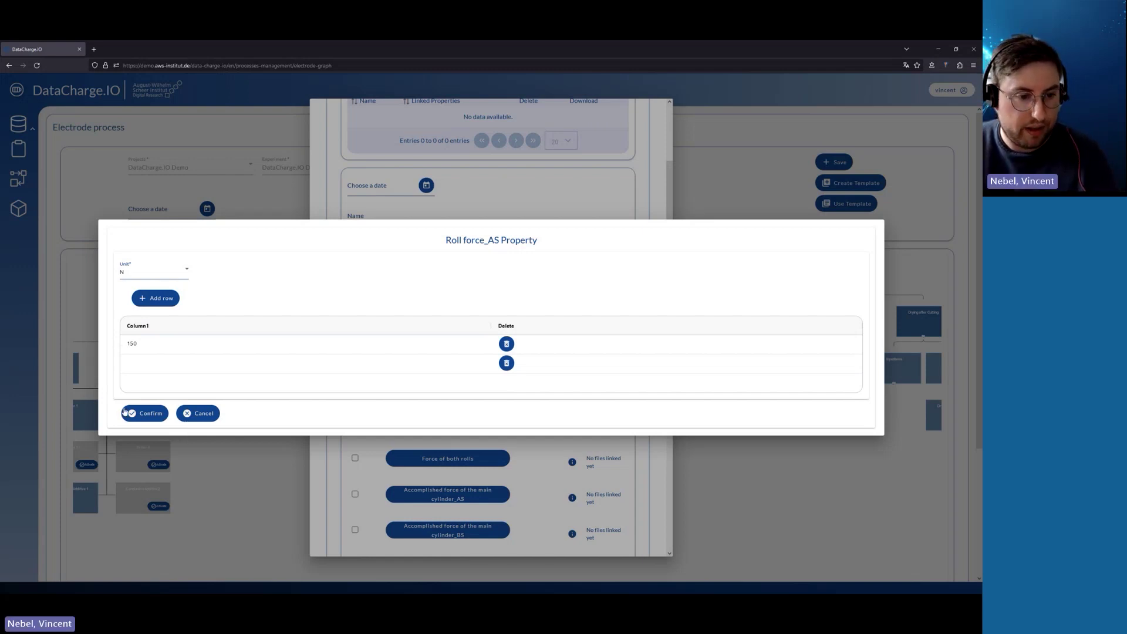
left_click(145, 414)
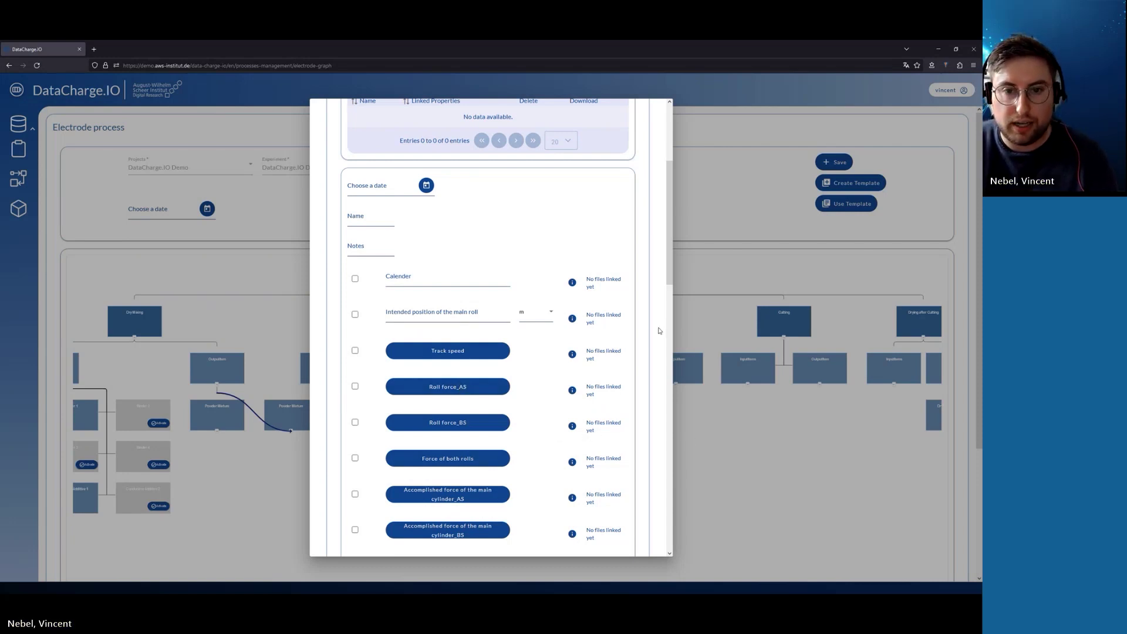
Step: Save the changed Calendering properties and begin a new process template
left_click(728, 434)
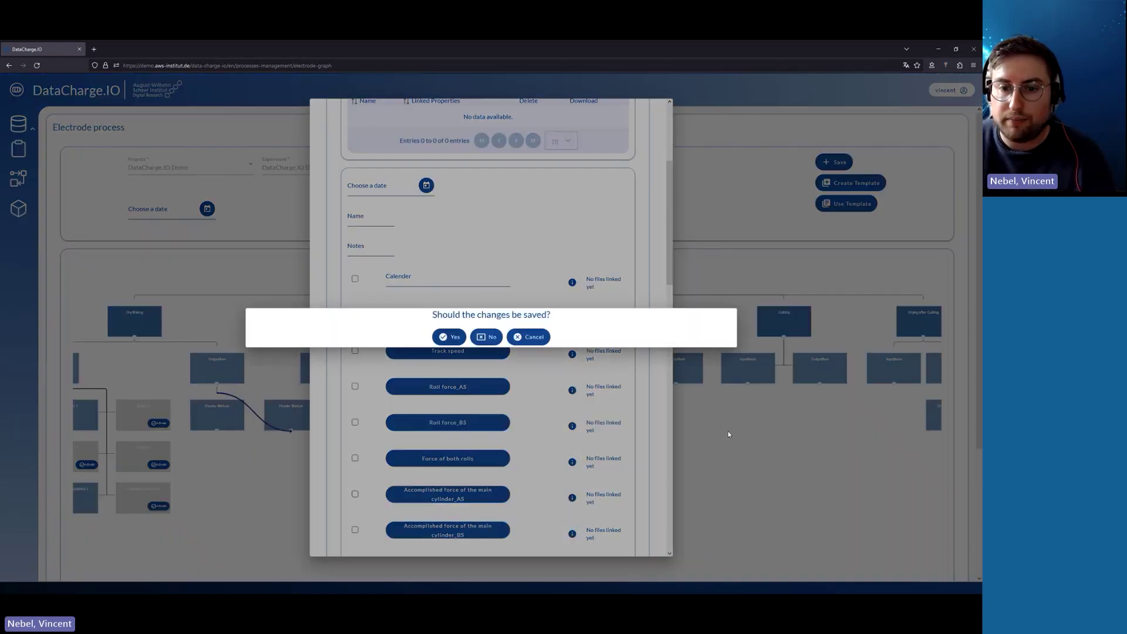
left_click(455, 337)
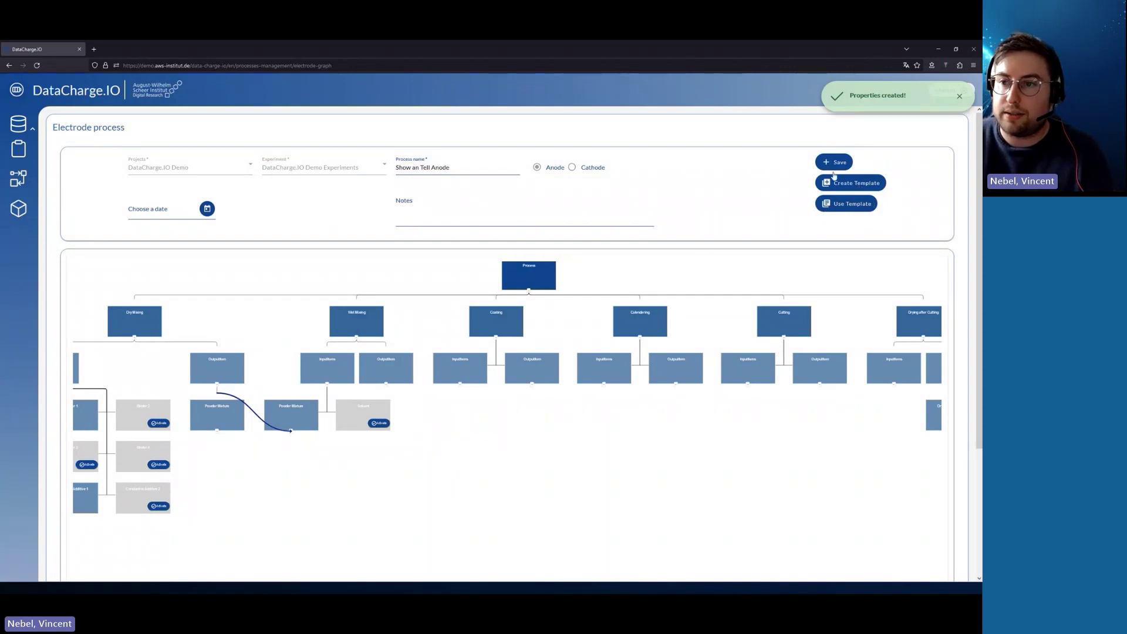
left_click(861, 186)
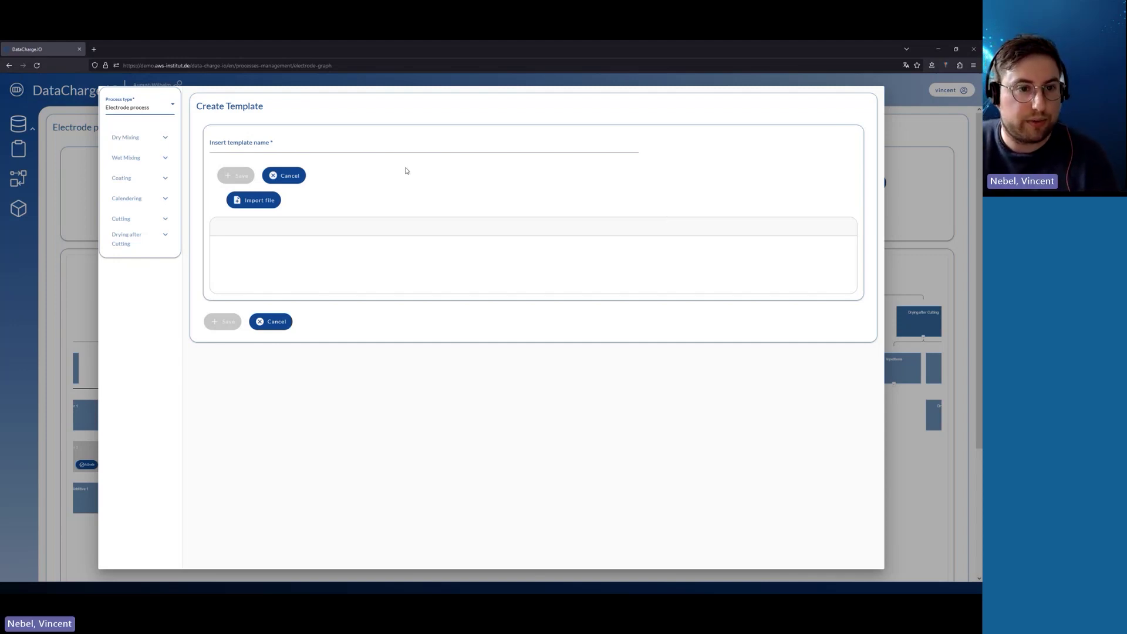
Step: Import Demo_Mixing_Calendering1.xlsx into the template and show its Calendering sheet
left_click(271, 200)
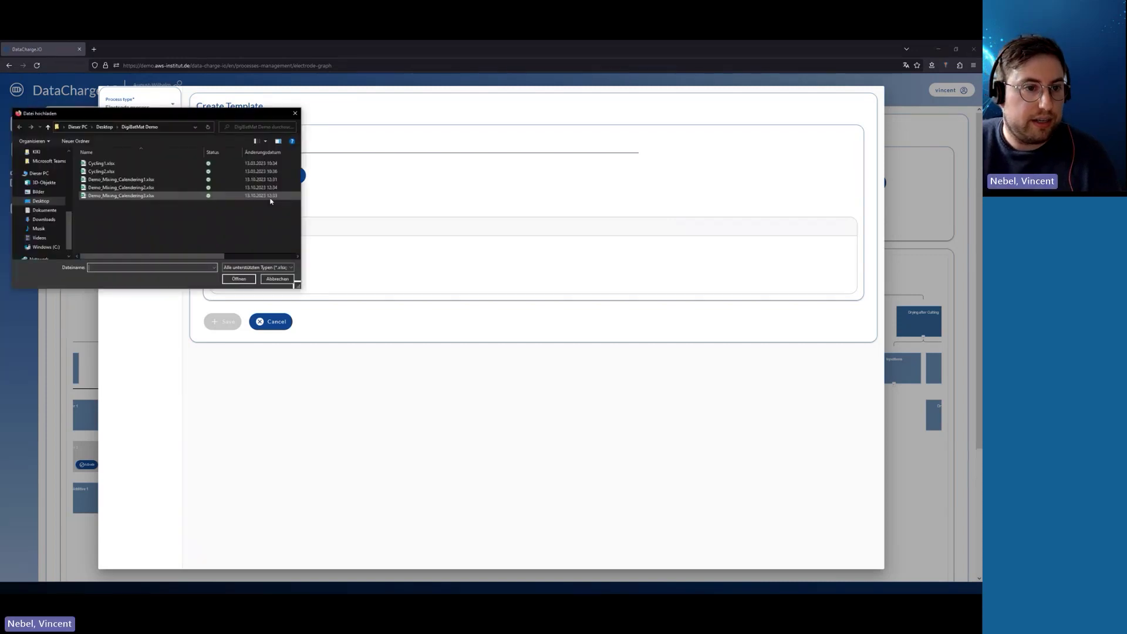
left_click(125, 178)
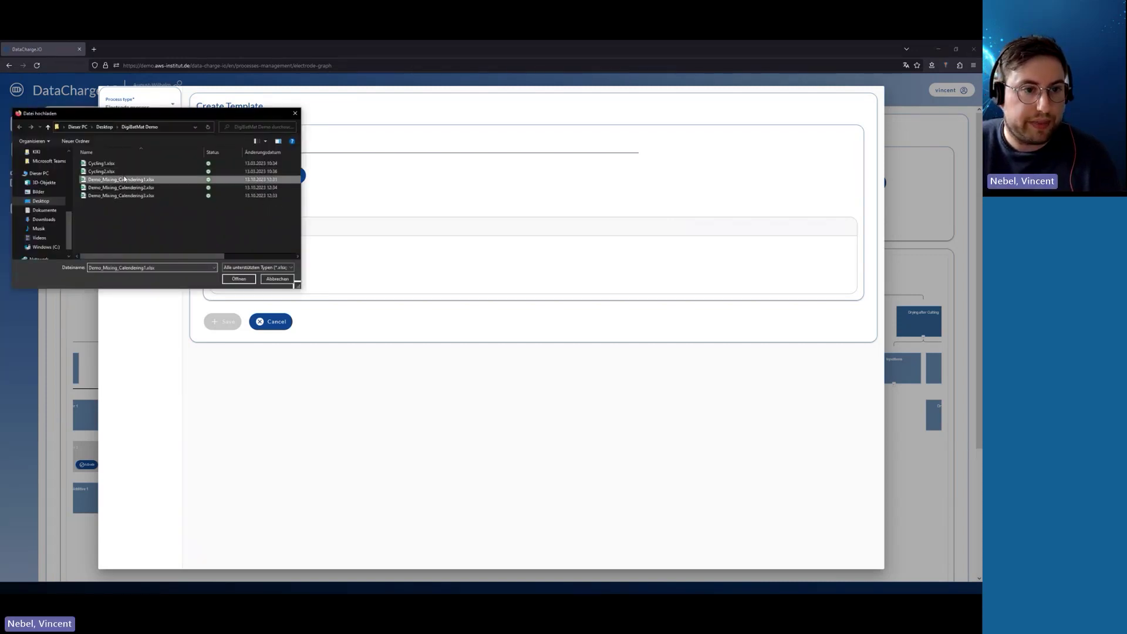
left_click(235, 278)
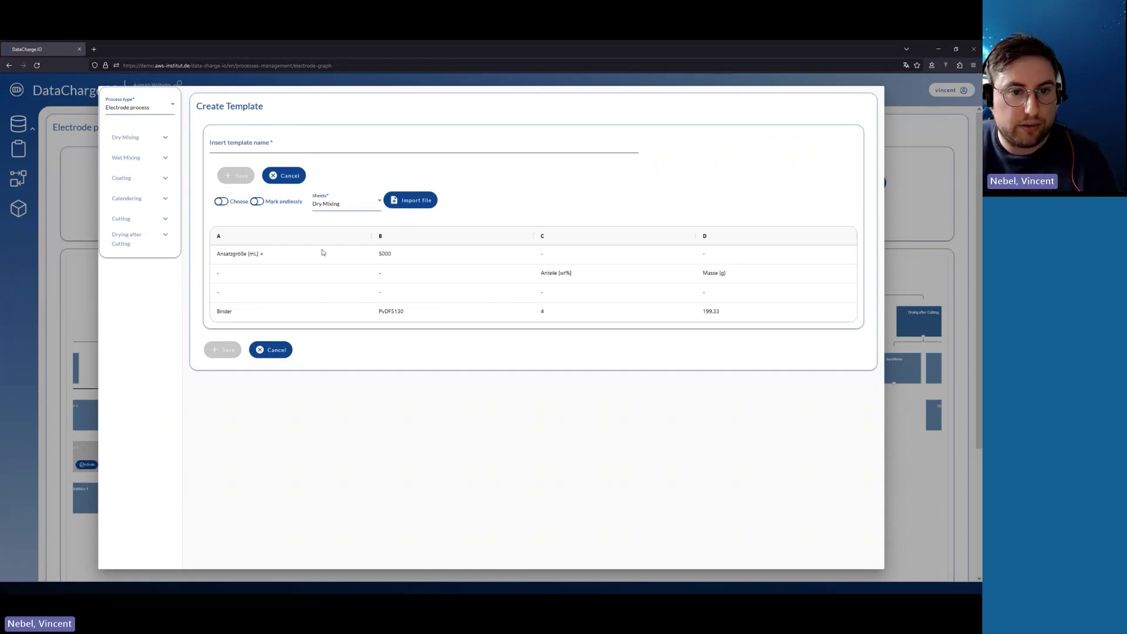
left_click(369, 204)
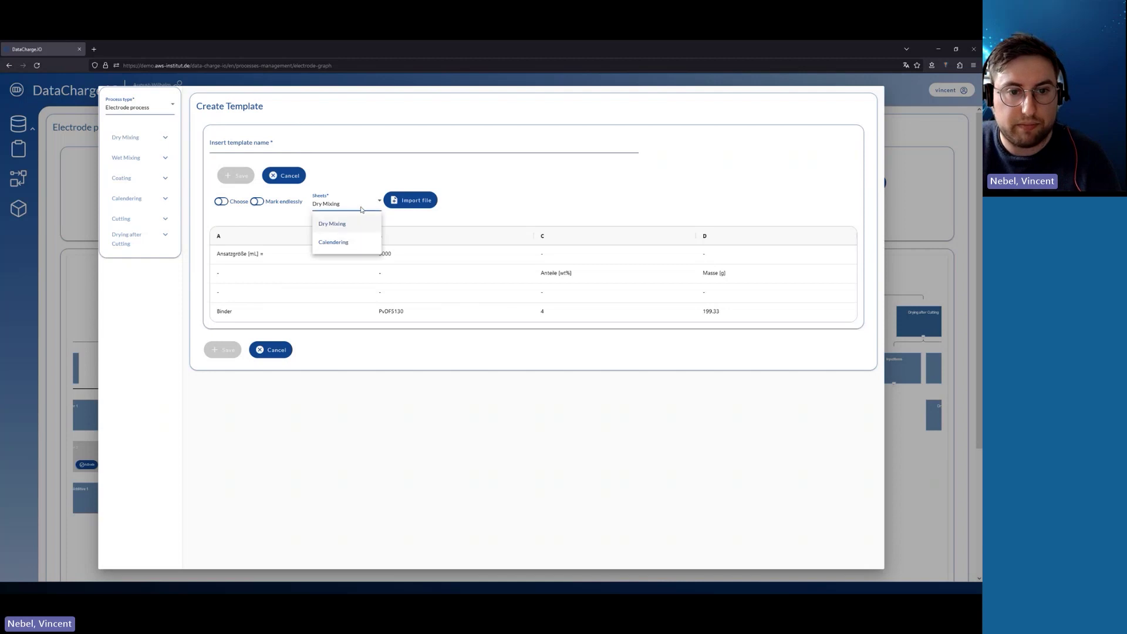
left_click(338, 243)
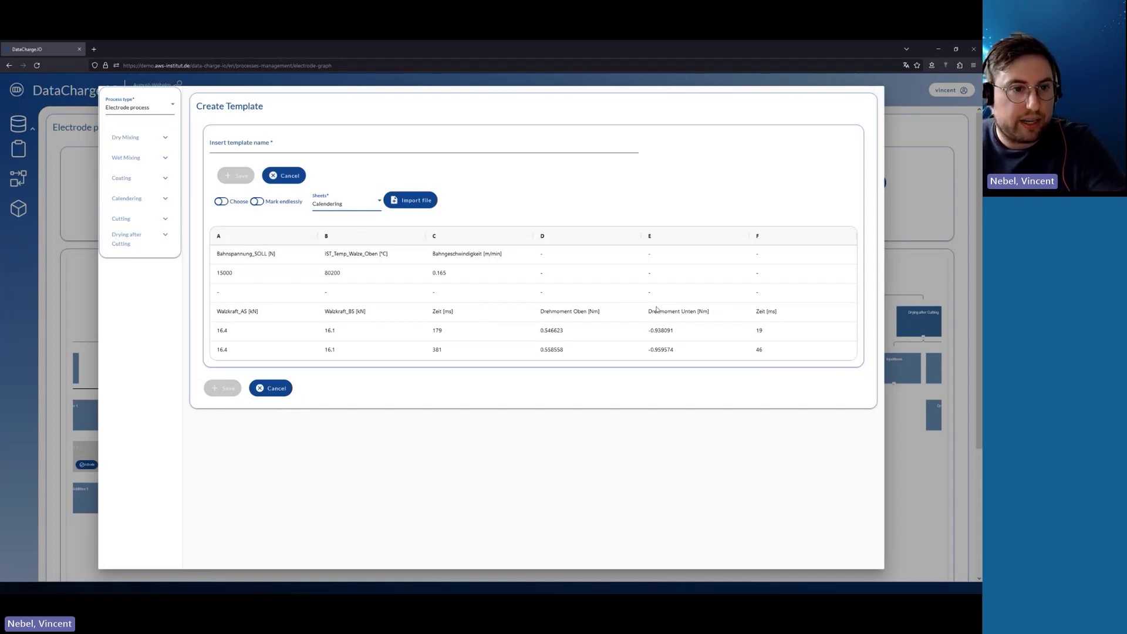
left_click(147, 199)
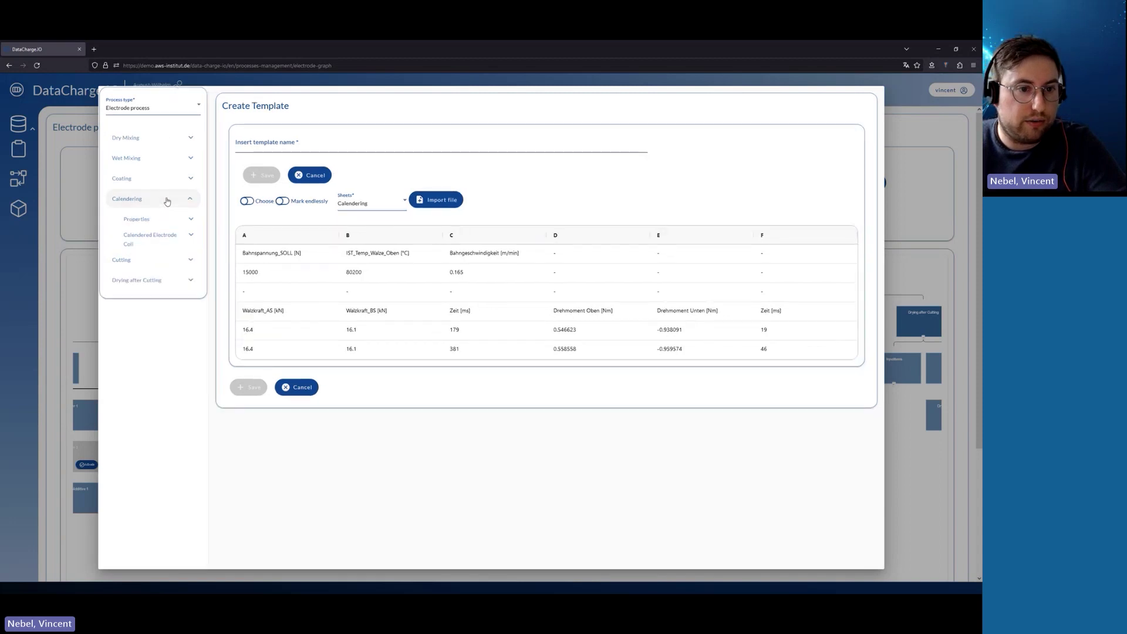
Step: Map Roll force_AS to the run of 16.4 cells
left_click(191, 222)
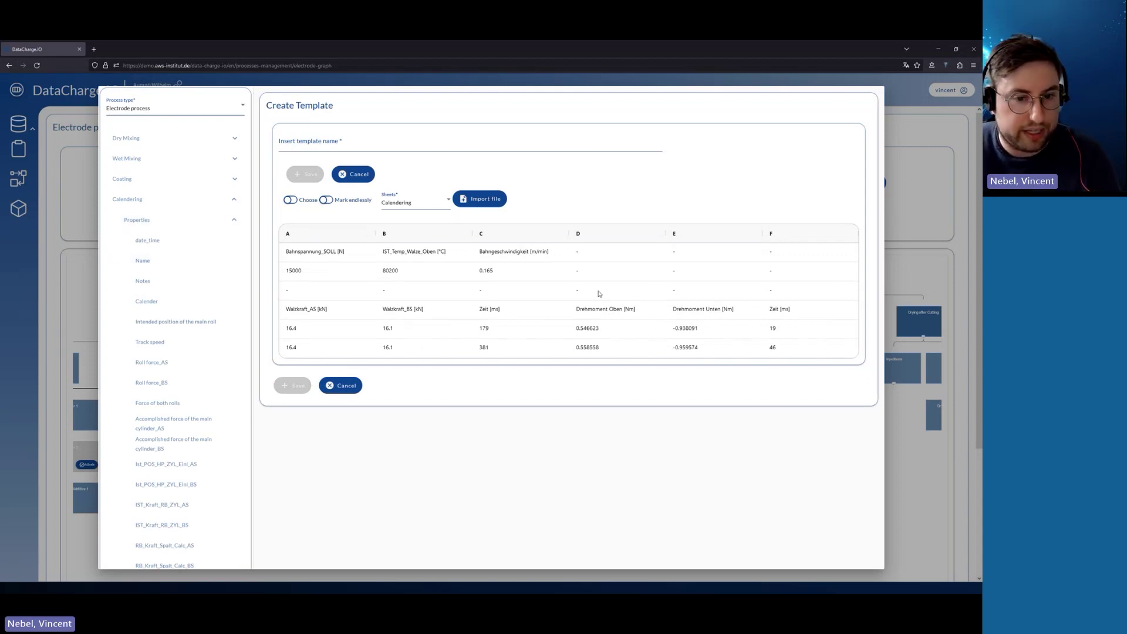
left_click(187, 363)
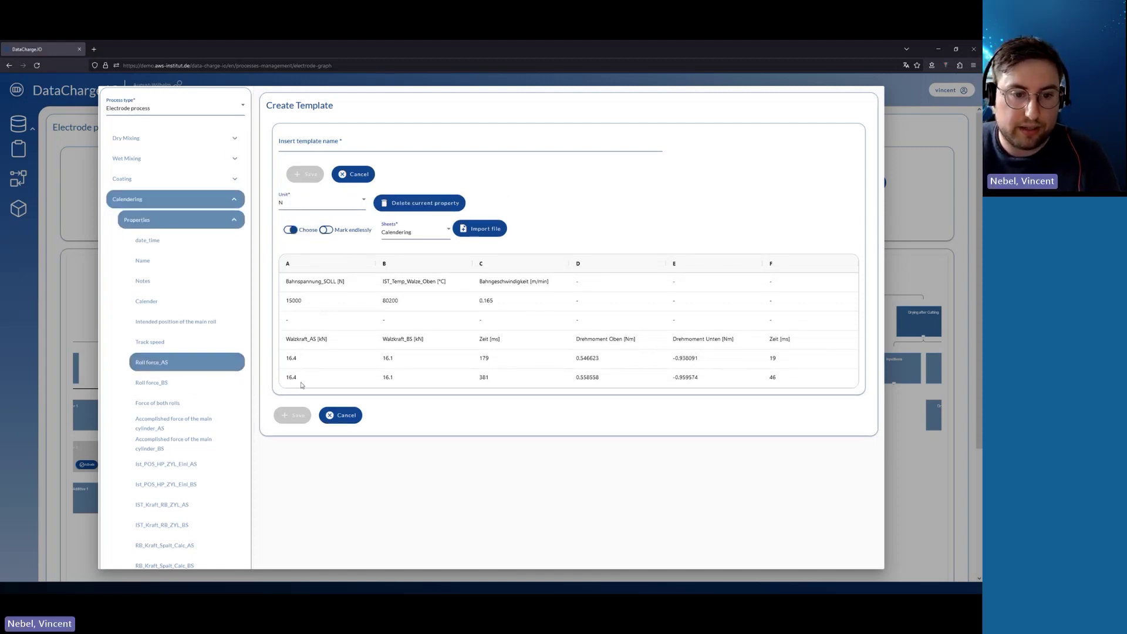
left_click(325, 231)
left_click(298, 359)
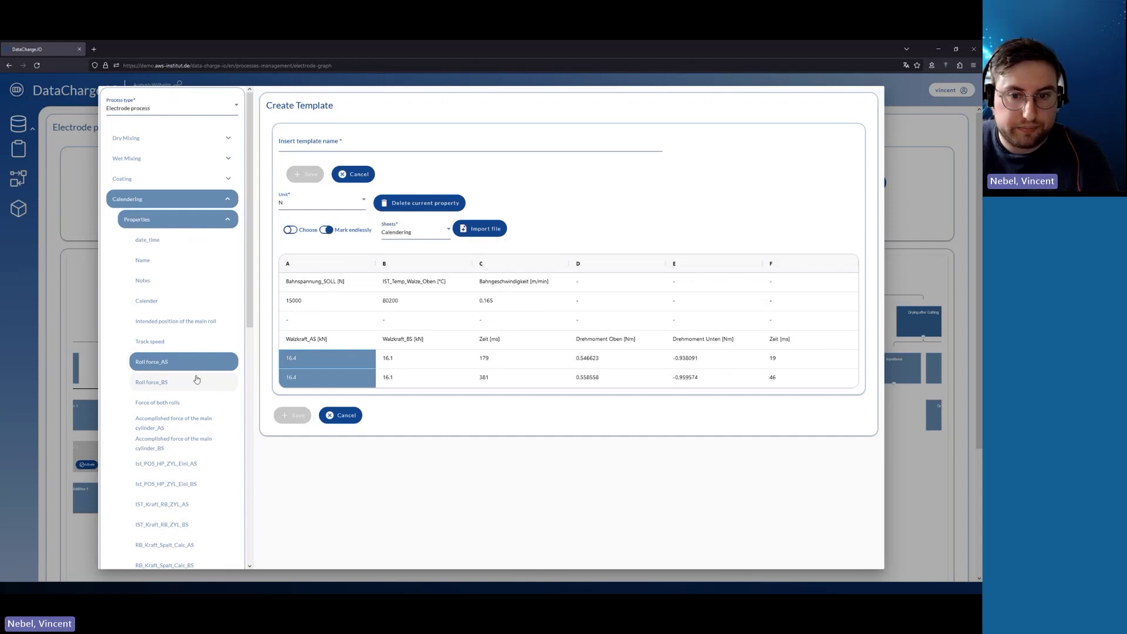
Step: Map Track speed to the 0.165 cell with unit m/min
left_click(179, 343)
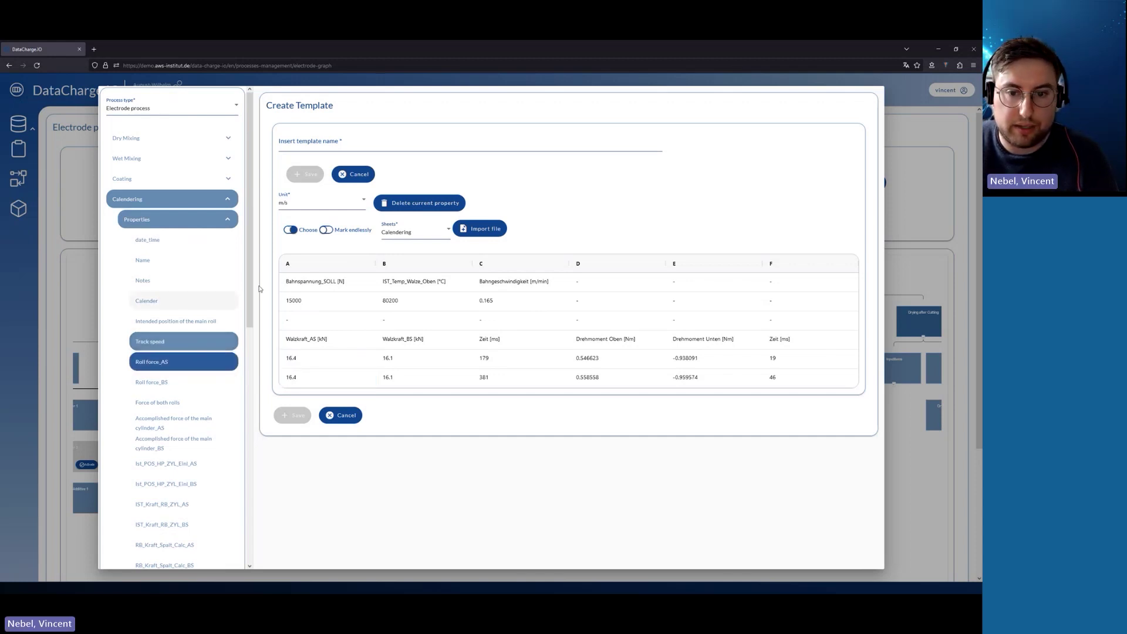
left_click(494, 301)
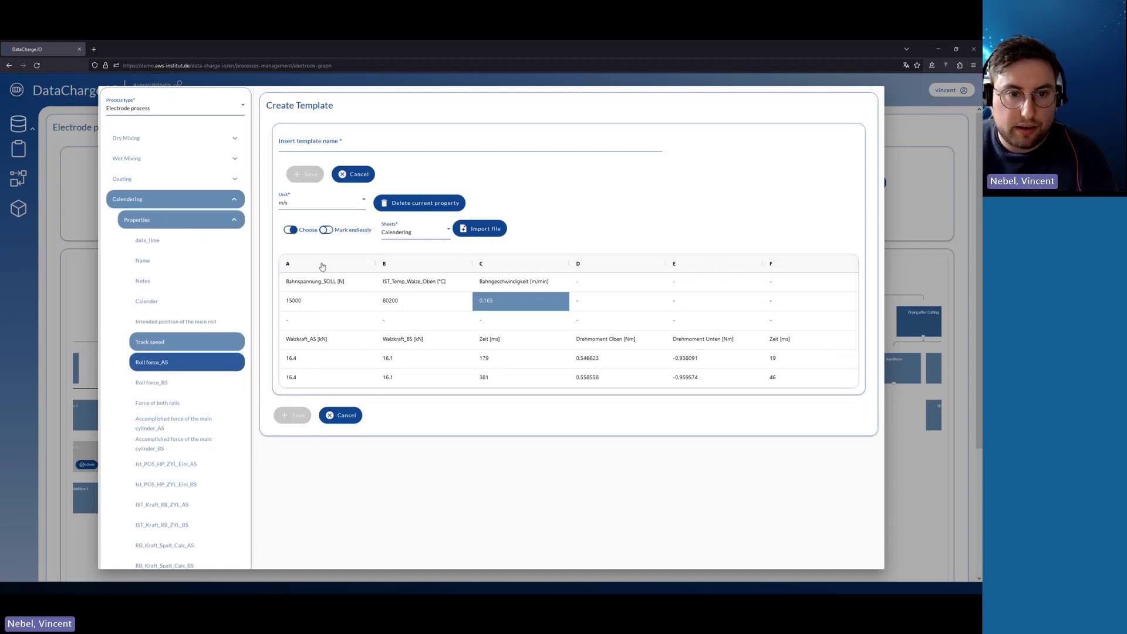
left_click(348, 203)
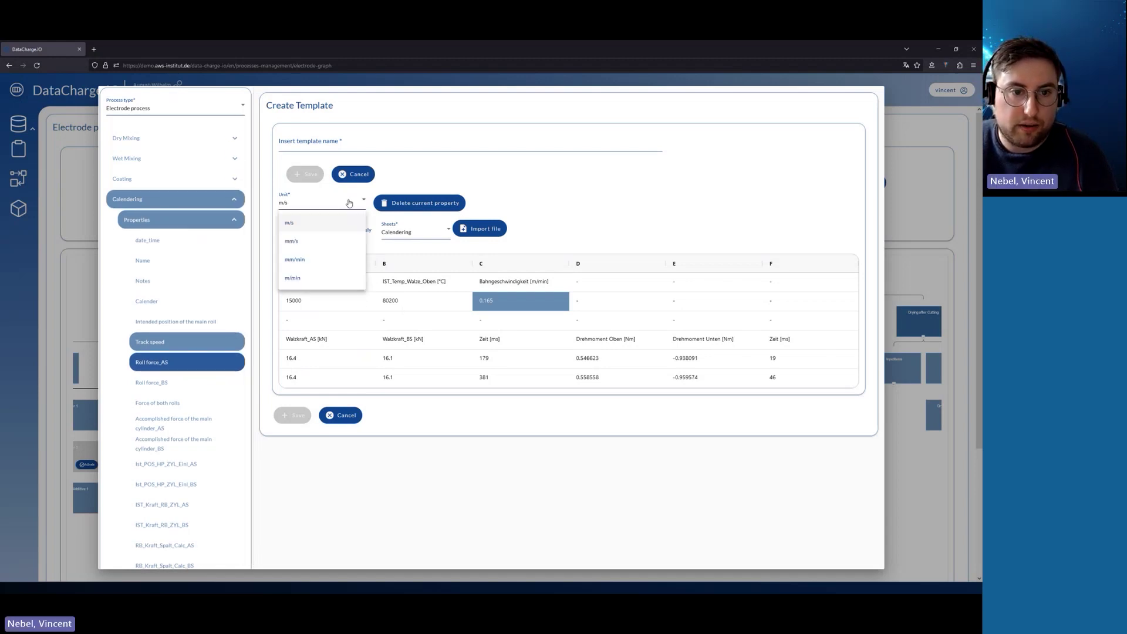
left_click(306, 281)
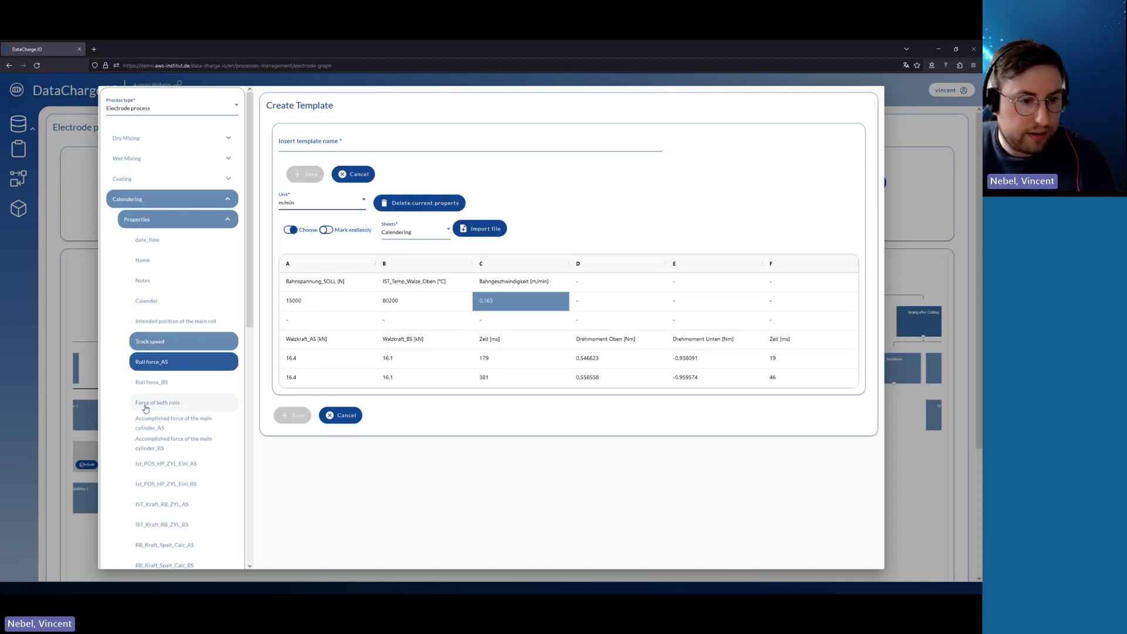
Step: Map Roll force_BS in kN to the run of 16.1 cells
left_click(167, 383)
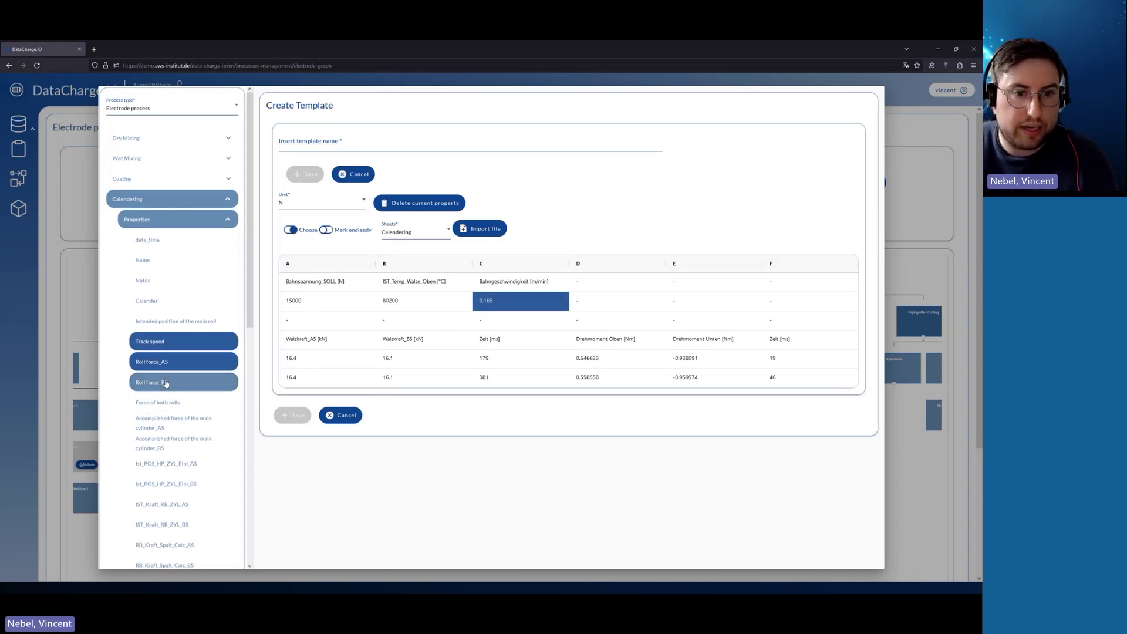
left_click(349, 205)
left_click(311, 239)
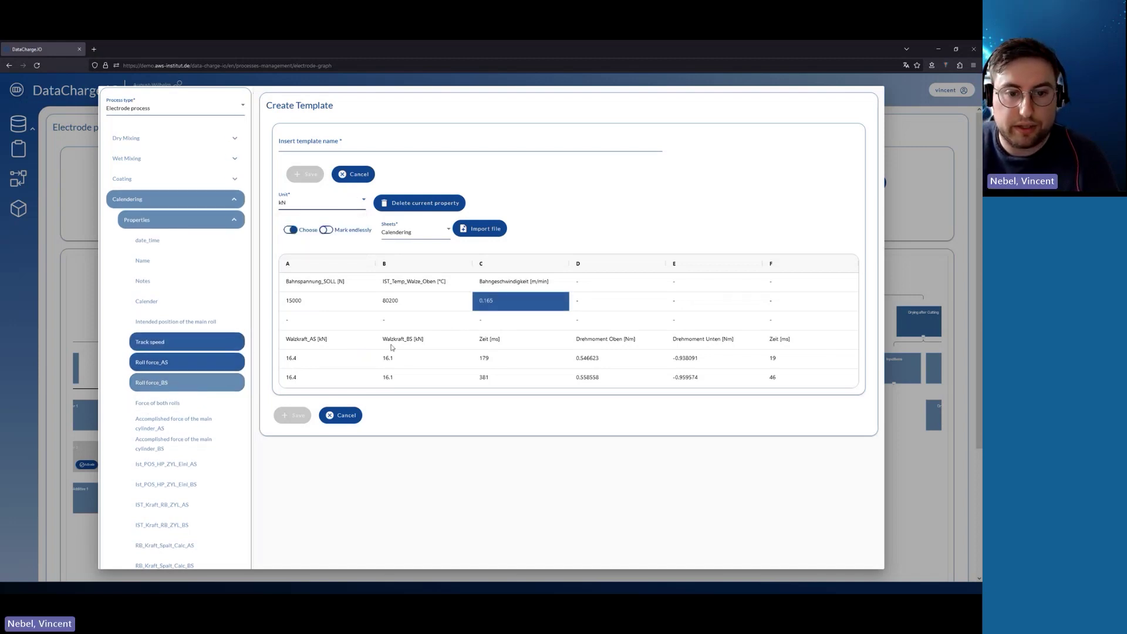
left_click(325, 230)
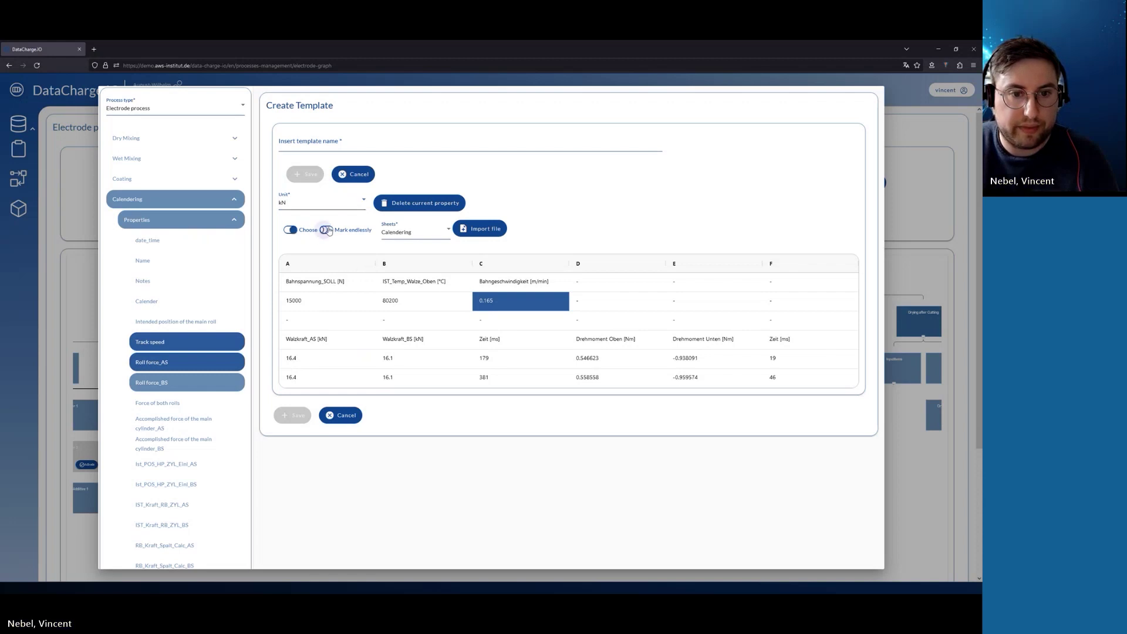
left_click(404, 362)
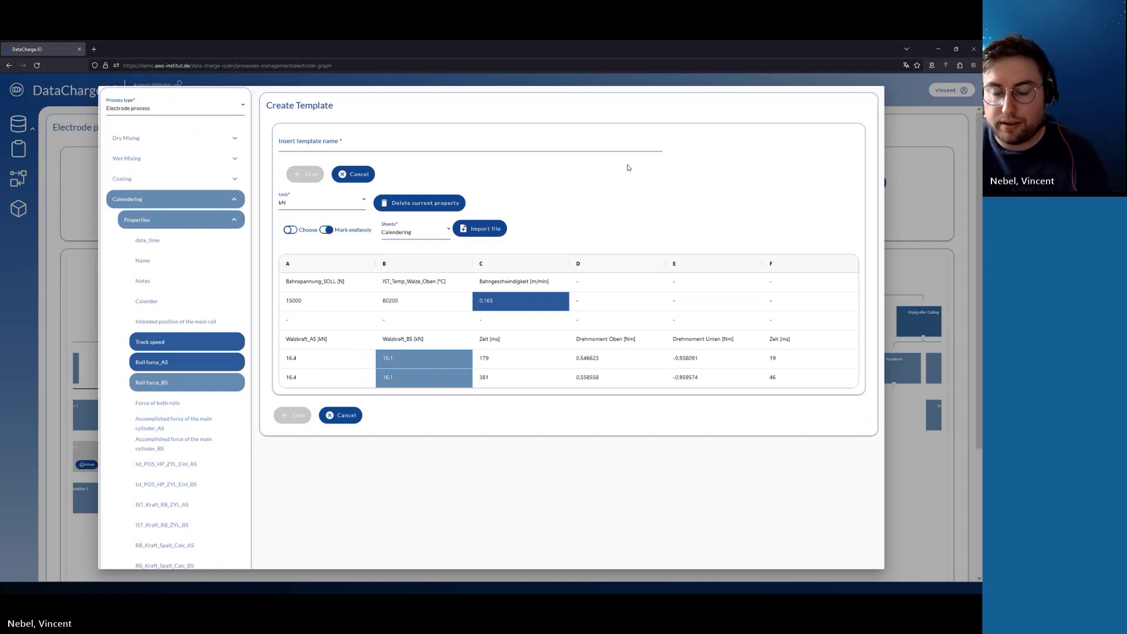
Step: Name the template 'Show and Tell Template' and save it
left_click(356, 141)
type("Sho")
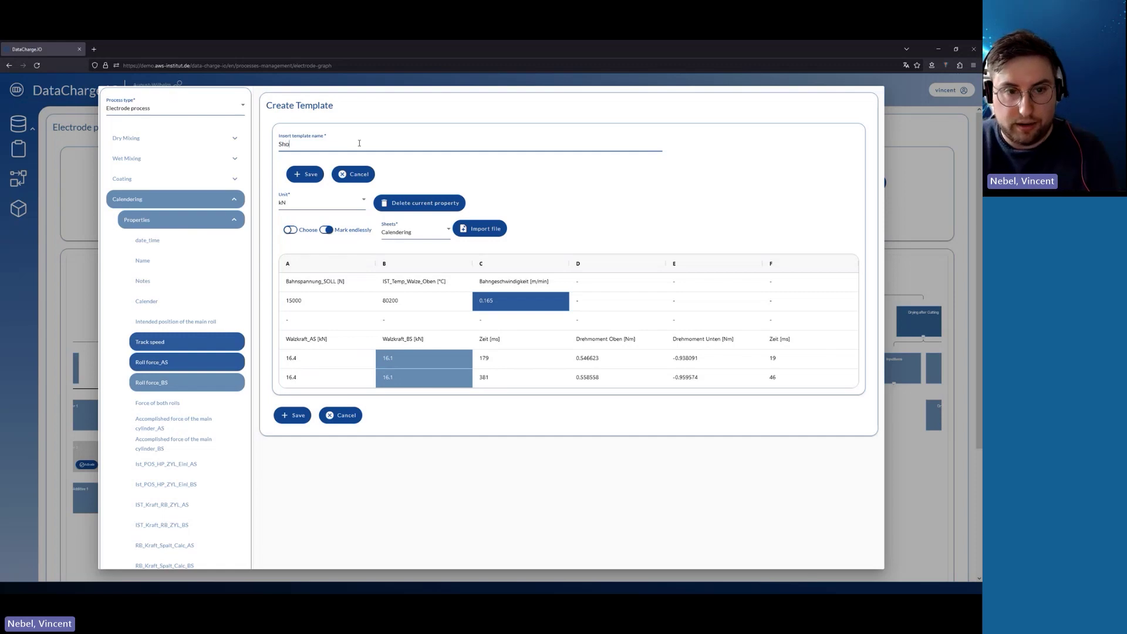
type("w and Te")
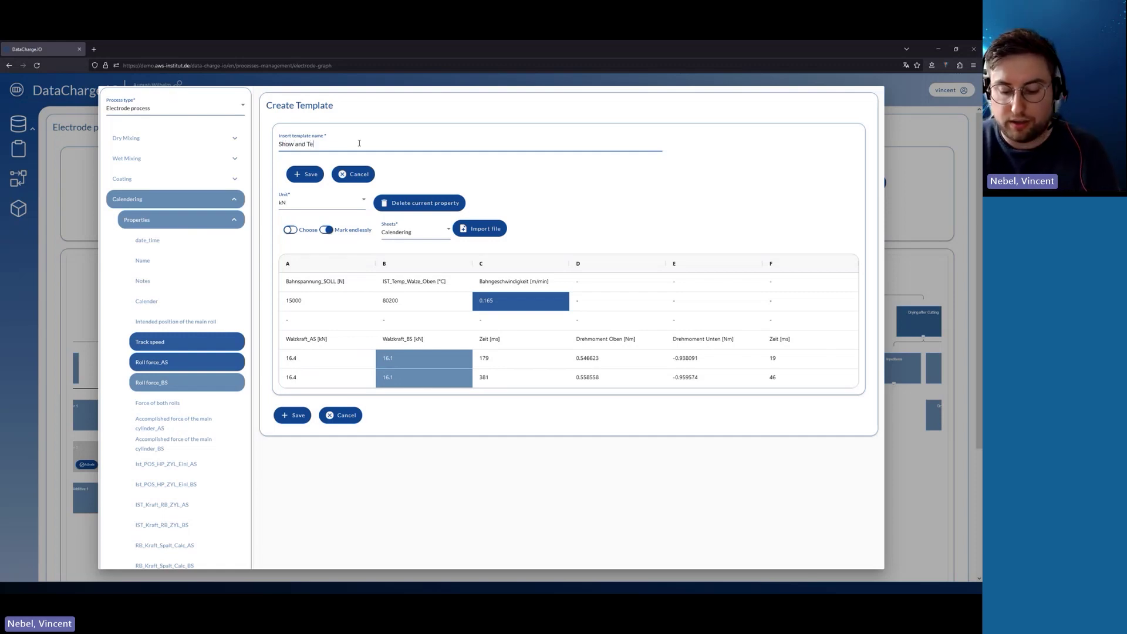
type("ll Template")
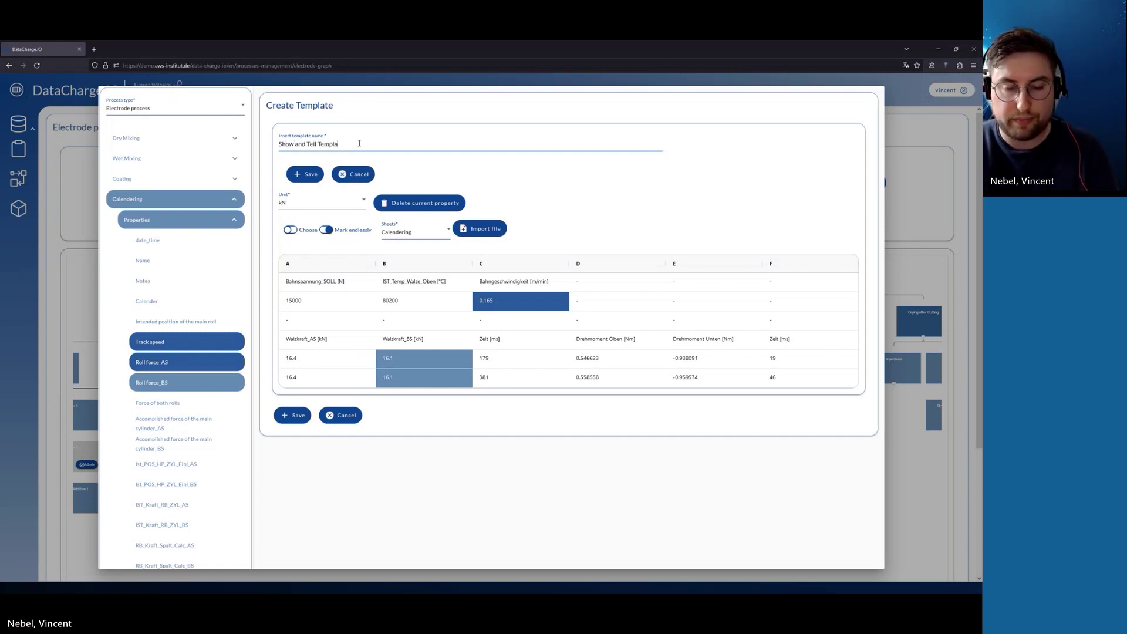
left_click(309, 176)
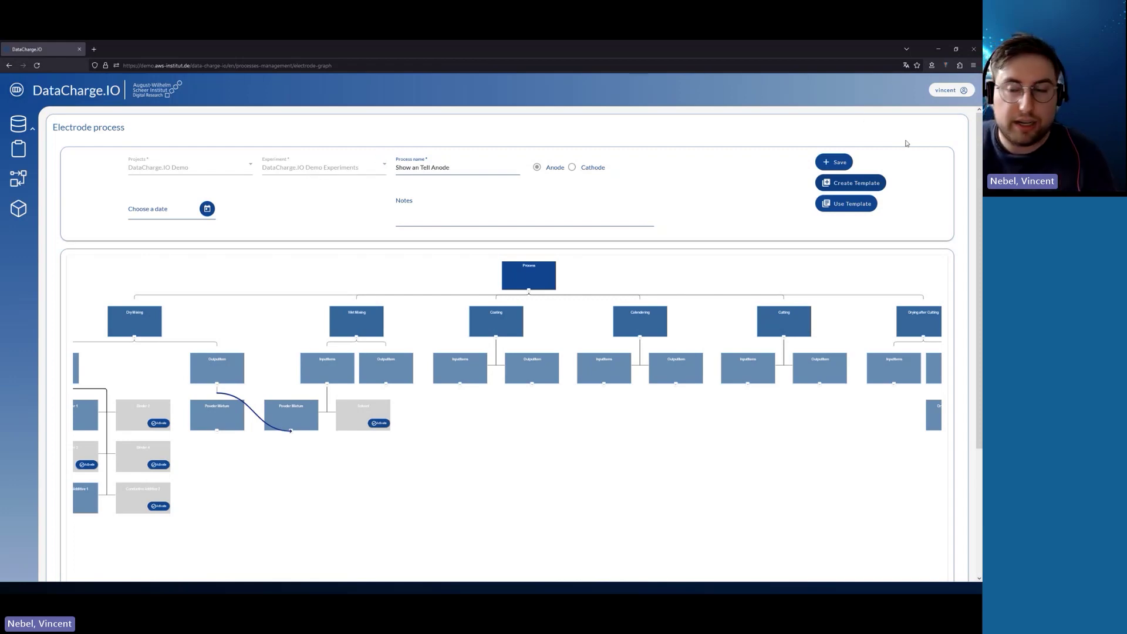
Step: Apply Show and Tell Template using data from Demo_Mixing_Calendering2.xlsx
left_click(863, 208)
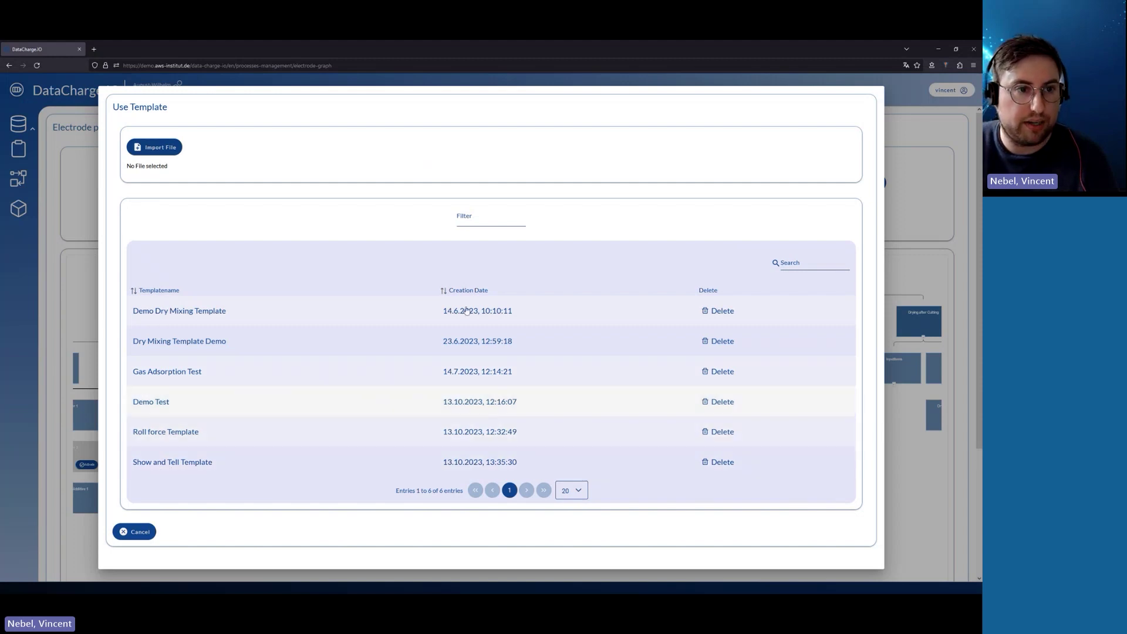
left_click(166, 148)
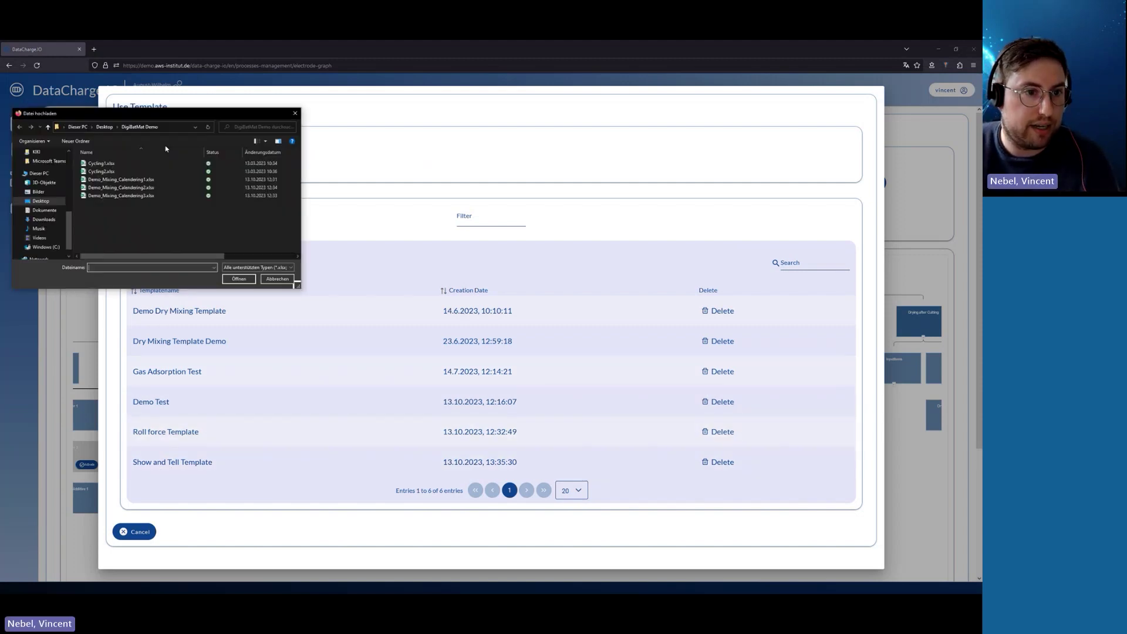
left_click(142, 188)
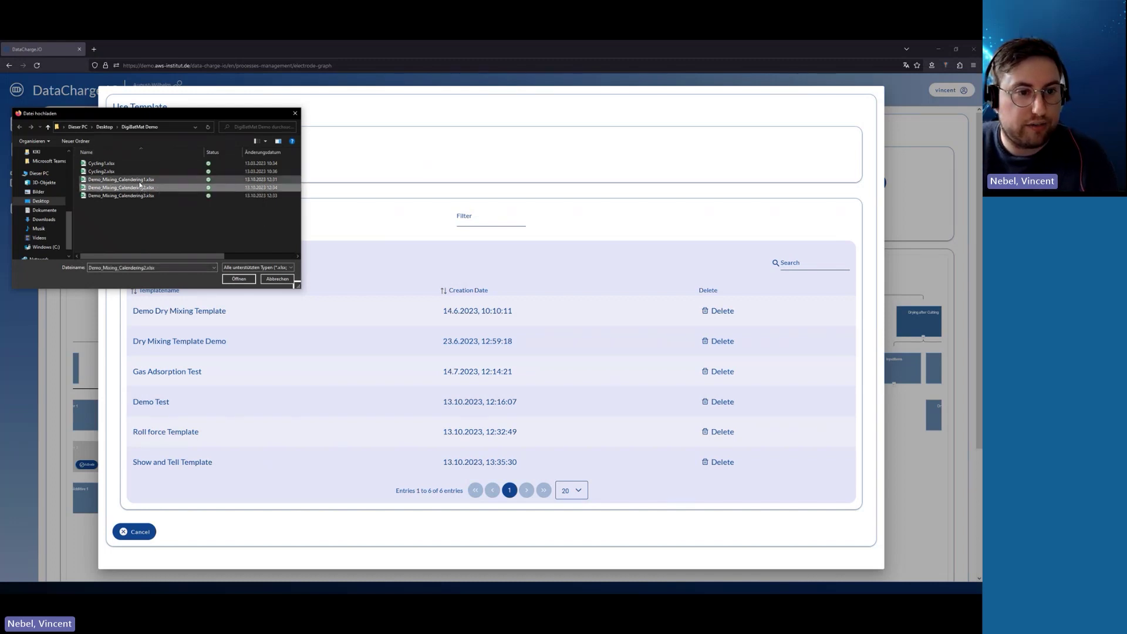
left_click(239, 279)
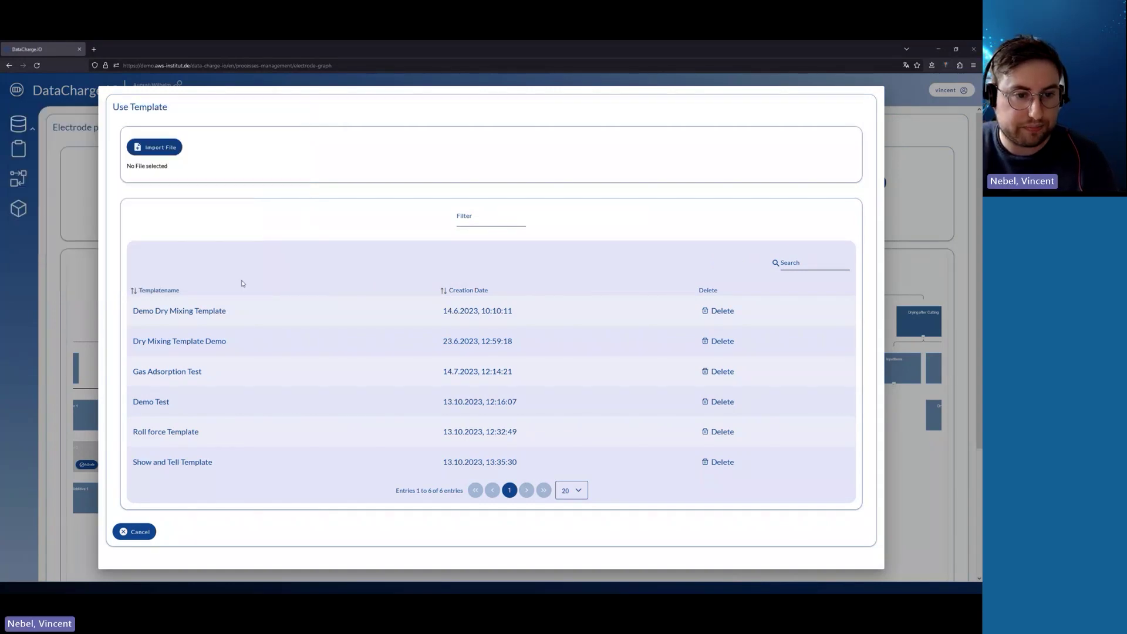
left_click(175, 463)
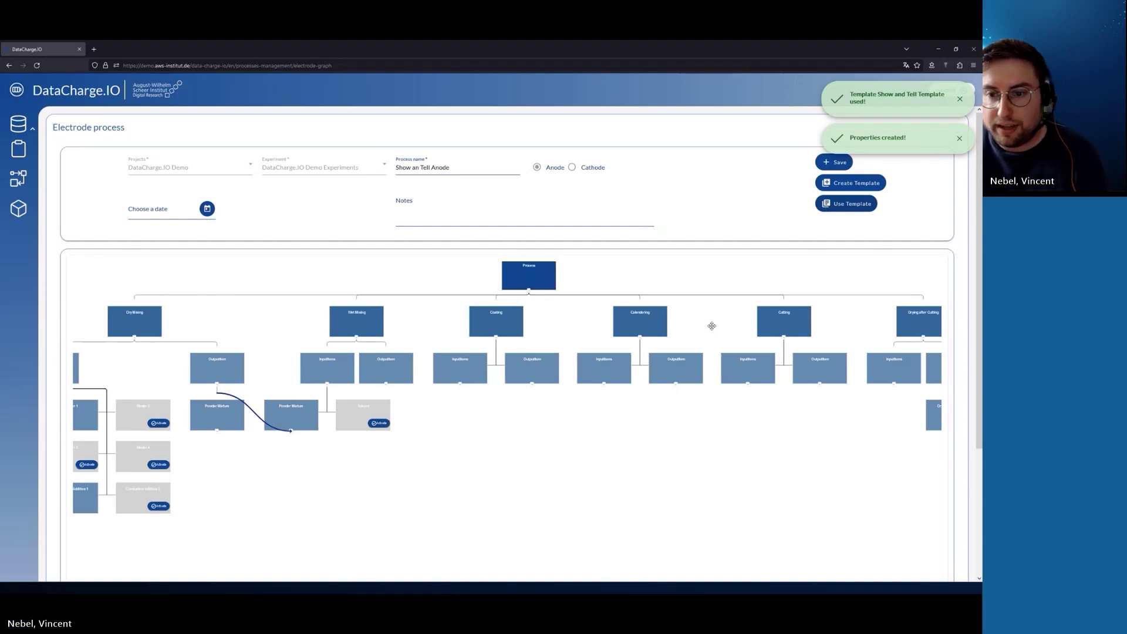
left_click(650, 318)
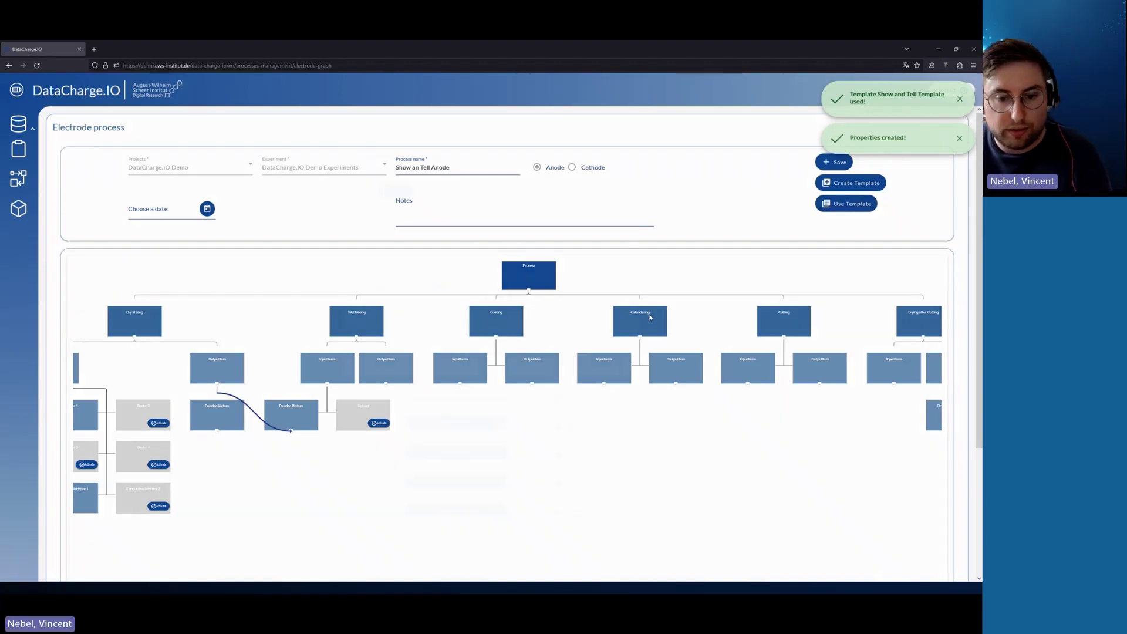
scroll(542, 393, "down", 1)
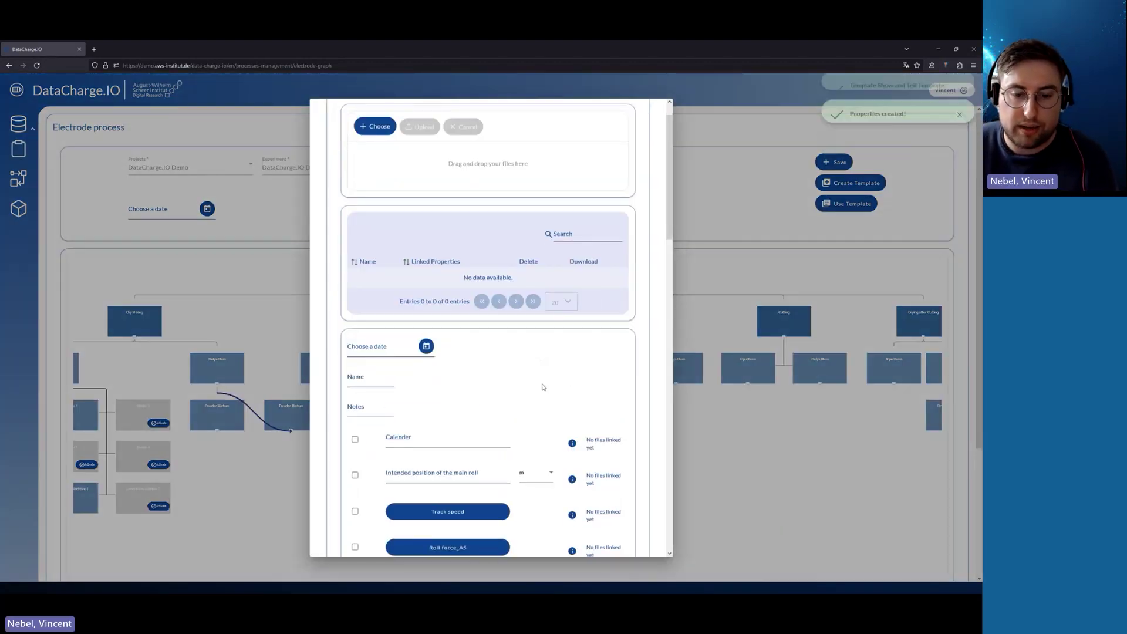
scroll(543, 386, "down", 3)
left_click(467, 429)
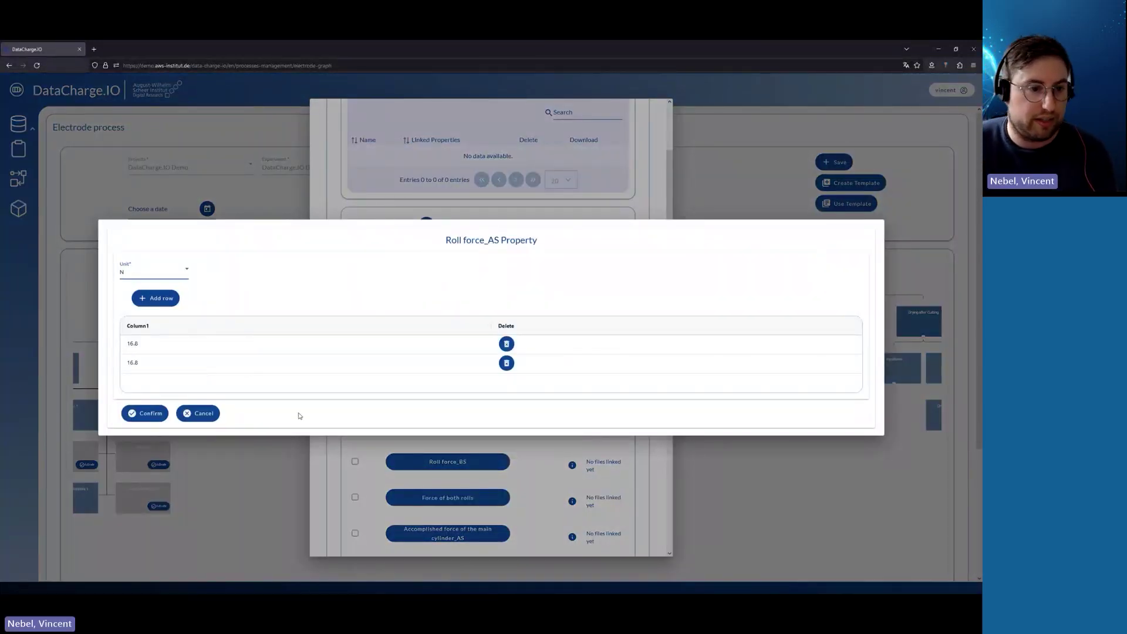
left_click(200, 414)
left_click(758, 435)
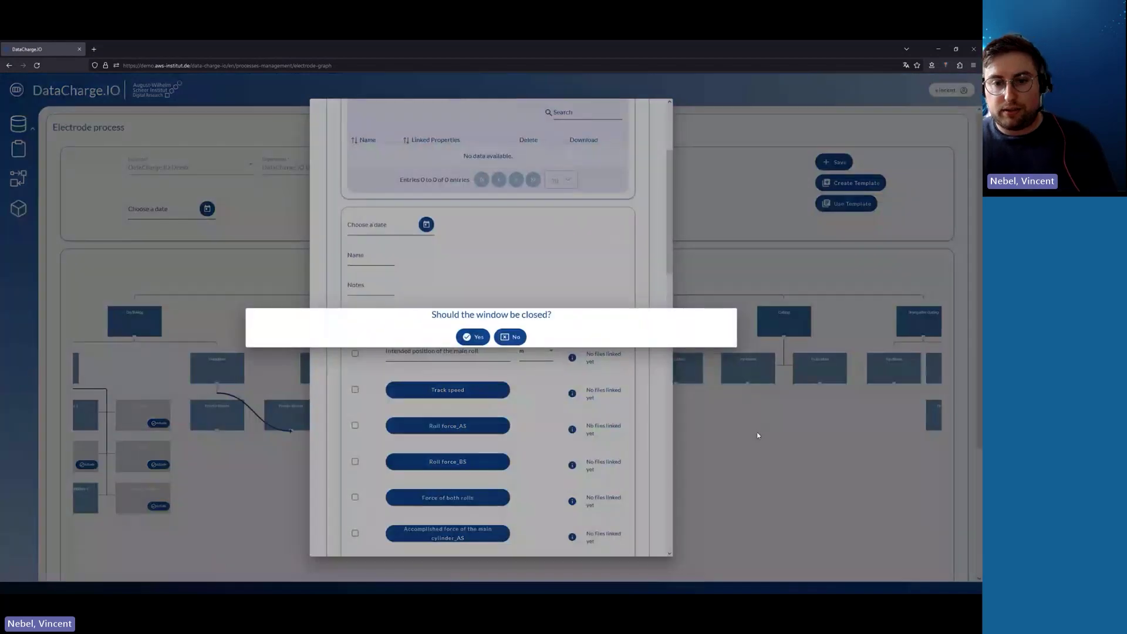
left_click(477, 340)
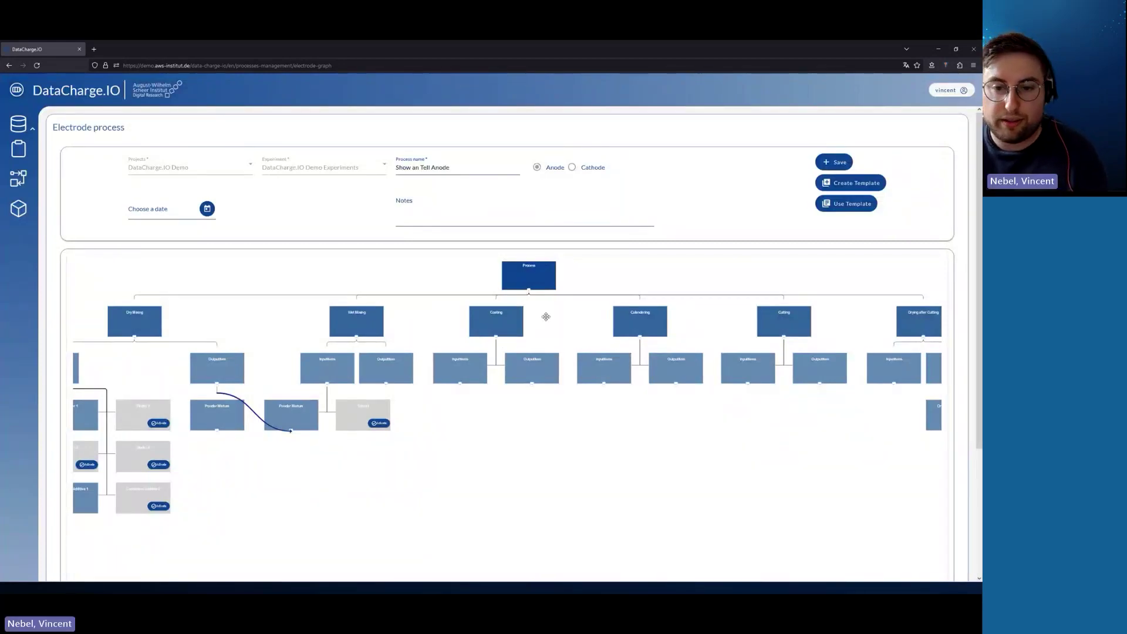
left_click_drag(545, 316, 554, 338)
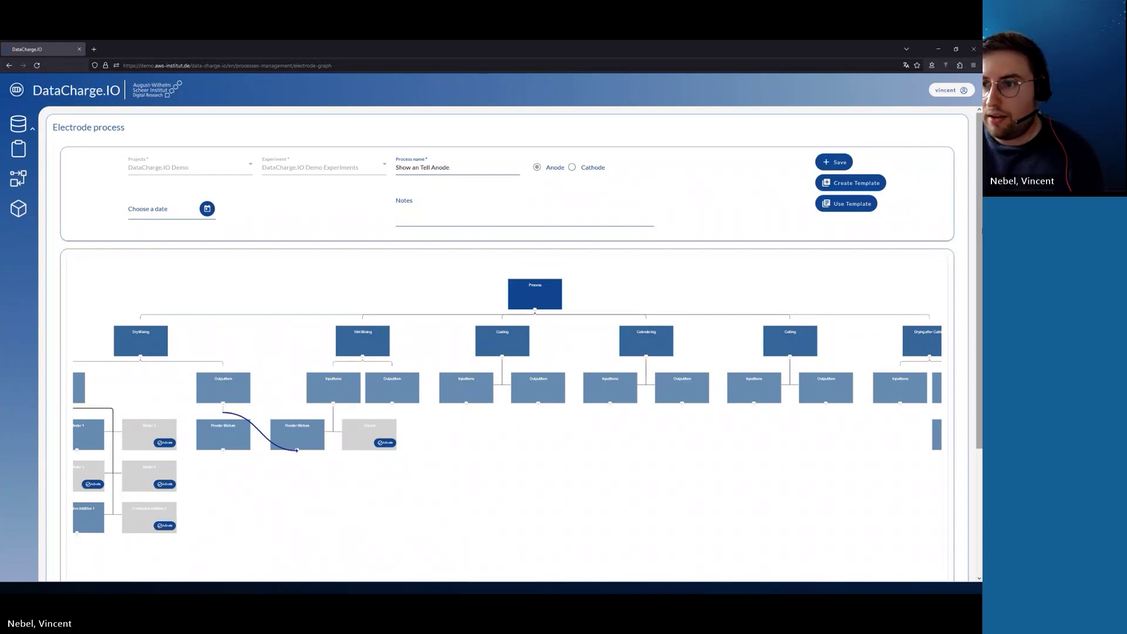
Step: Save the anode process, then start a cell process under DataCharge.IO Demo and DataCharge.IO Demo Experiments
left_click(840, 163)
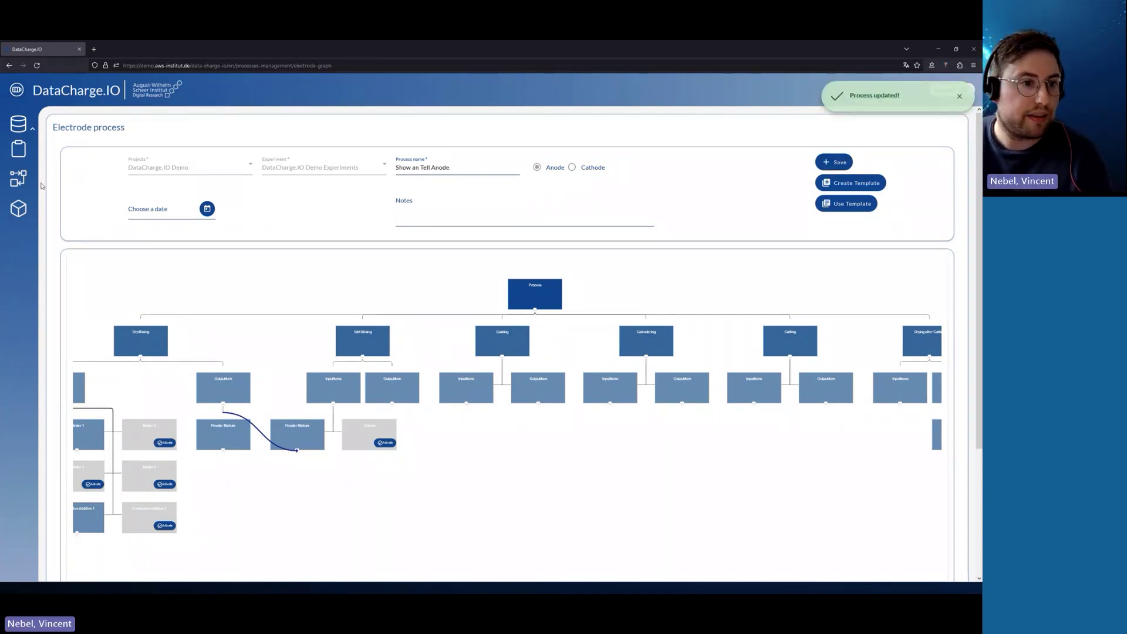
left_click(18, 179)
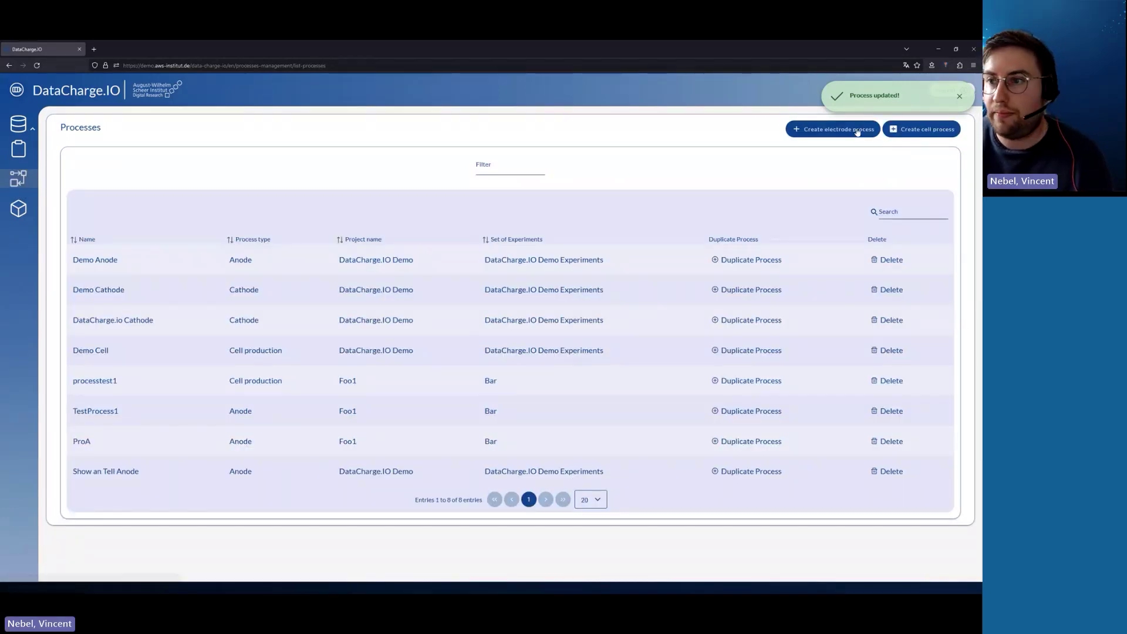
left_click(926, 129)
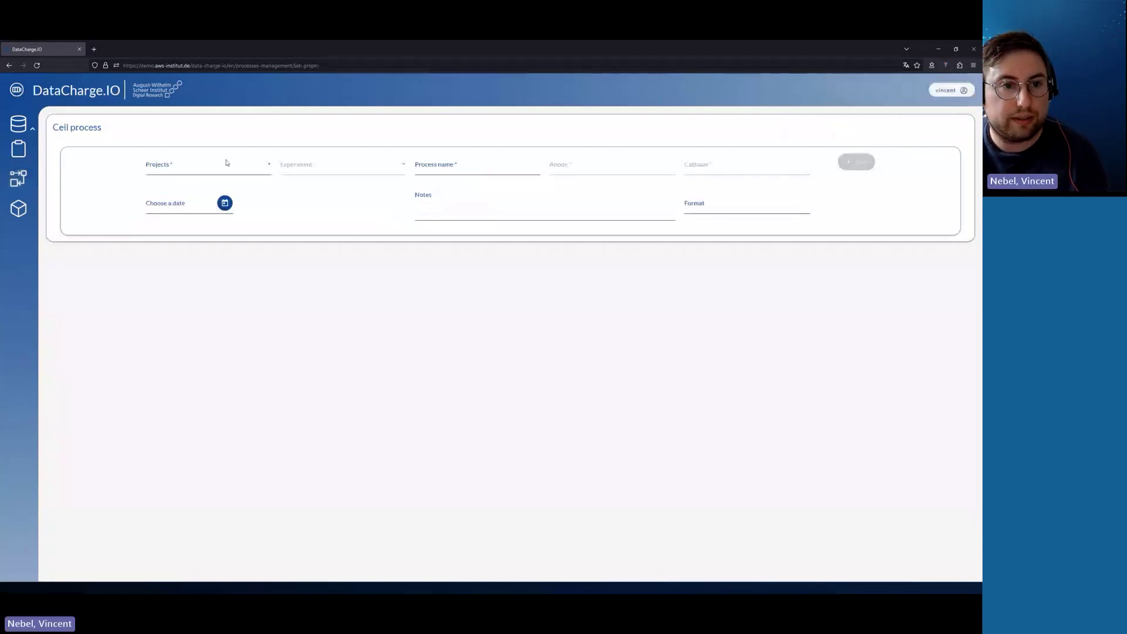
left_click(241, 169)
left_click(237, 180)
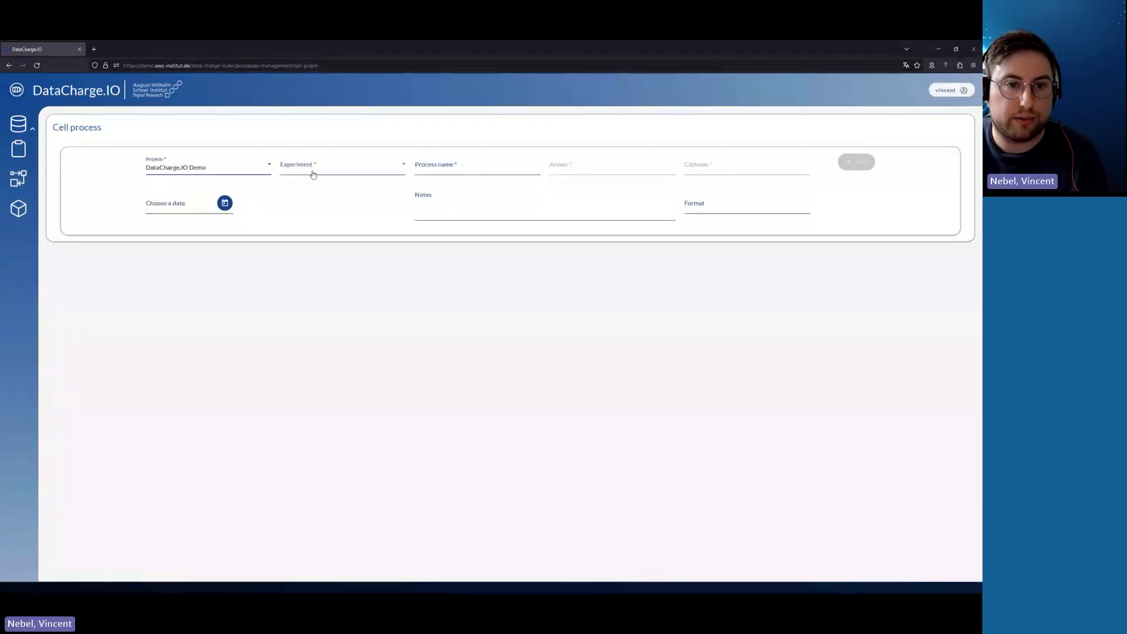
left_click(311, 170)
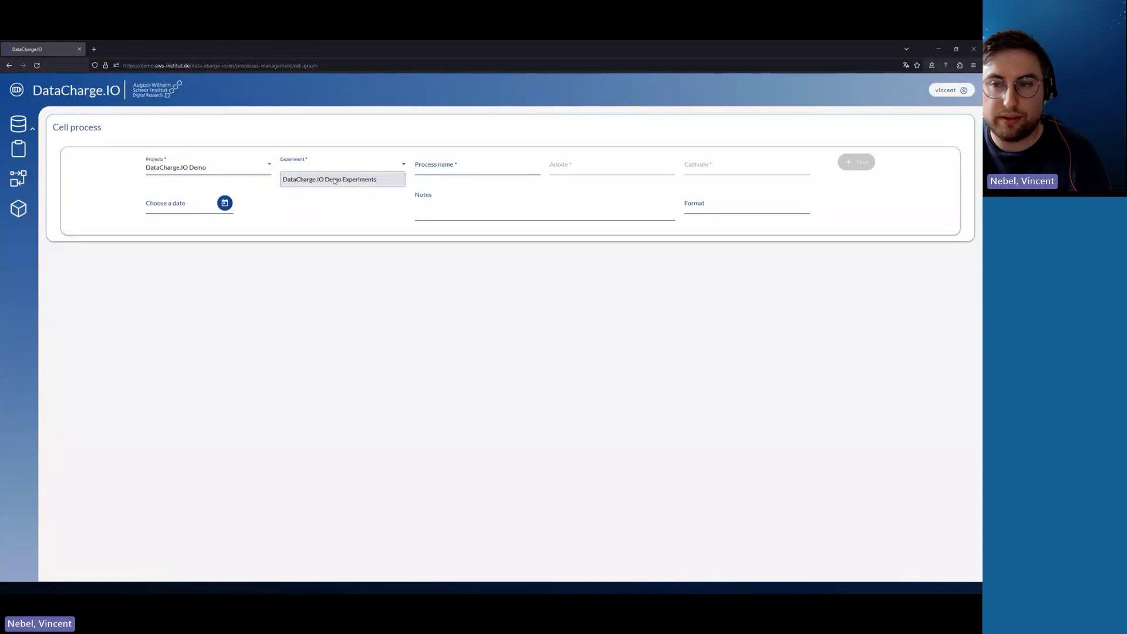
left_click(334, 180)
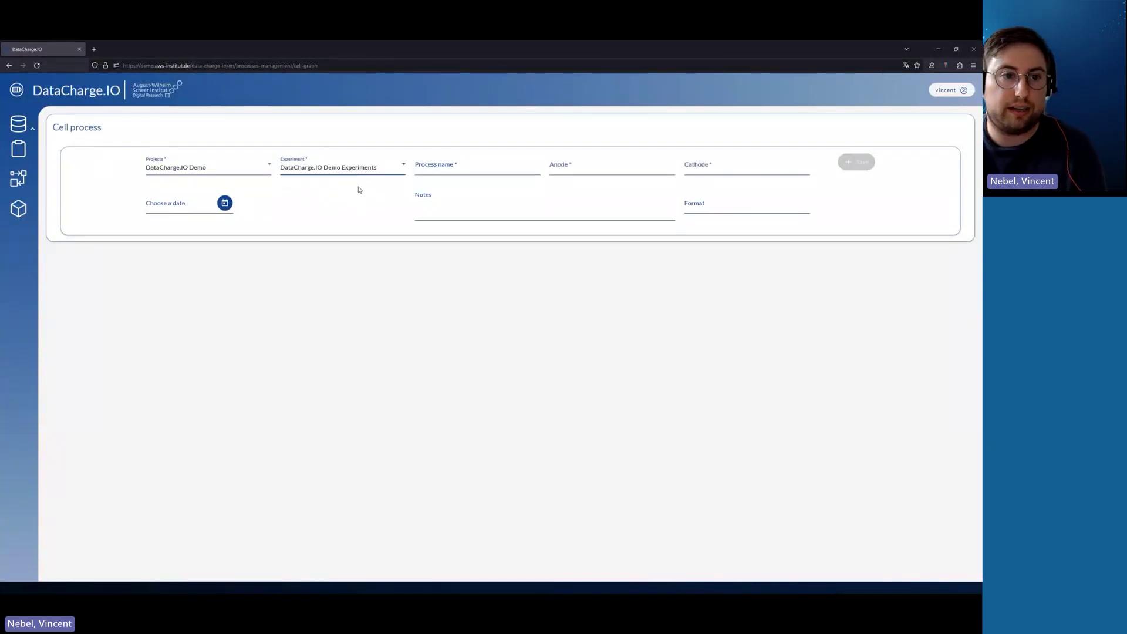
Step: Link Show an Tell Anode and Demo Cathode, name the process 'Show and Tell Cell' and save
left_click(453, 168)
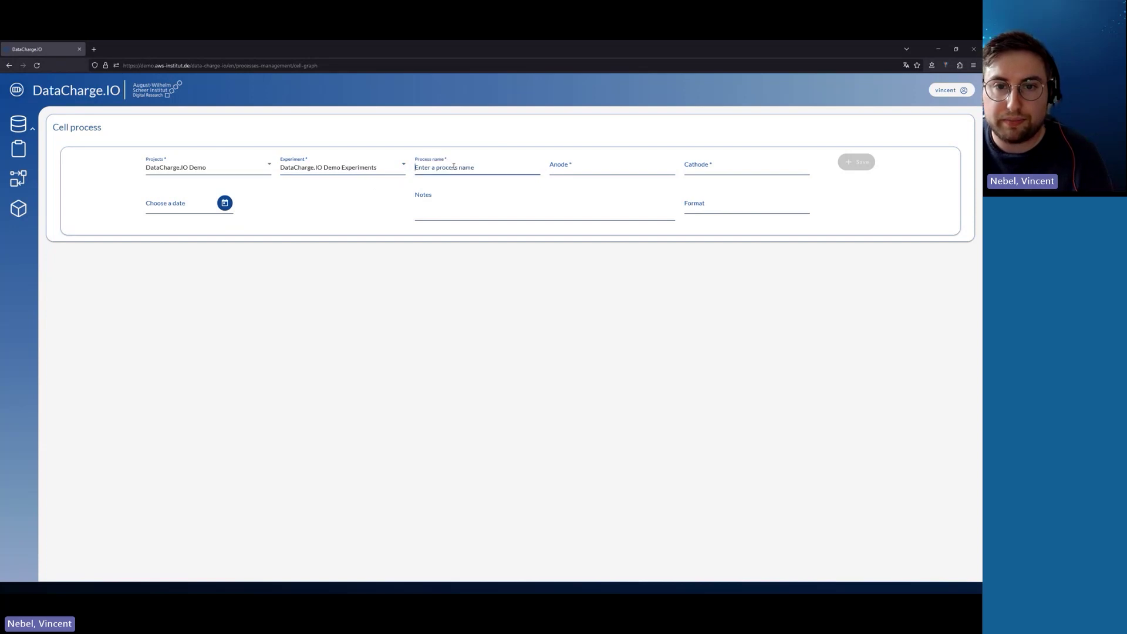
left_click(587, 163)
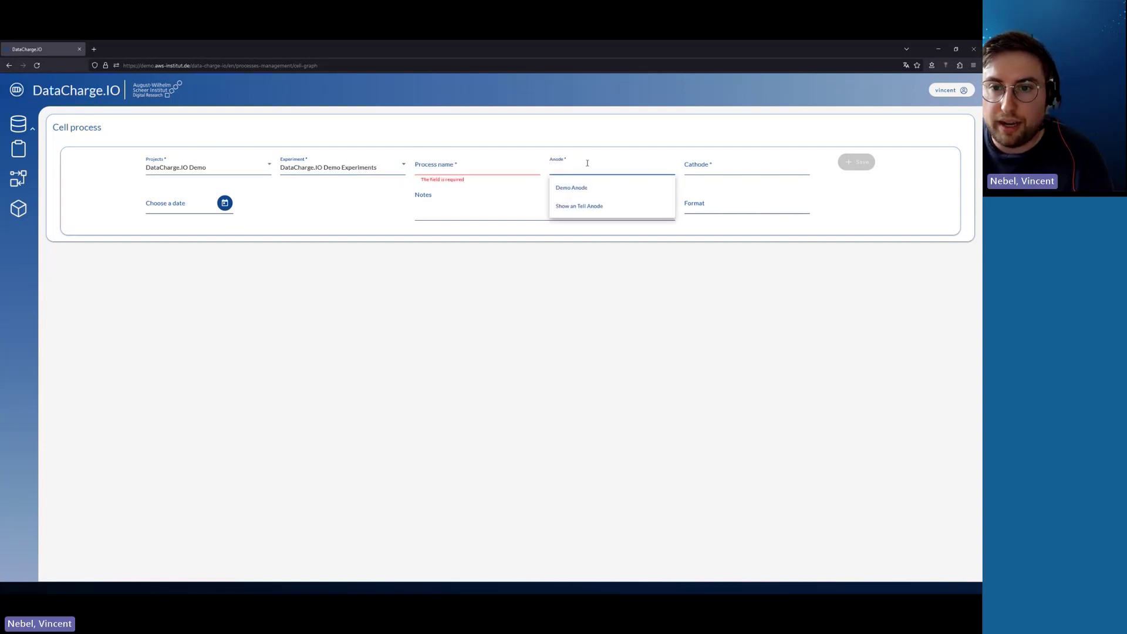
left_click(571, 208)
left_click(694, 174)
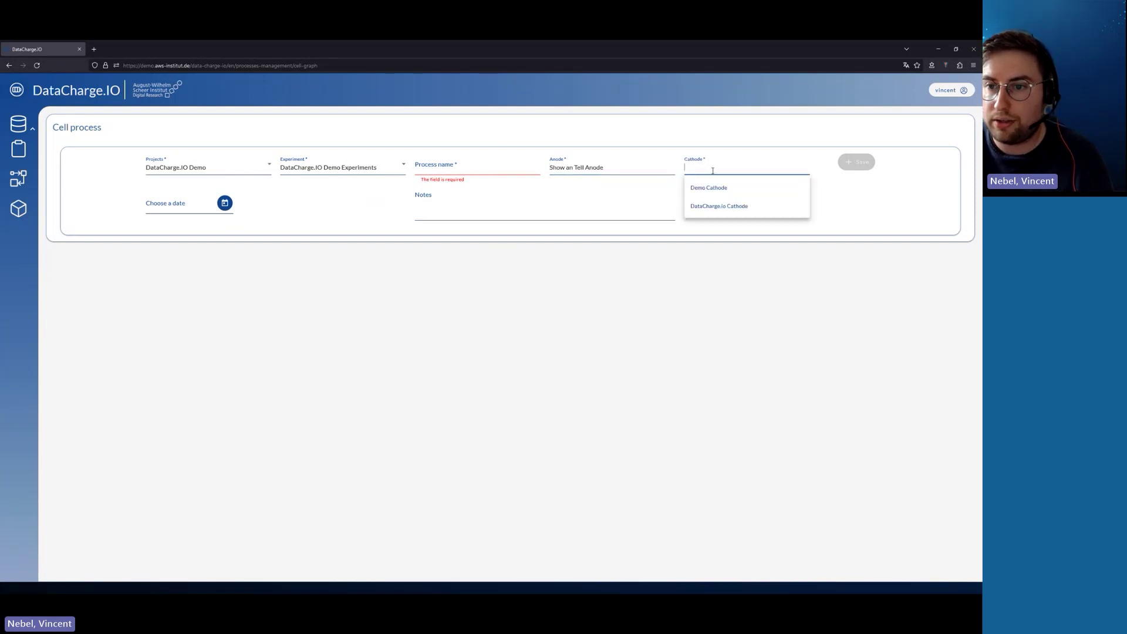
left_click(711, 189)
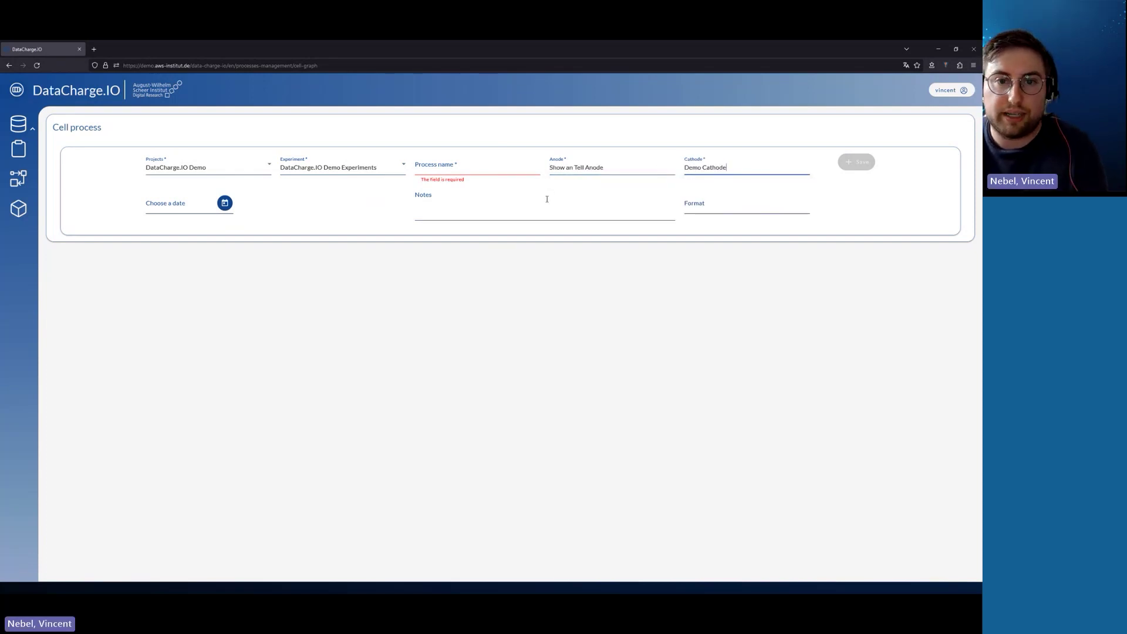
left_click(486, 171)
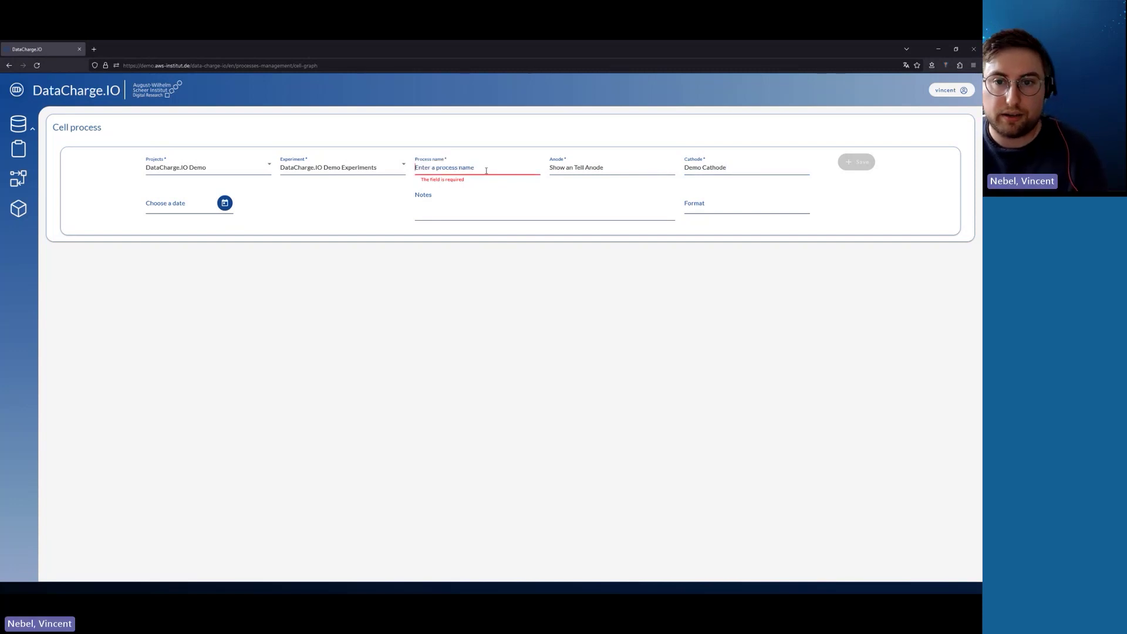
type("Show")
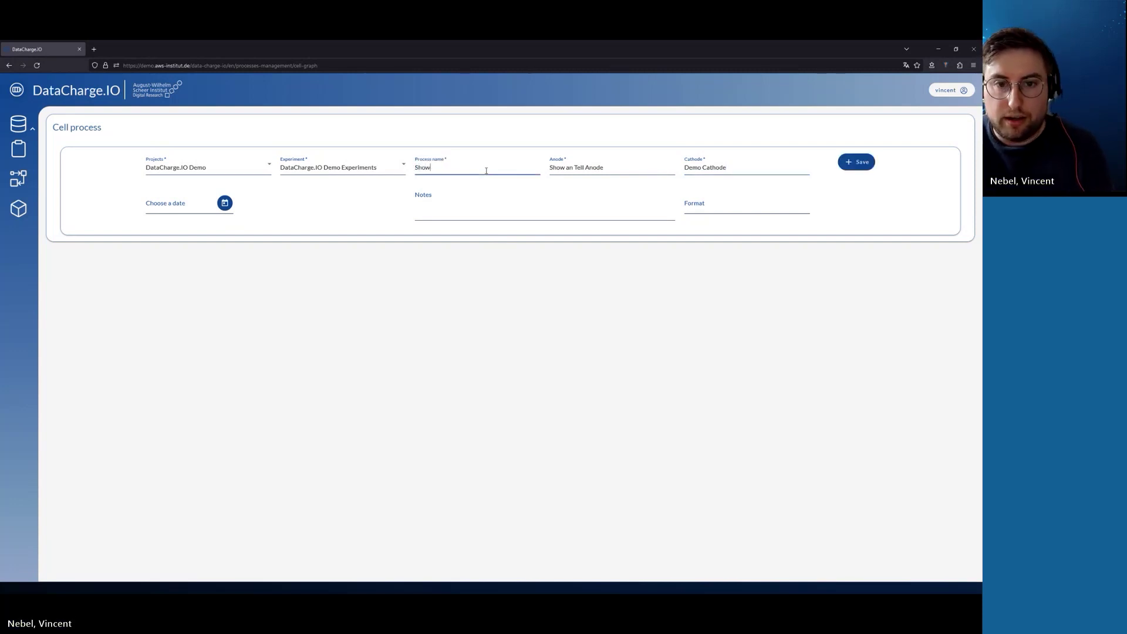
type(" an")
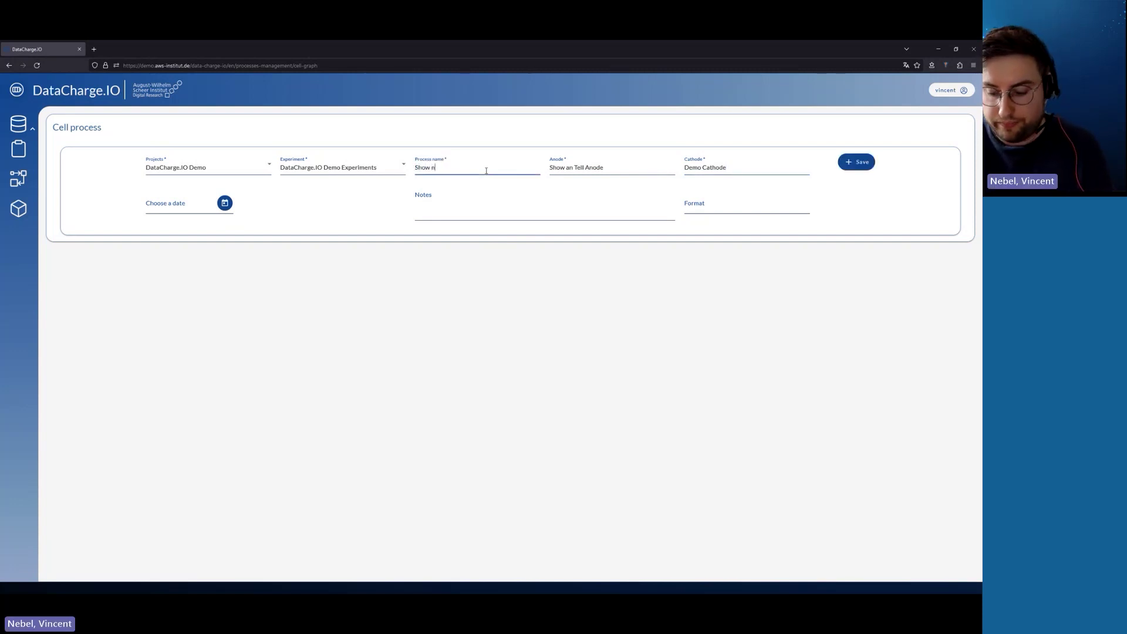
key("BackSpace")
type("and Tell Cell")
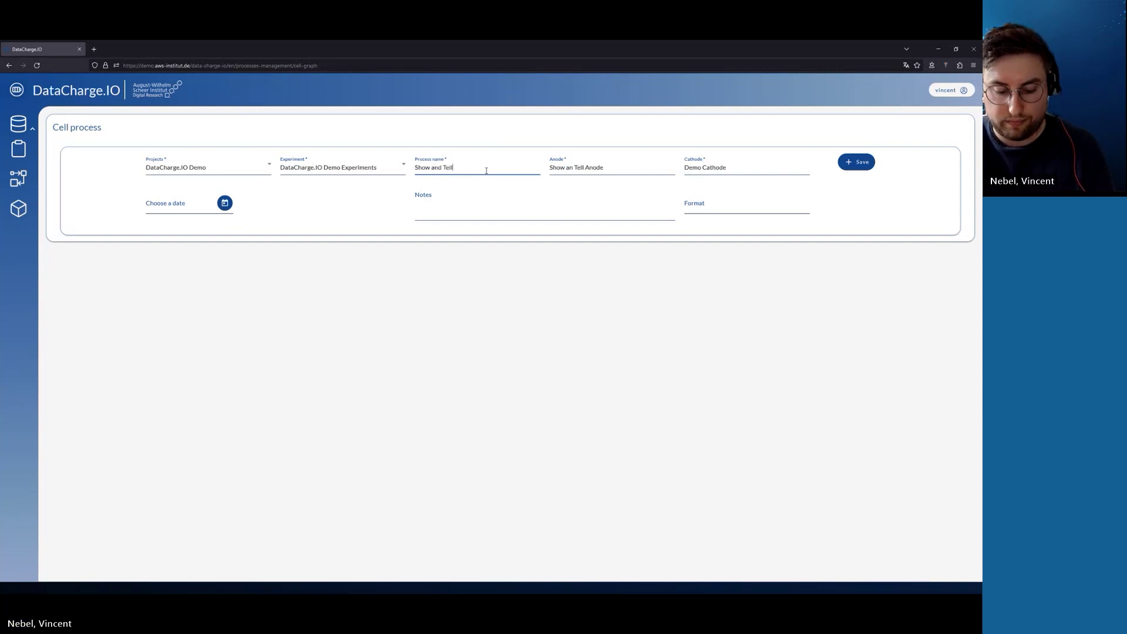
left_click(861, 164)
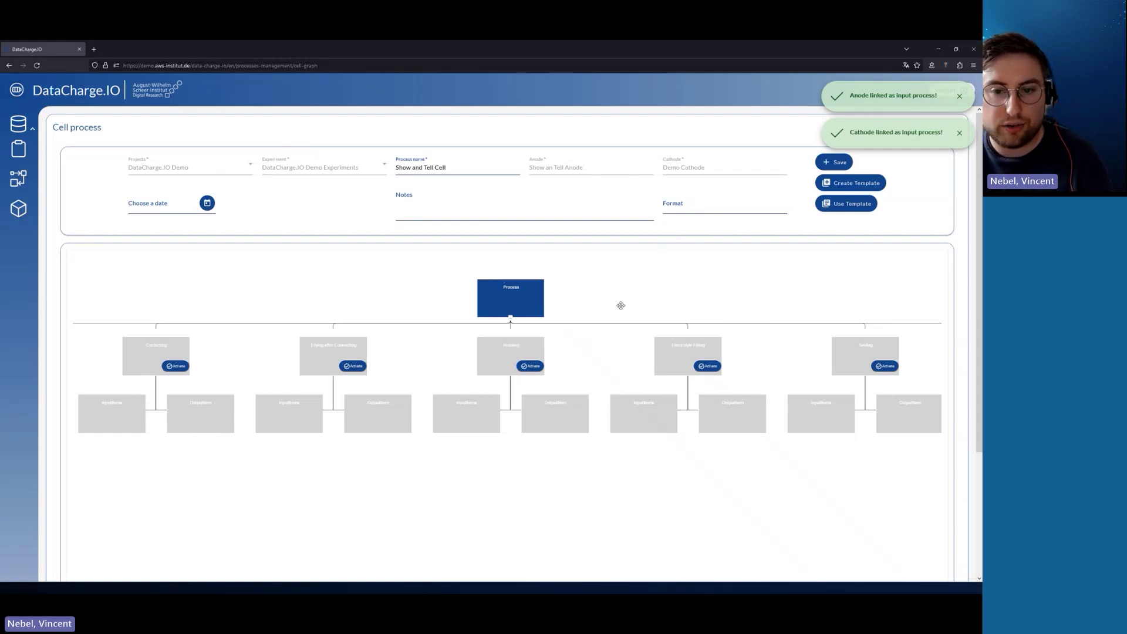
Step: Pan the Show and Tell Cell process graph to reveal its right-hand nodes
scroll(620, 305, "down", 1)
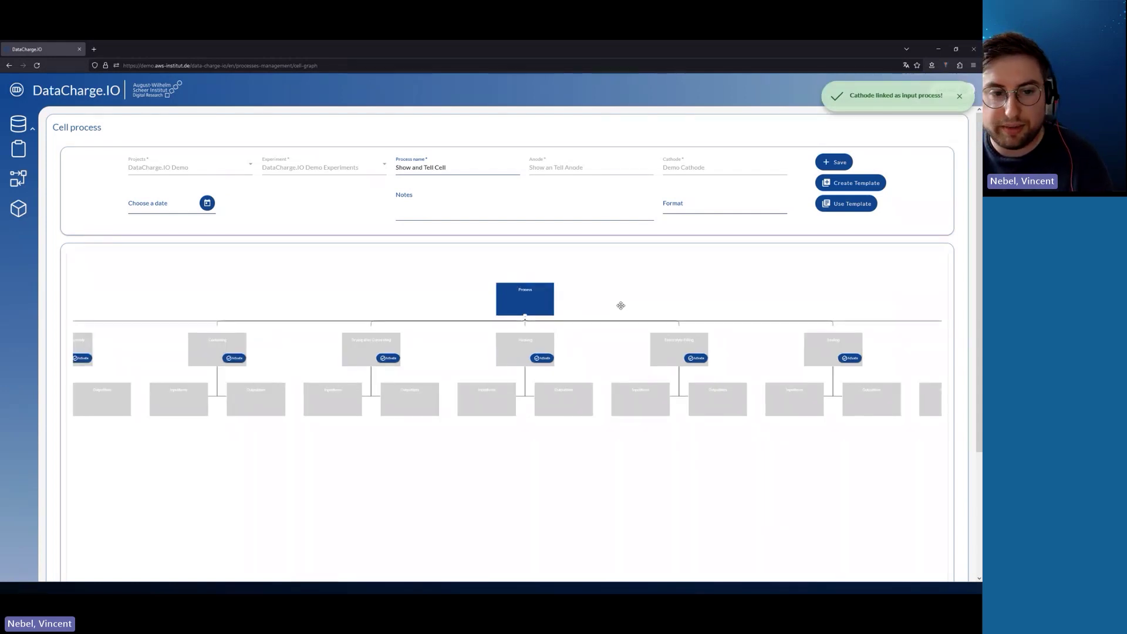
left_click_drag(600, 322, 701, 318)
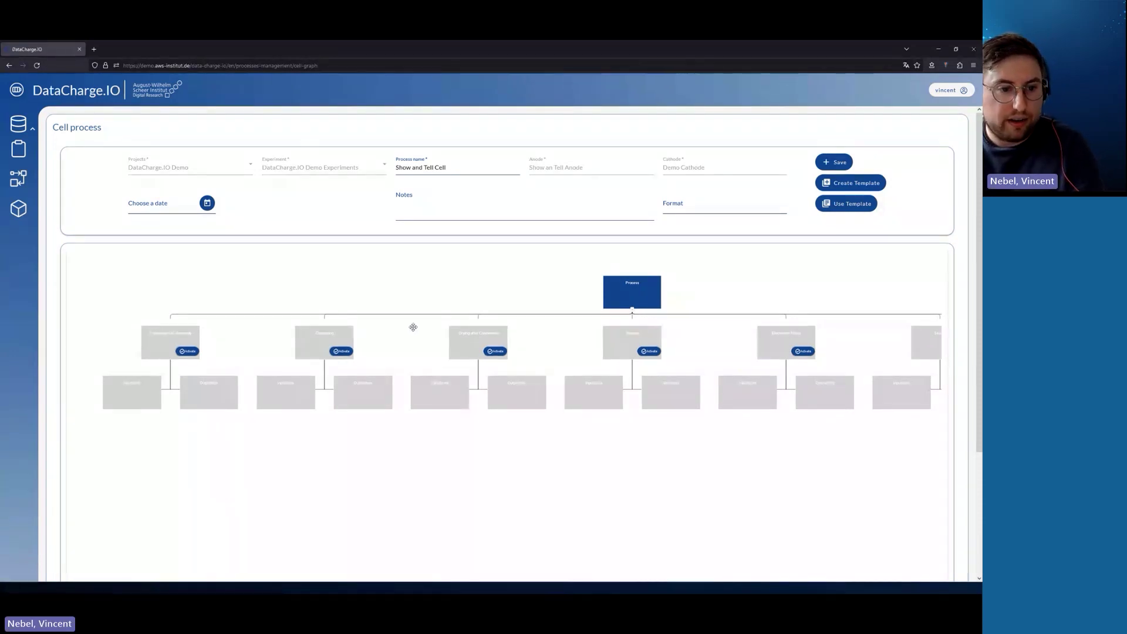
left_click_drag(754, 303, 676, 304)
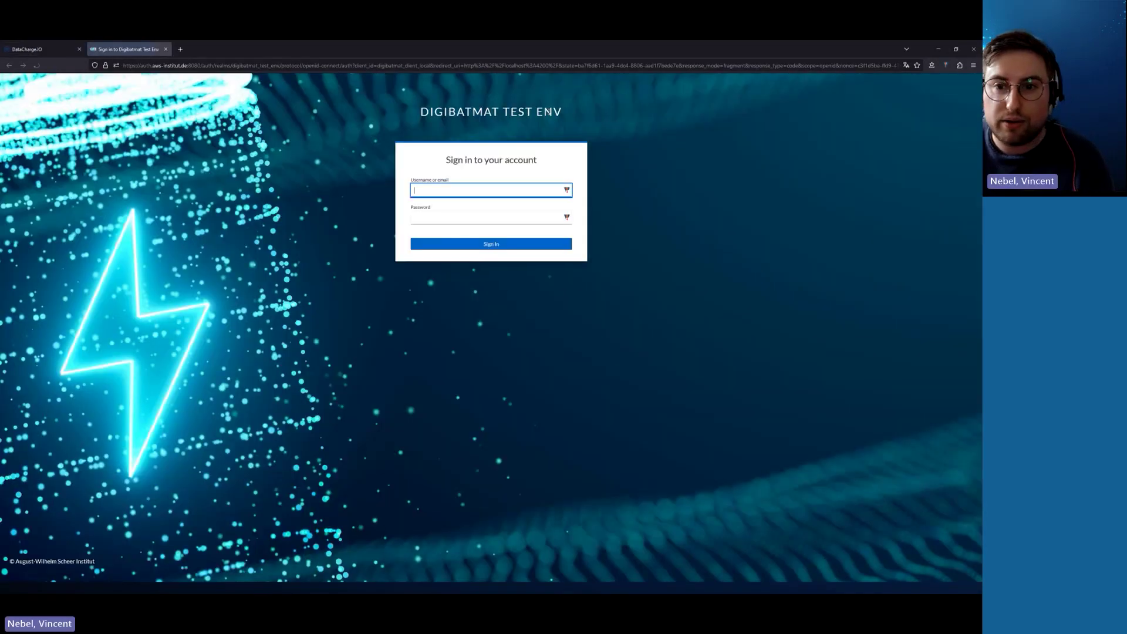
Step: Sign in to DigiBatMat with the saved account and open the Pipeline-Editor
left_click(491, 189)
left_click(481, 213)
left_click(490, 243)
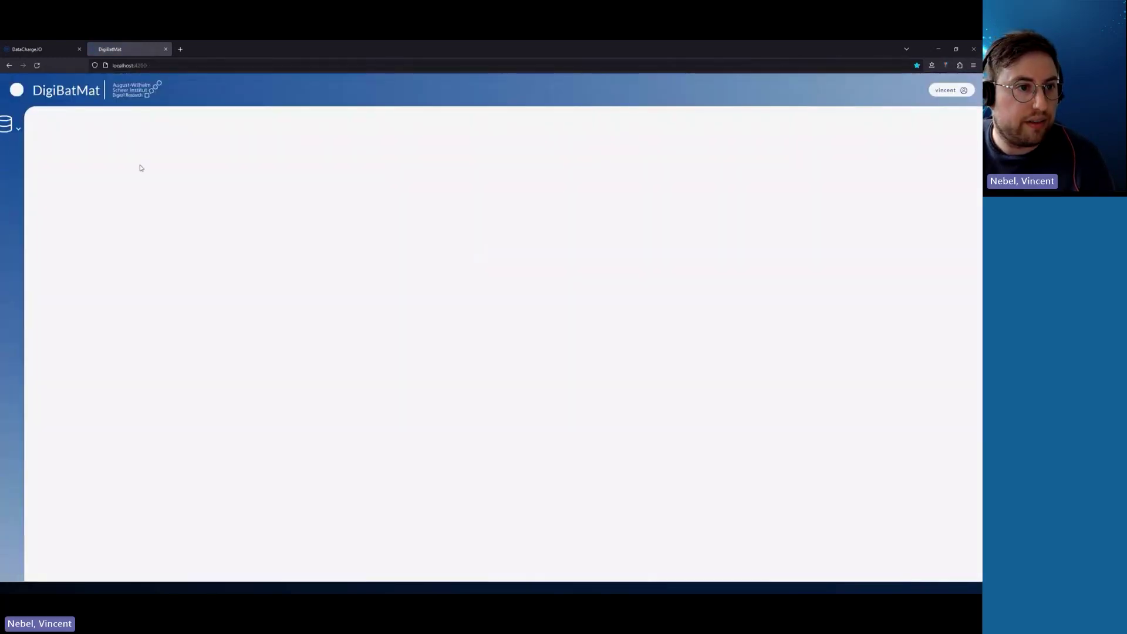
left_click(28, 129)
left_click(18, 237)
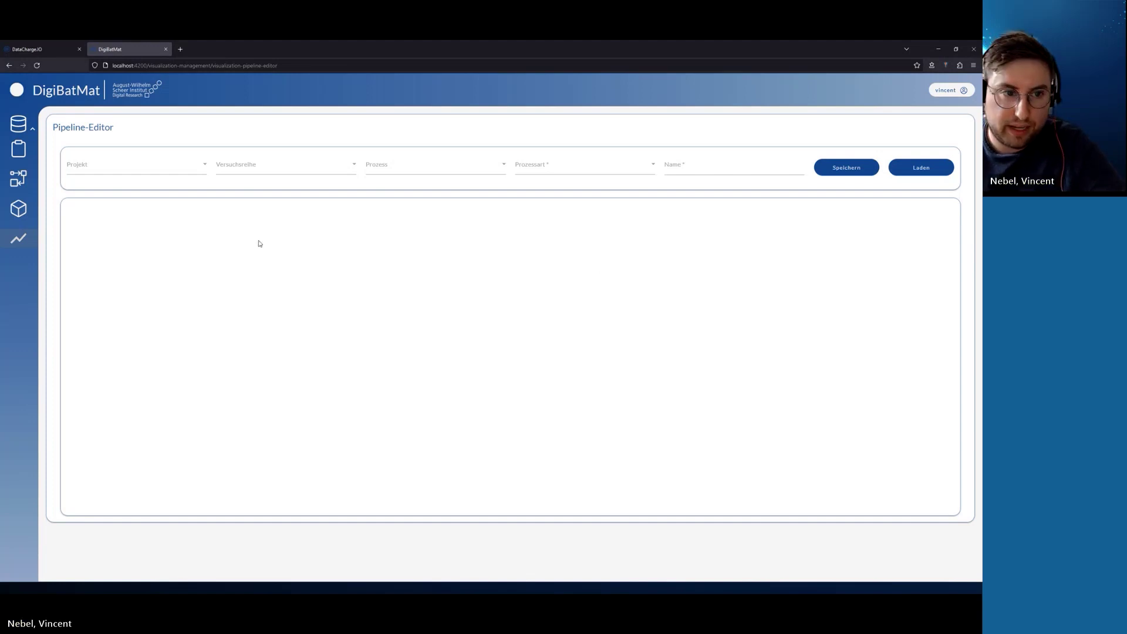
Step: Add two Input Nodes, a Processing Node and an Output Node to the canvas
right_click(205, 238)
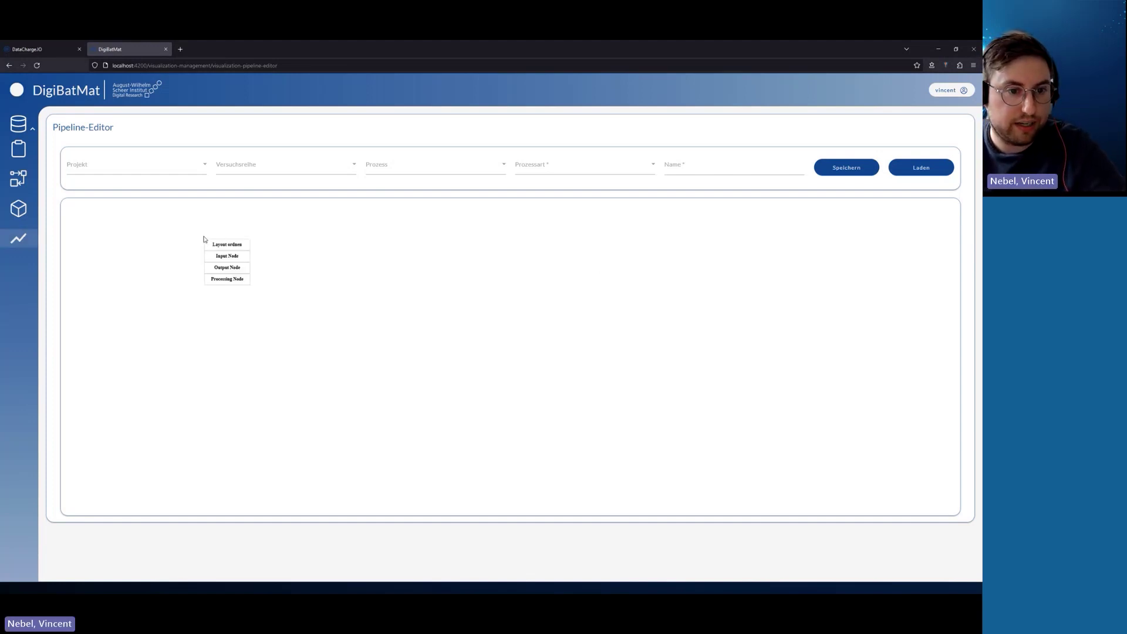
left_click(226, 256)
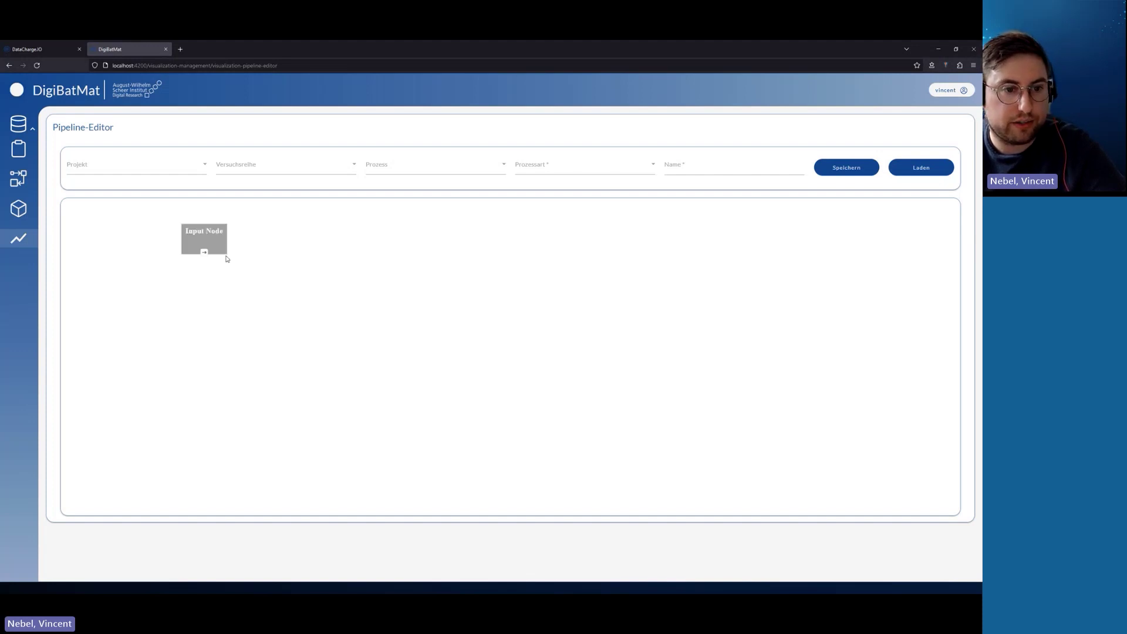
right_click(308, 234)
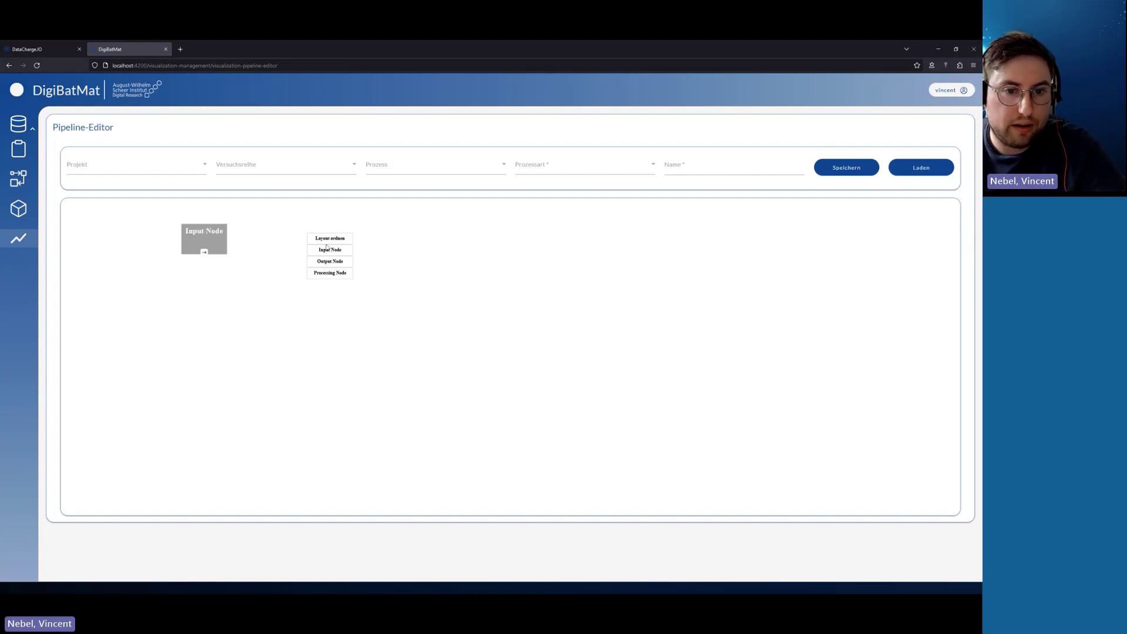
left_click(330, 251)
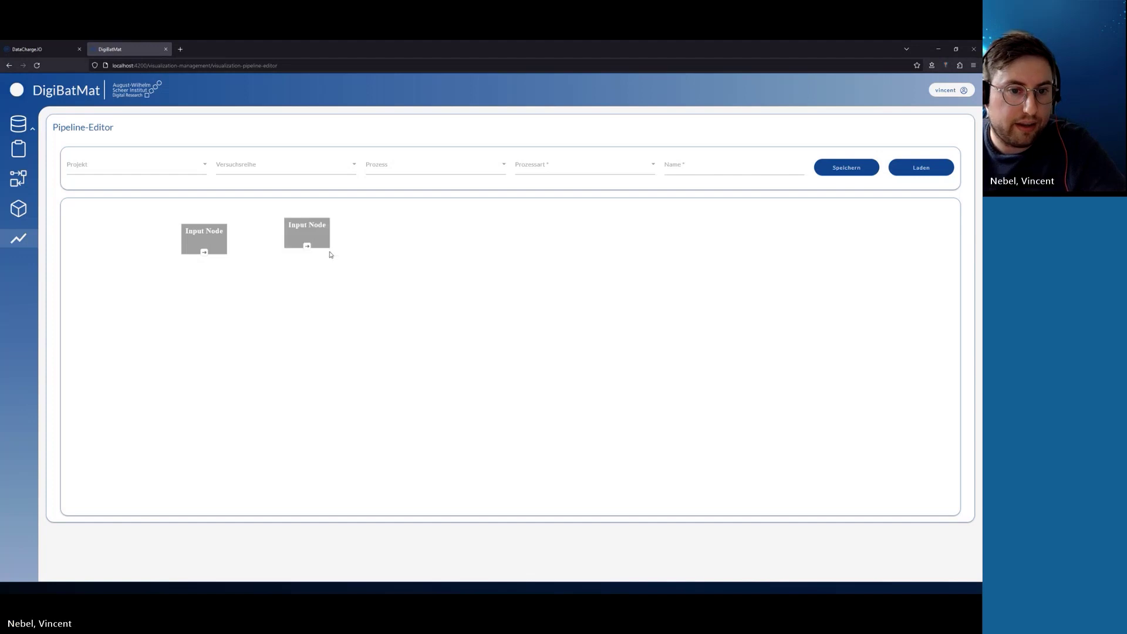
right_click(253, 293)
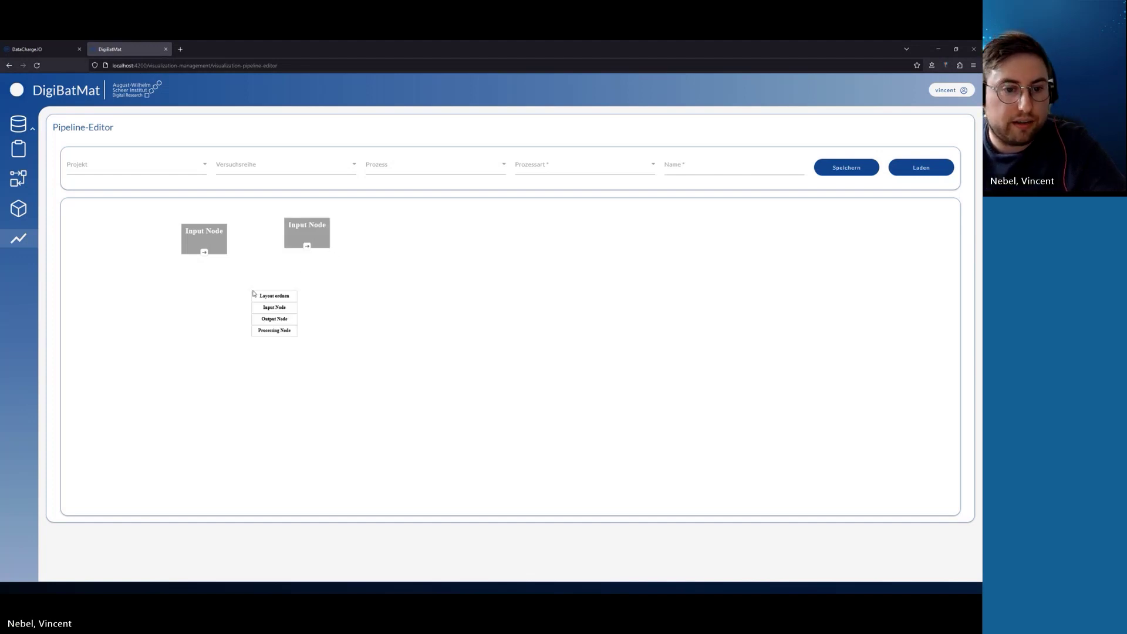
left_click(277, 332)
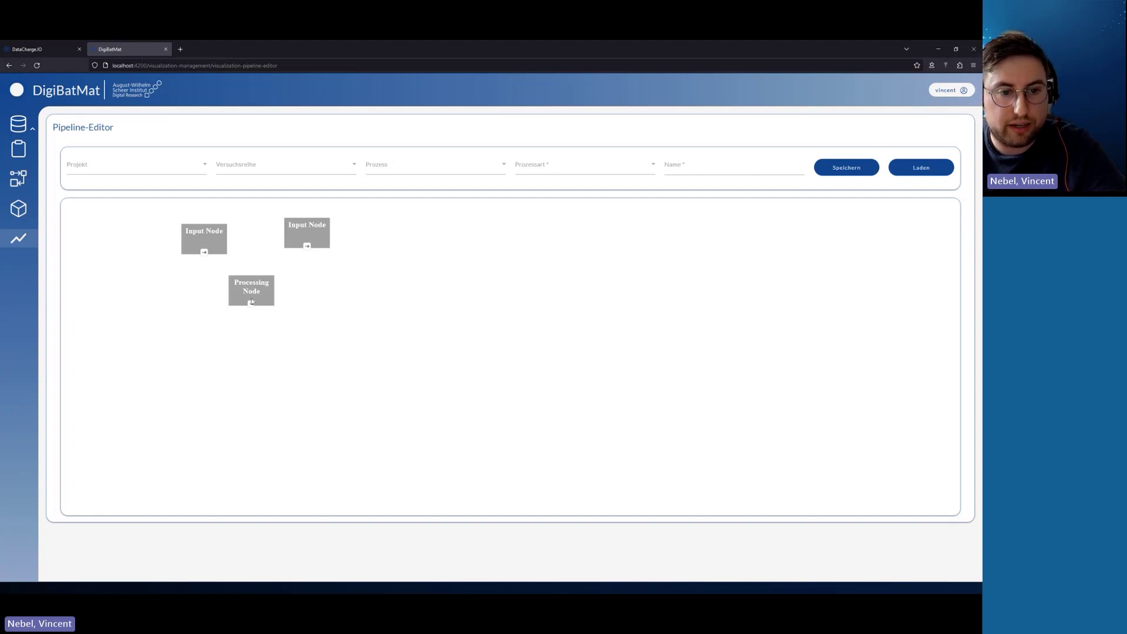
right_click(314, 351)
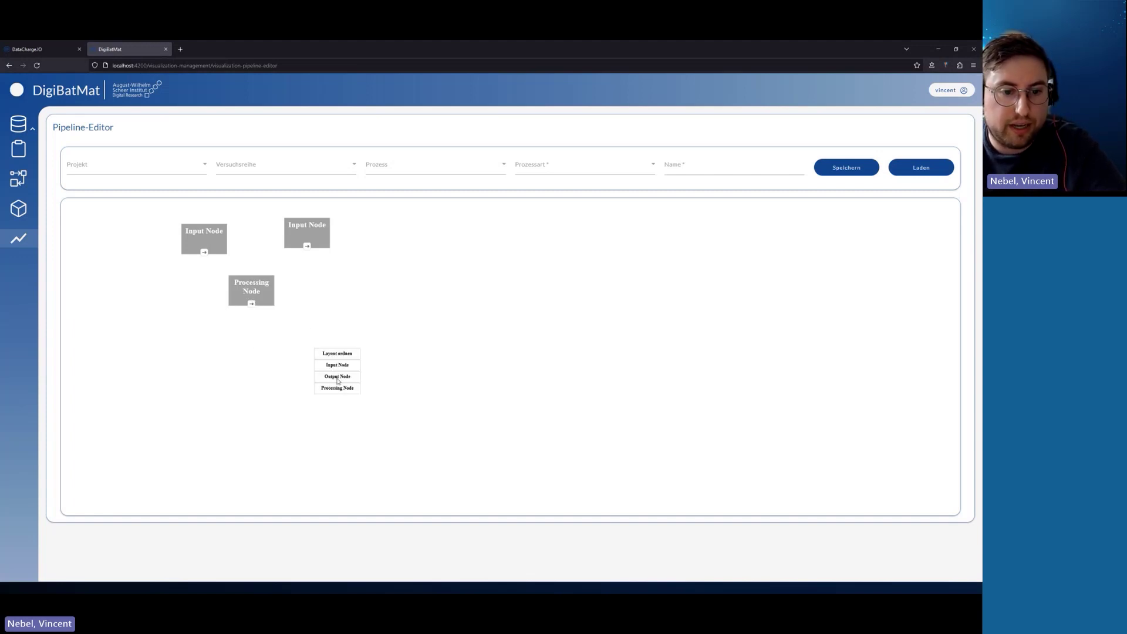
left_click(338, 378)
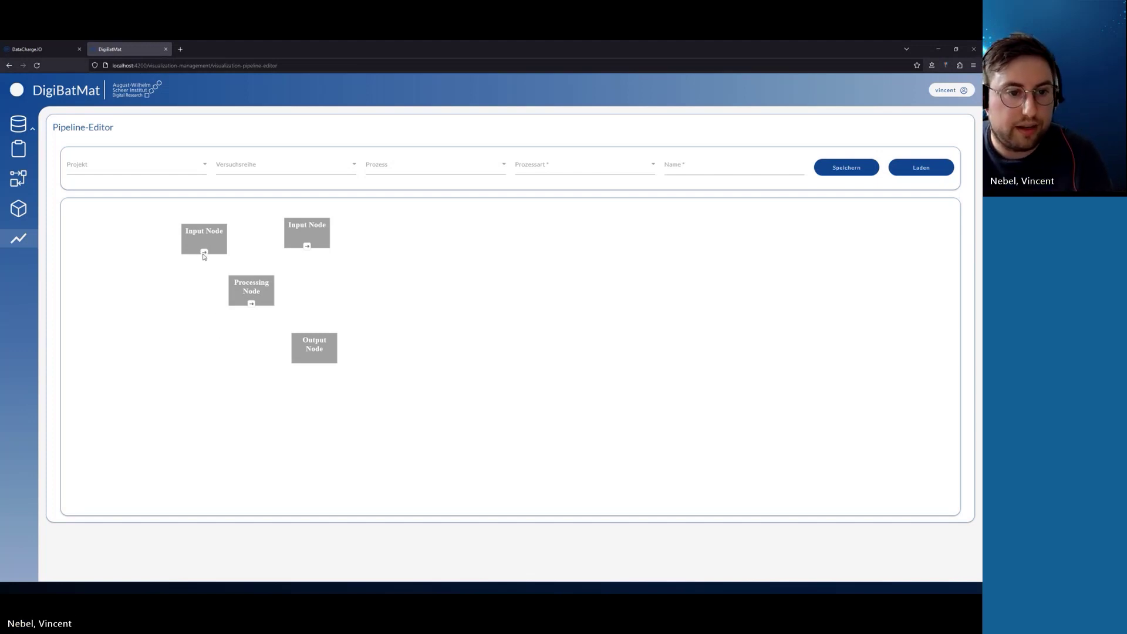
Step: Connect both inputs to the Processing Node; make the left one a Property Input in DigiBatMat Demo
left_click_drag(204, 252, 237, 281)
left_click_drag(305, 250, 297, 339)
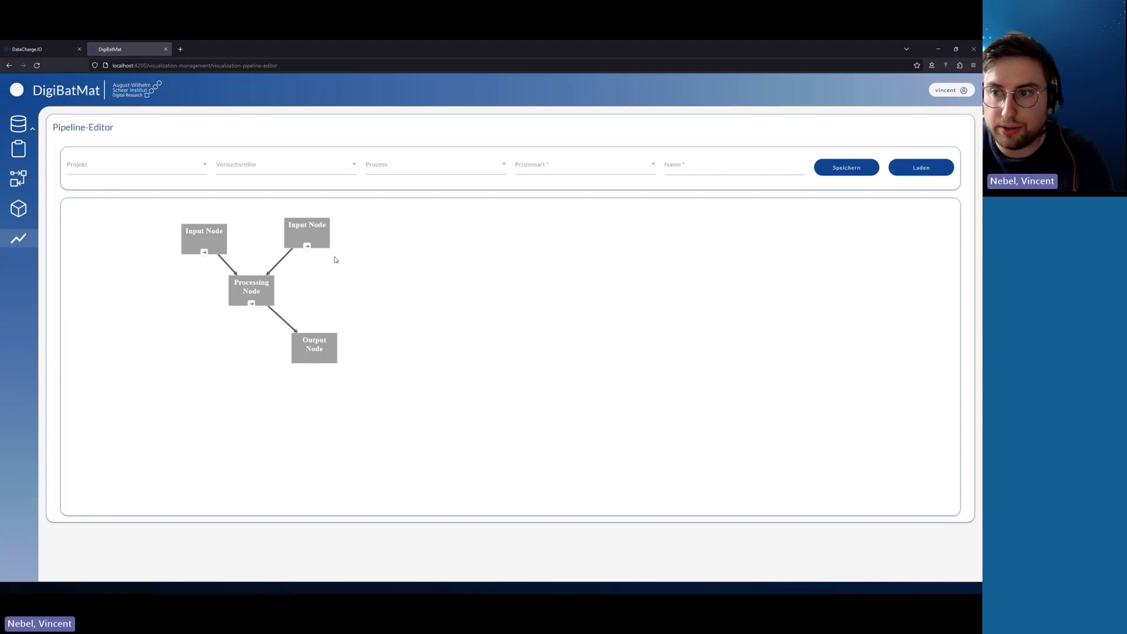
double_click(210, 238)
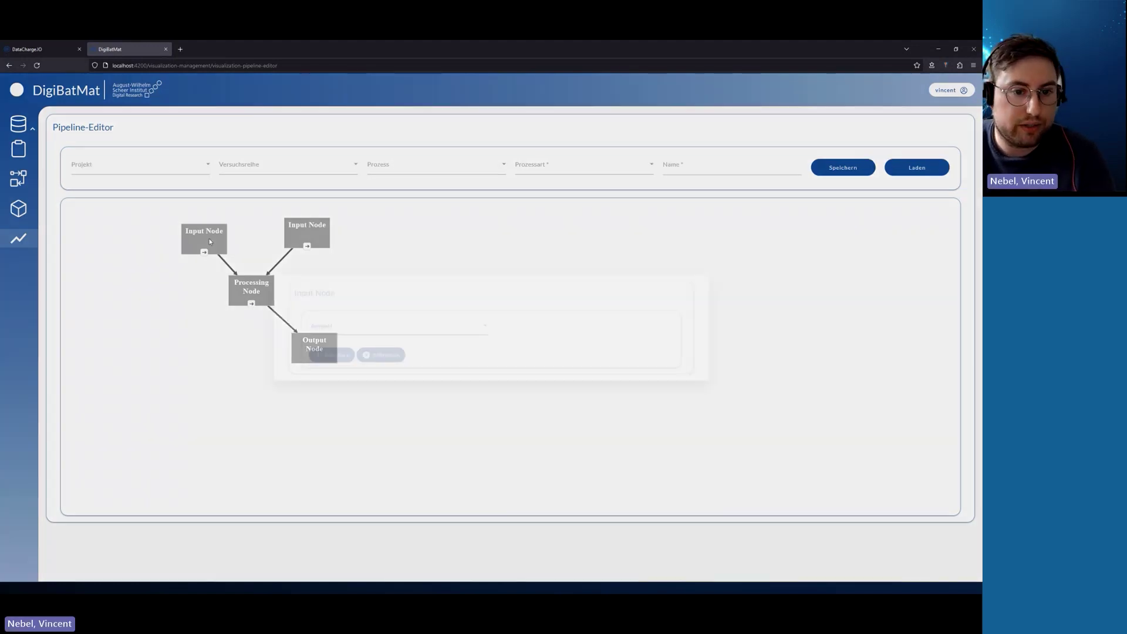
left_click(367, 329)
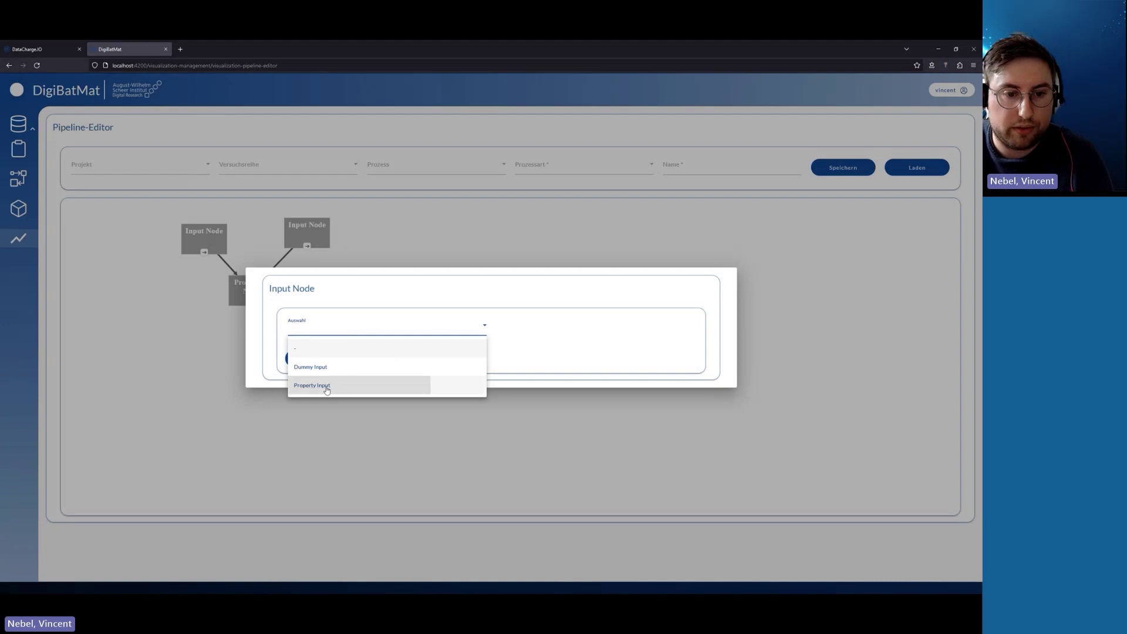
left_click(327, 387)
left_click(334, 331)
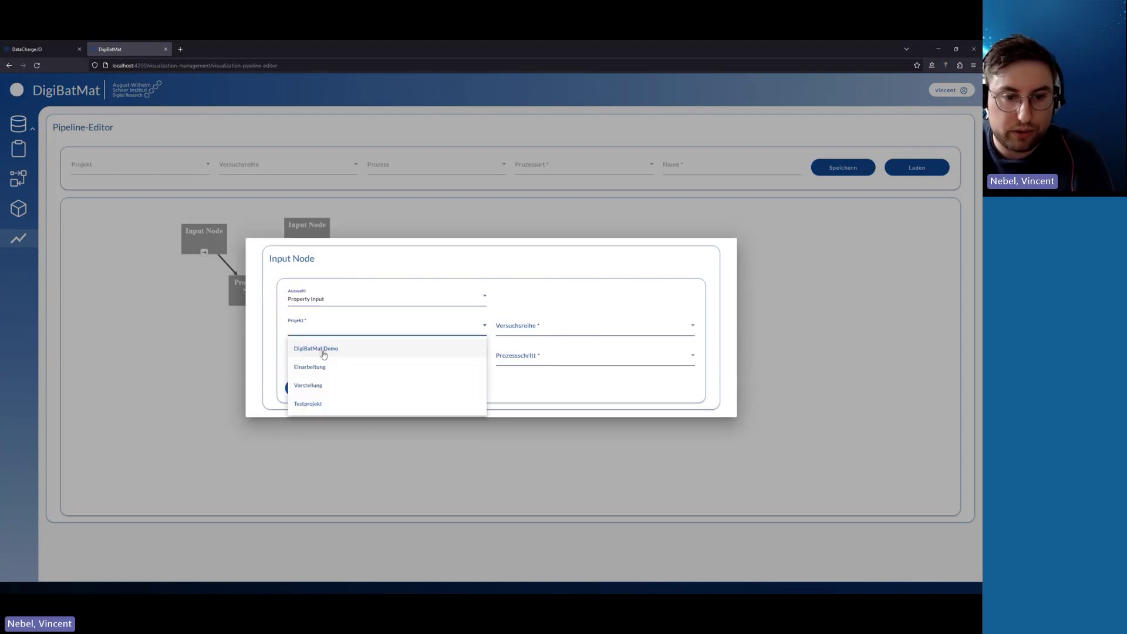
left_click(323, 350)
Step: Select the Demo Experiments series, process CC_C1b_Li_HC and its Formation step
left_click(513, 330)
left_click(518, 353)
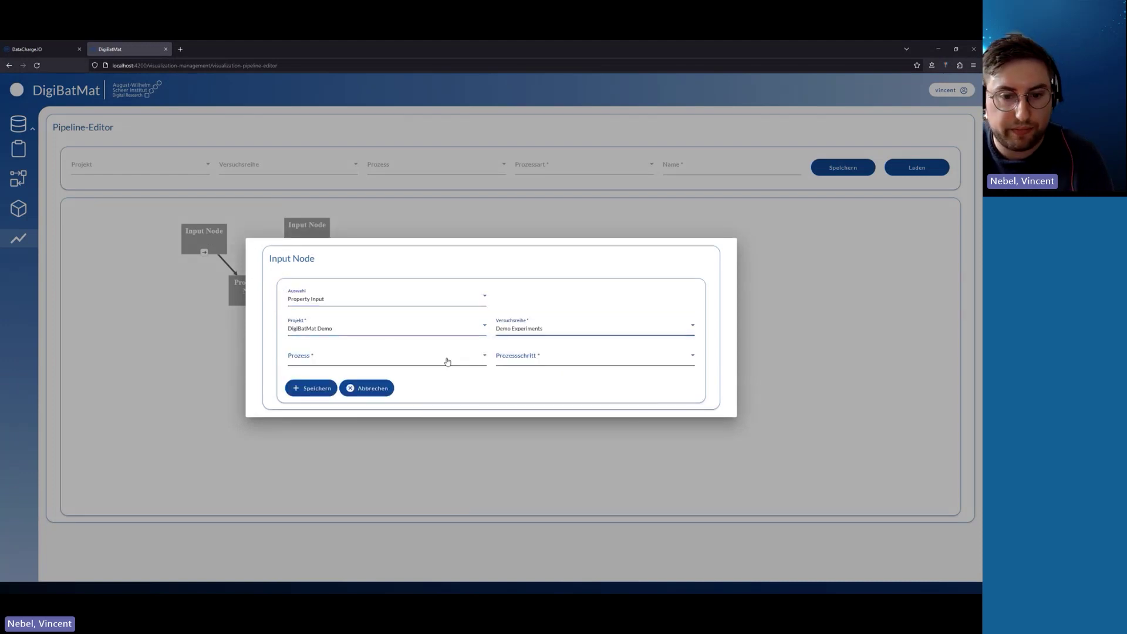
left_click(443, 359)
scroll(367, 399, "down", 2)
scroll(367, 399, "down", 3)
left_click(356, 398)
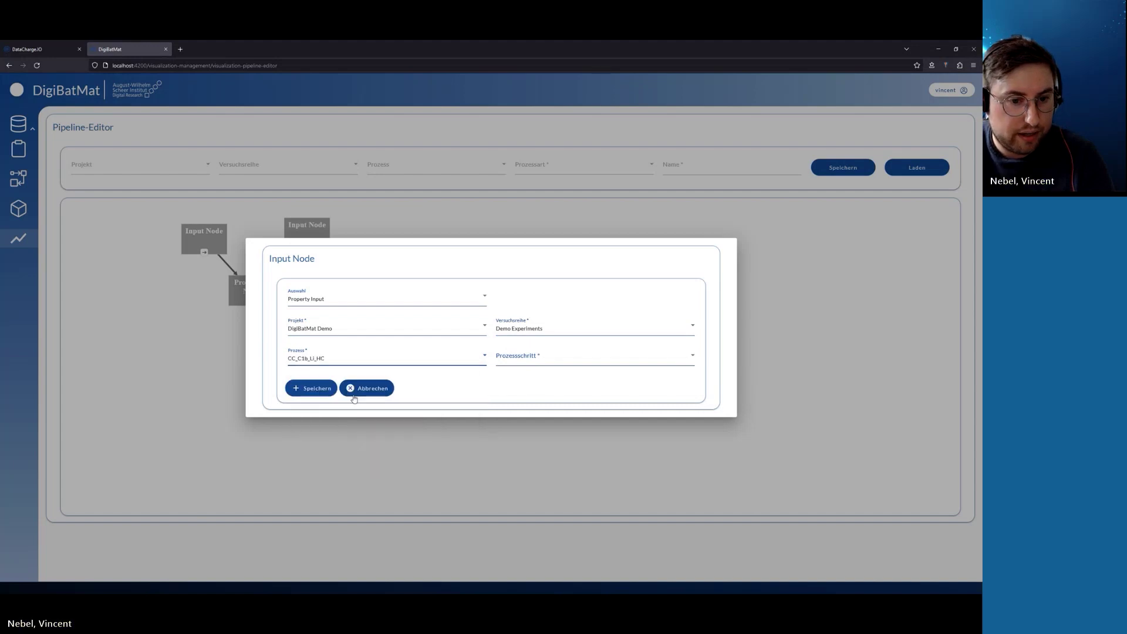
left_click(546, 361)
scroll(536, 402, "down", 2)
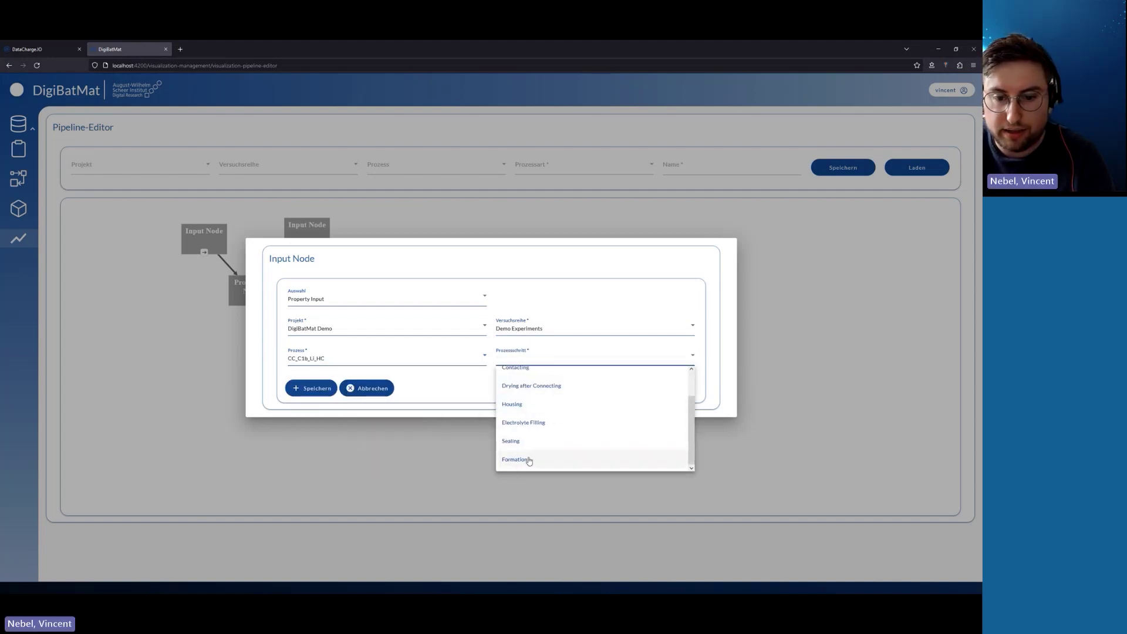
left_click(525, 458)
Step: Choose the Active Cell item with Electrochemistry Rate Test method and save the input node
left_click(428, 375)
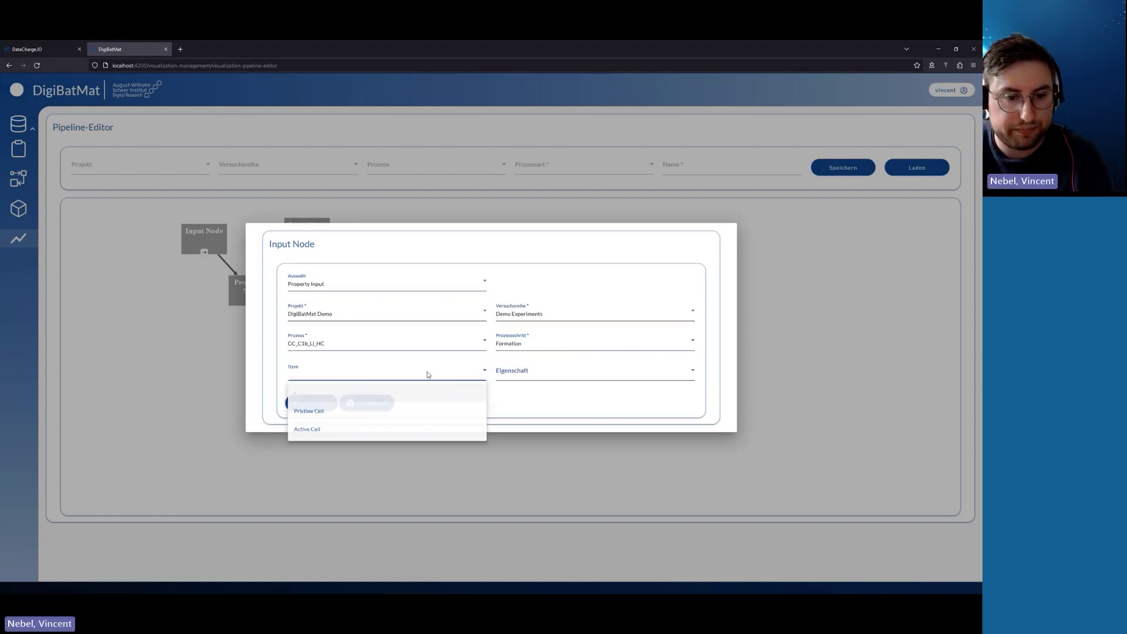
left_click(322, 432)
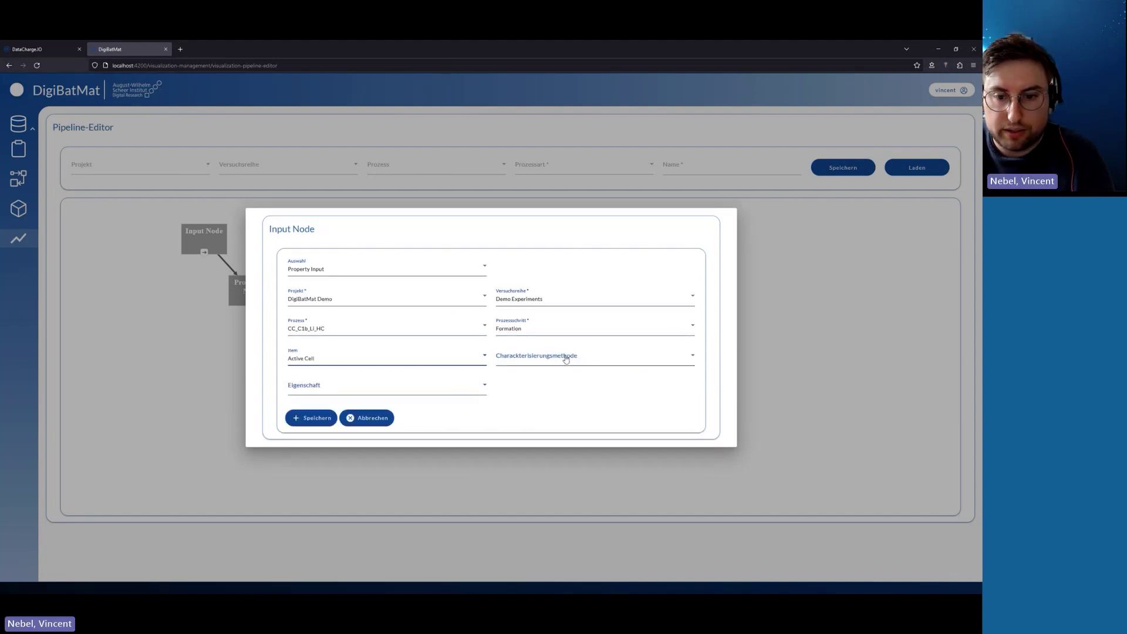
left_click(562, 358)
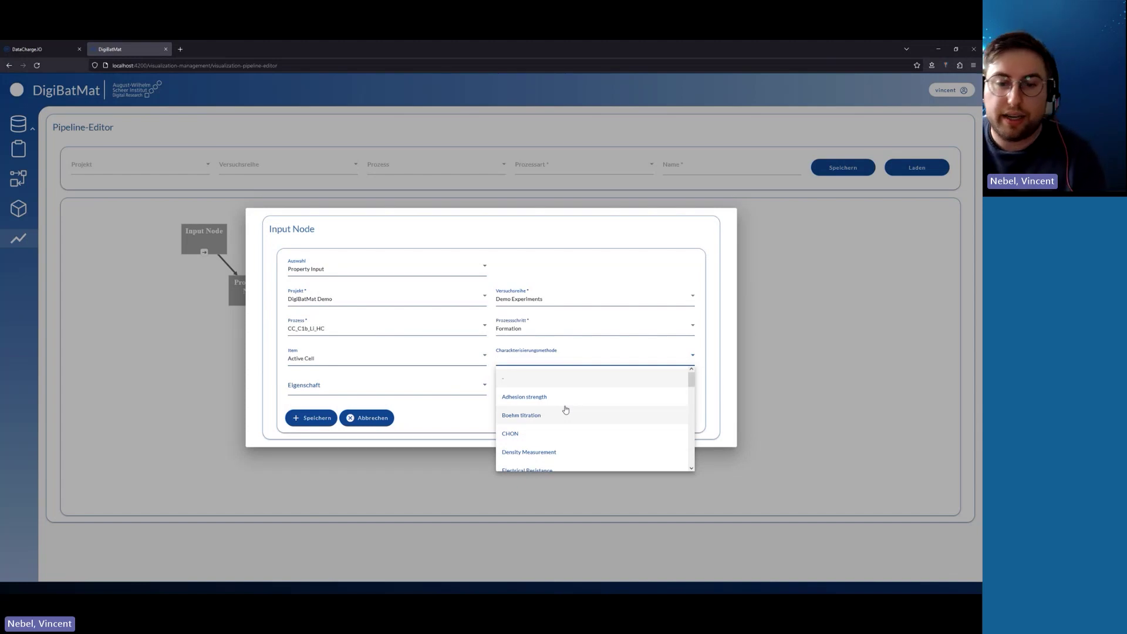
scroll(578, 404, "down", 3)
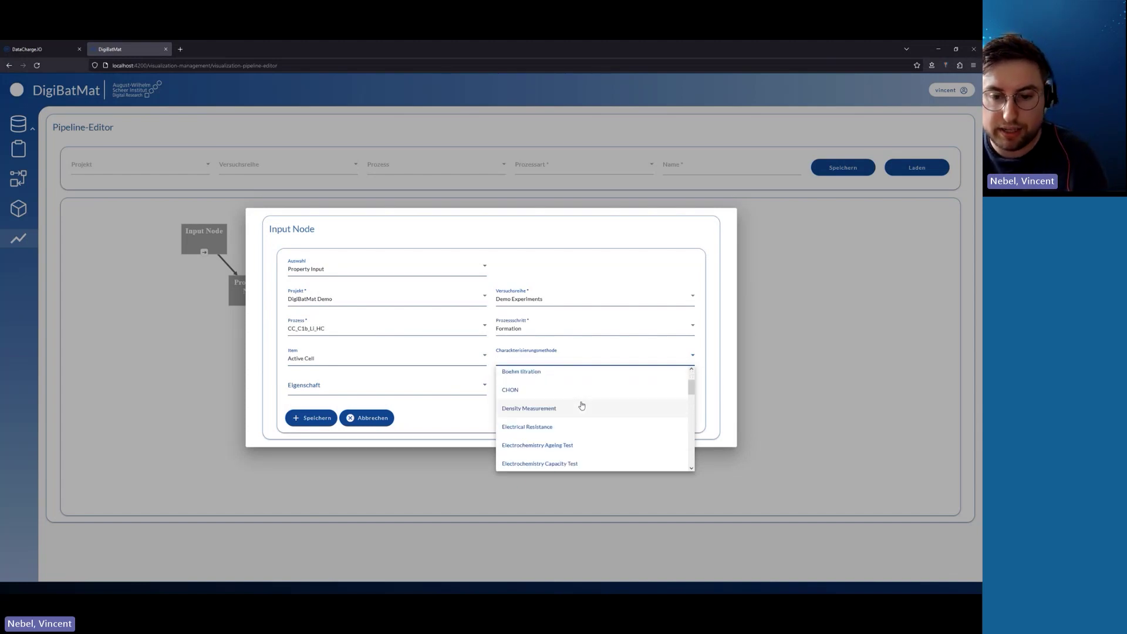
scroll(583, 404, "down", 3)
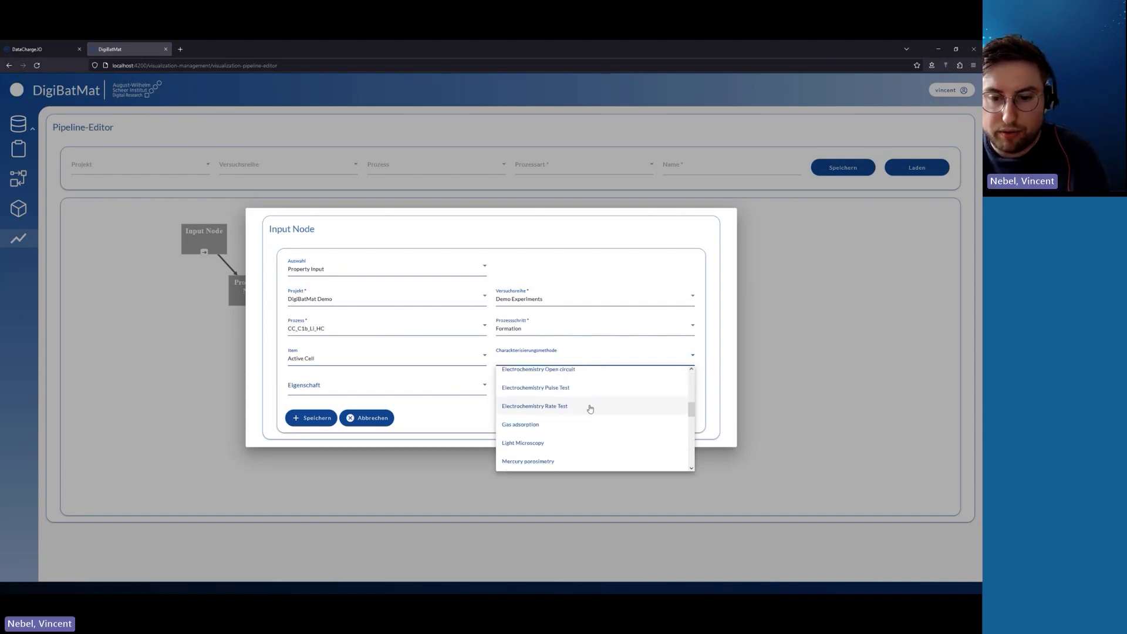
left_click(587, 407)
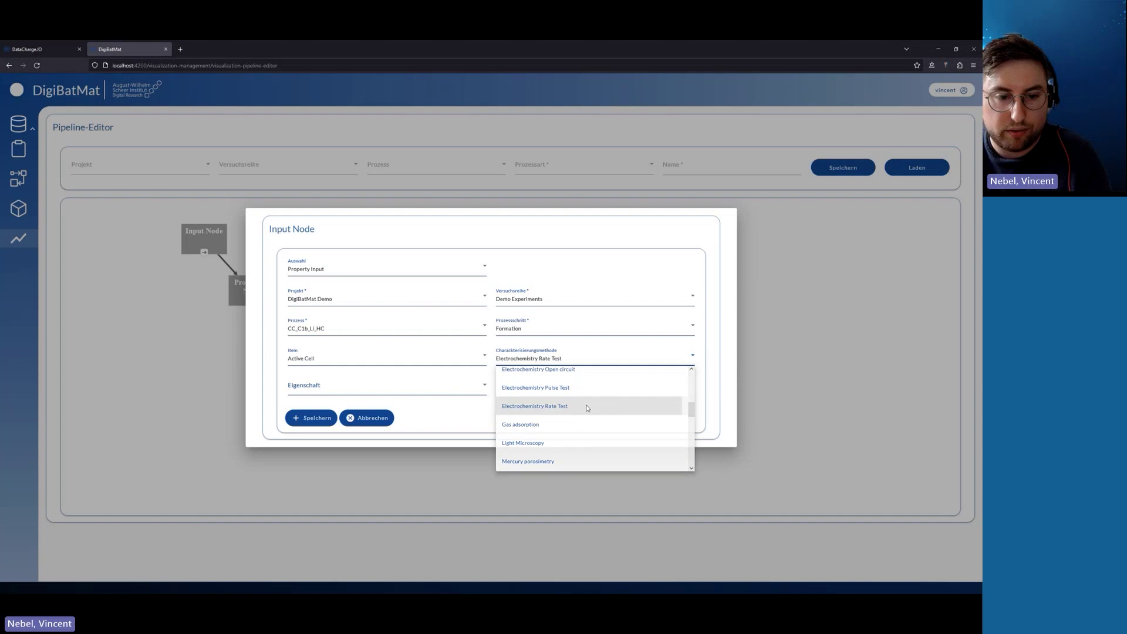
left_click(317, 418)
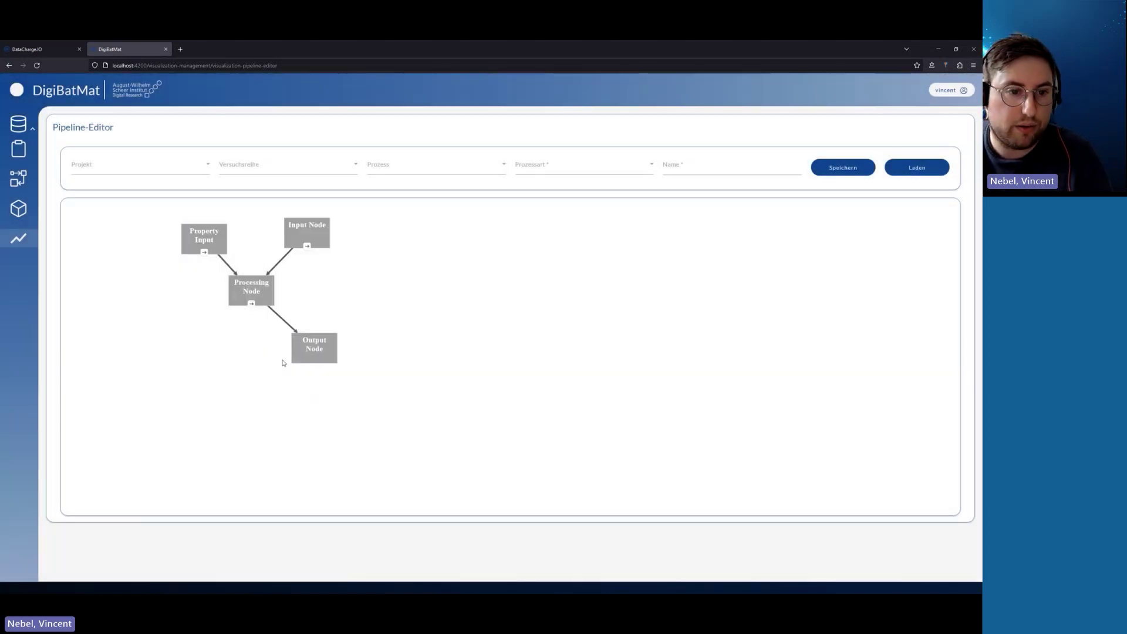
Step: Make the right input node a Property Input for DigiBatMat Demo, Demo Experiments series
left_click(311, 235)
left_click(338, 327)
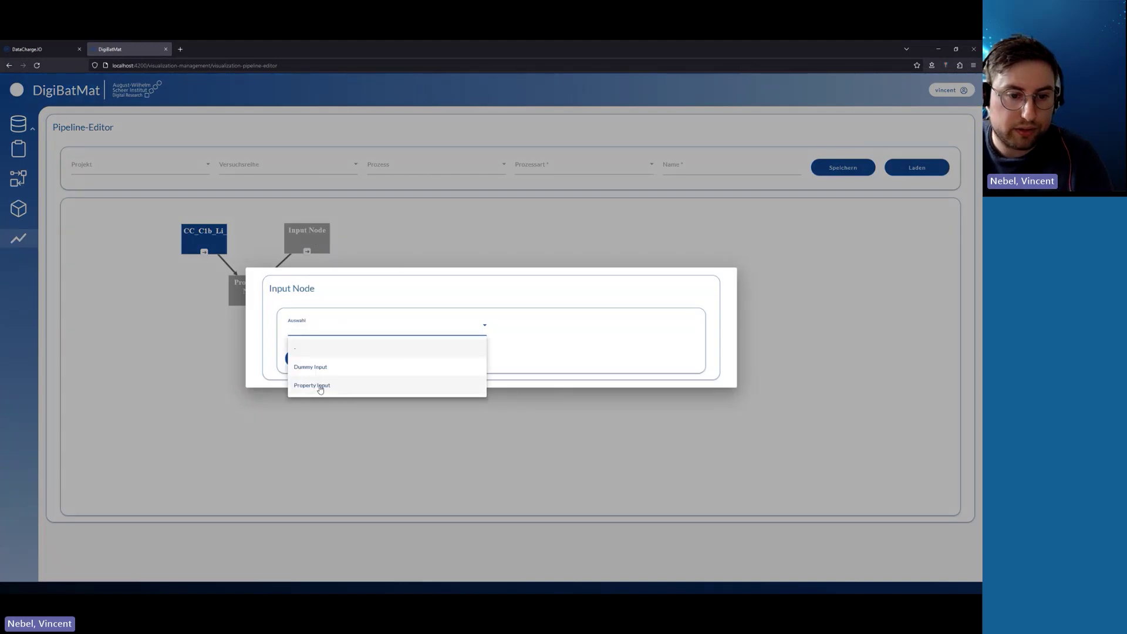
left_click(322, 385)
left_click(324, 327)
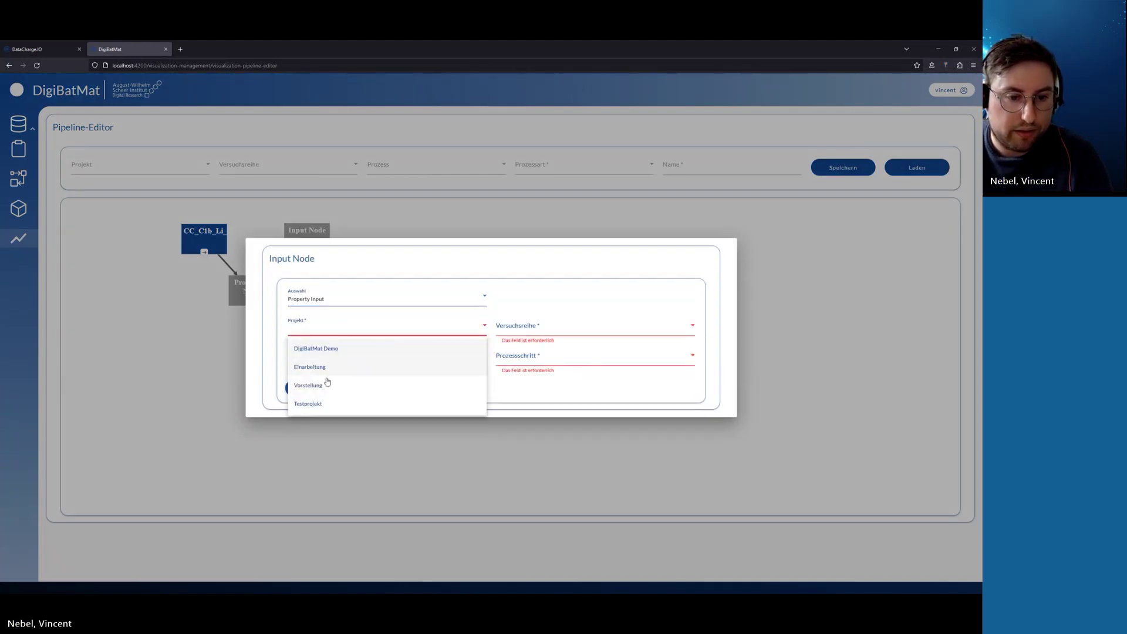
left_click(331, 349)
left_click(525, 327)
left_click(519, 352)
Step: Select process CC_C1b_Li_HC and its Formation step
left_click(452, 356)
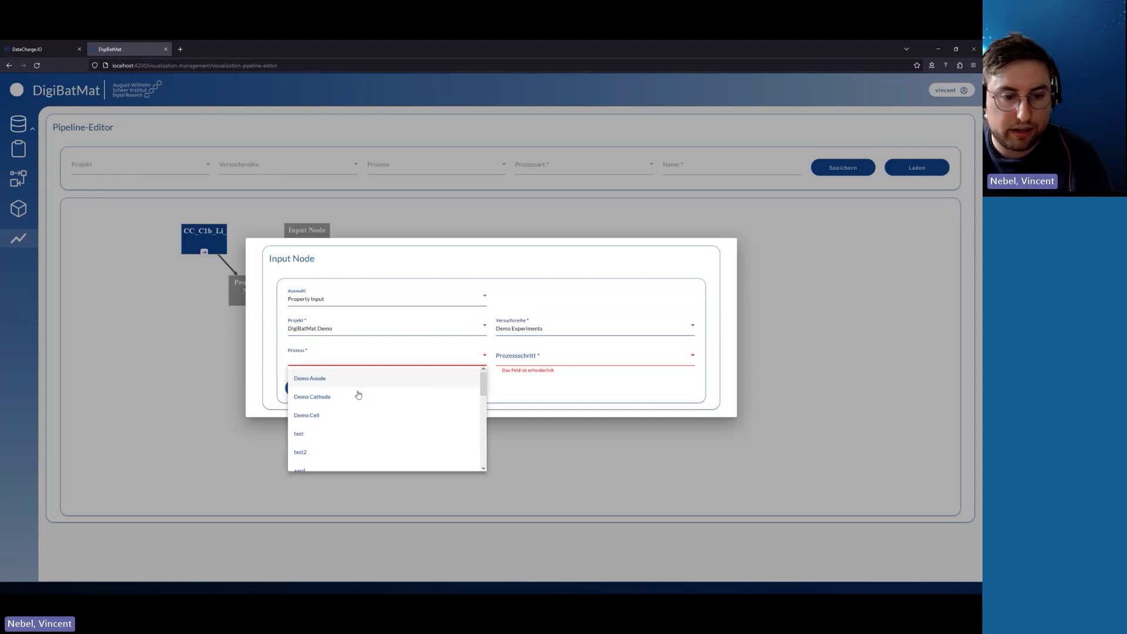
scroll(331, 411, "down", 5)
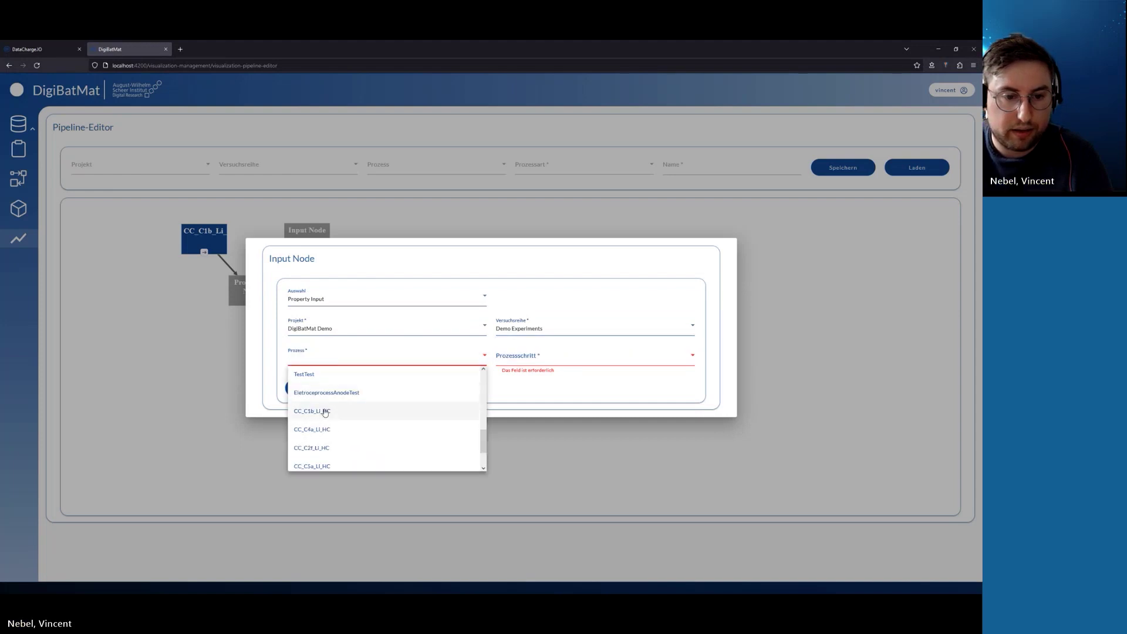
left_click(325, 407)
left_click(525, 362)
scroll(528, 446, "down", 3)
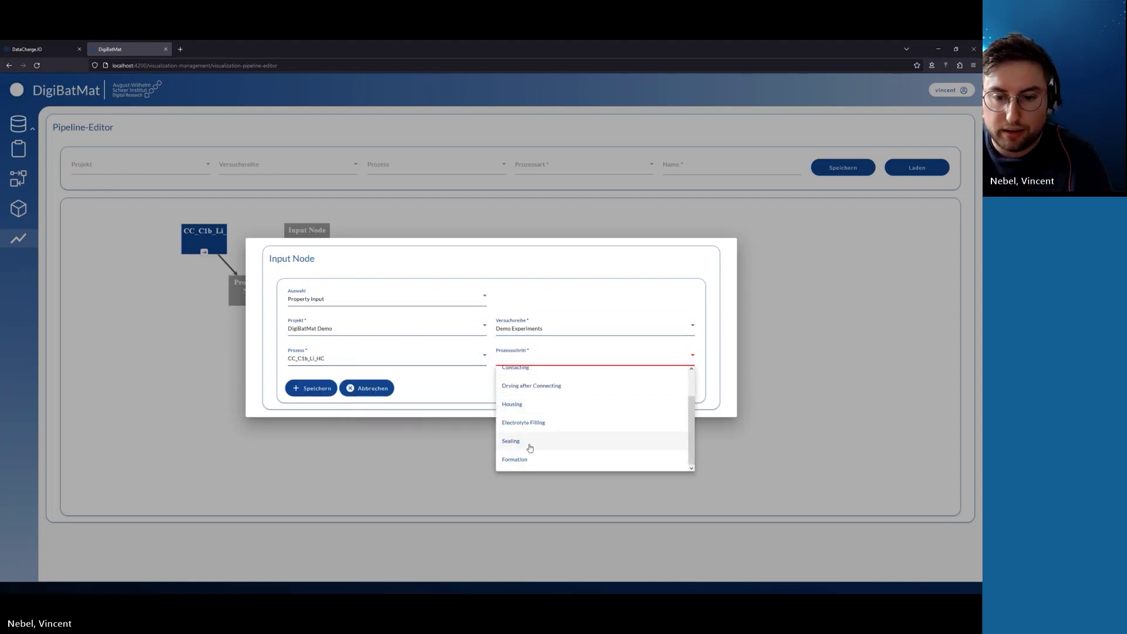
left_click(529, 459)
Step: Choose the Active Cell item with the Weighing method and save the node
left_click(413, 362)
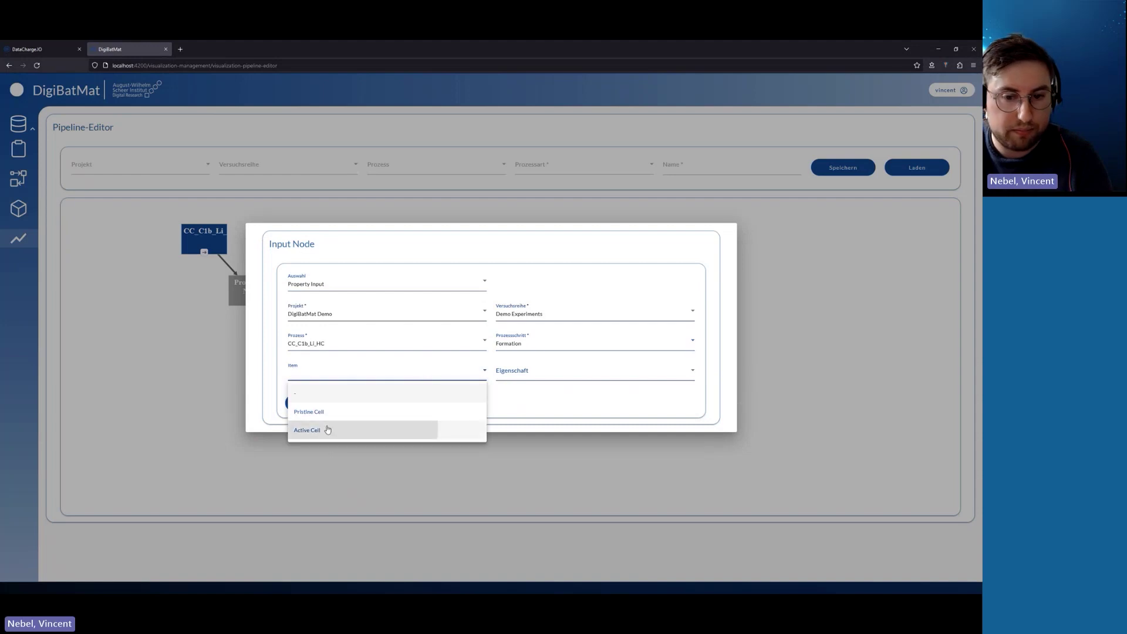
left_click(305, 428)
left_click(535, 363)
scroll(543, 431, "down", 5)
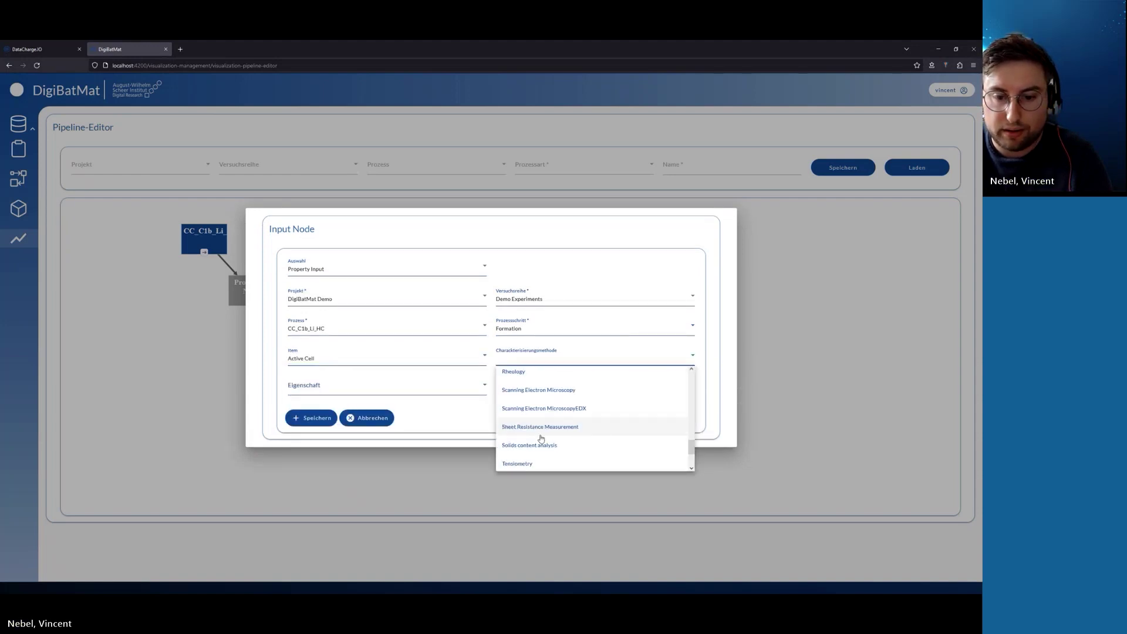
left_click(543, 438)
left_click(317, 417)
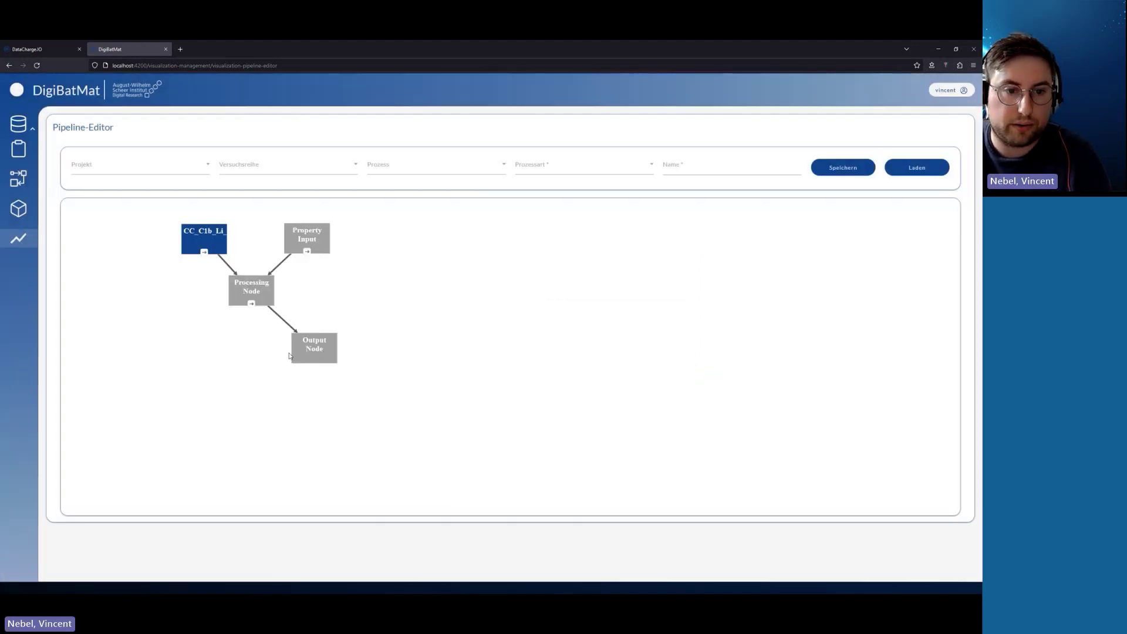
Step: Configure the Processing Node as Algebra x / y, with x Capacity_C-rate and y Weight, and save
left_click(252, 290)
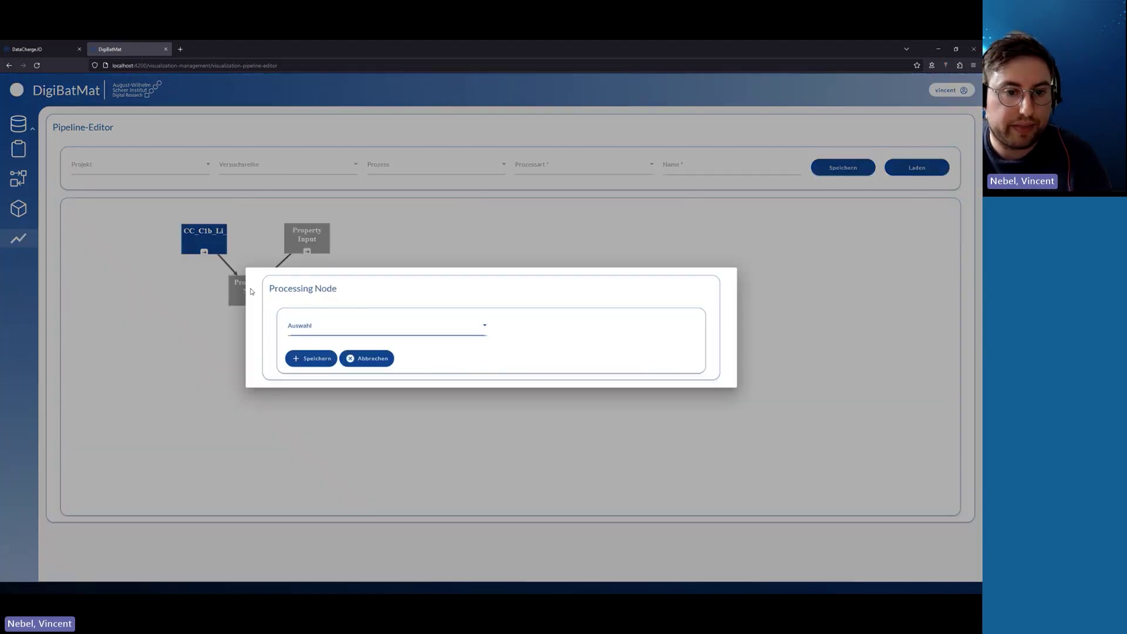
left_click(350, 336)
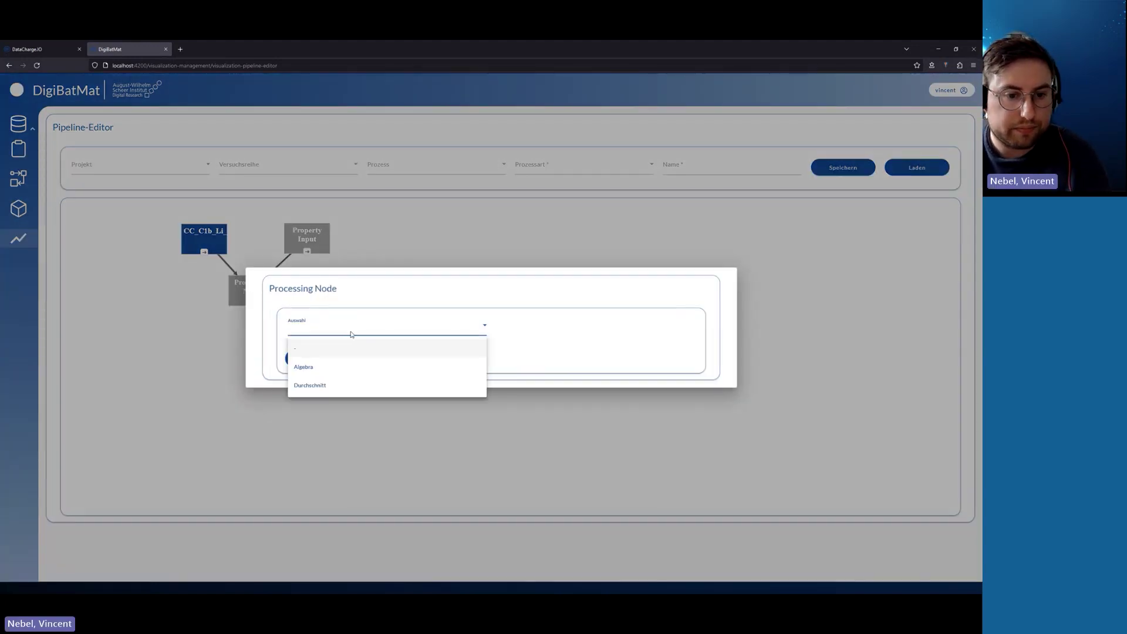
left_click(316, 370)
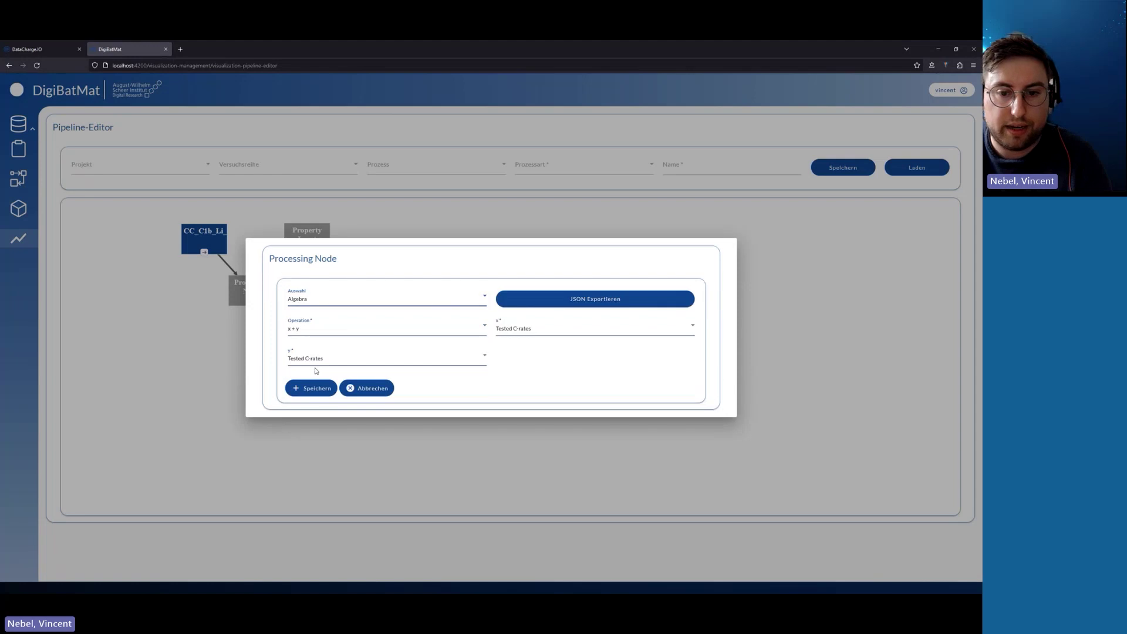
left_click(403, 332)
left_click(344, 403)
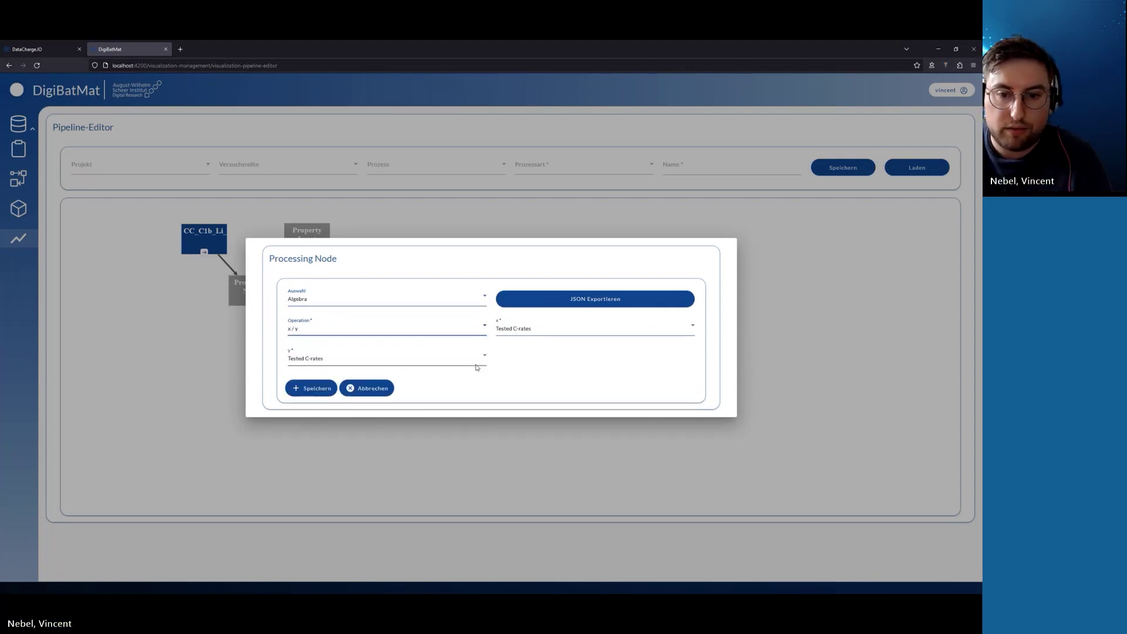
left_click(583, 328)
left_click(552, 368)
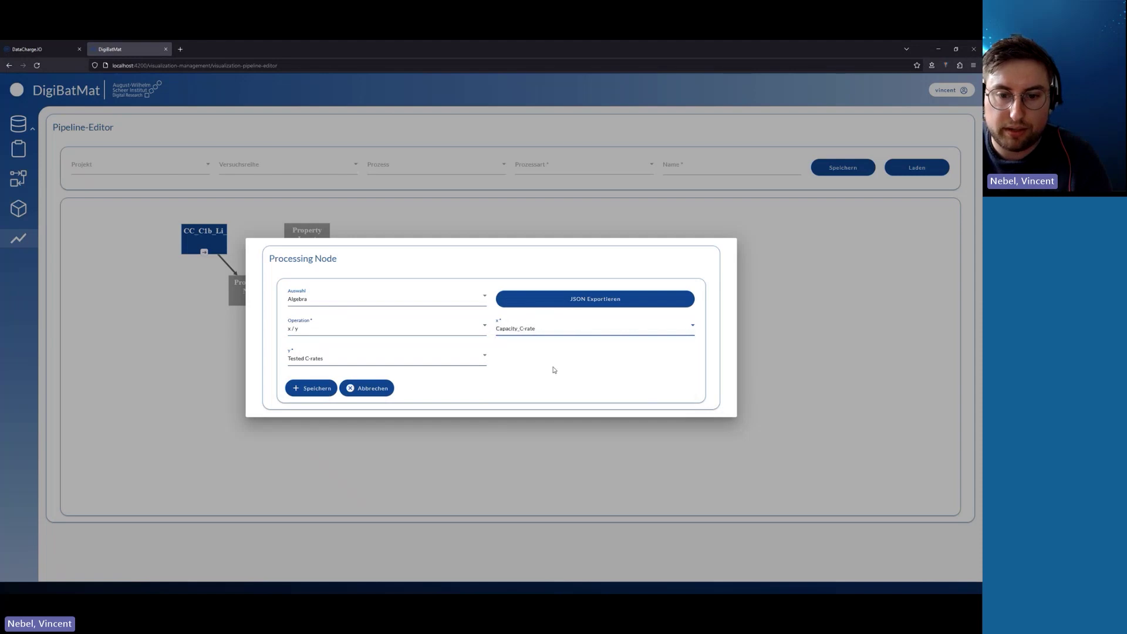
left_click(440, 359)
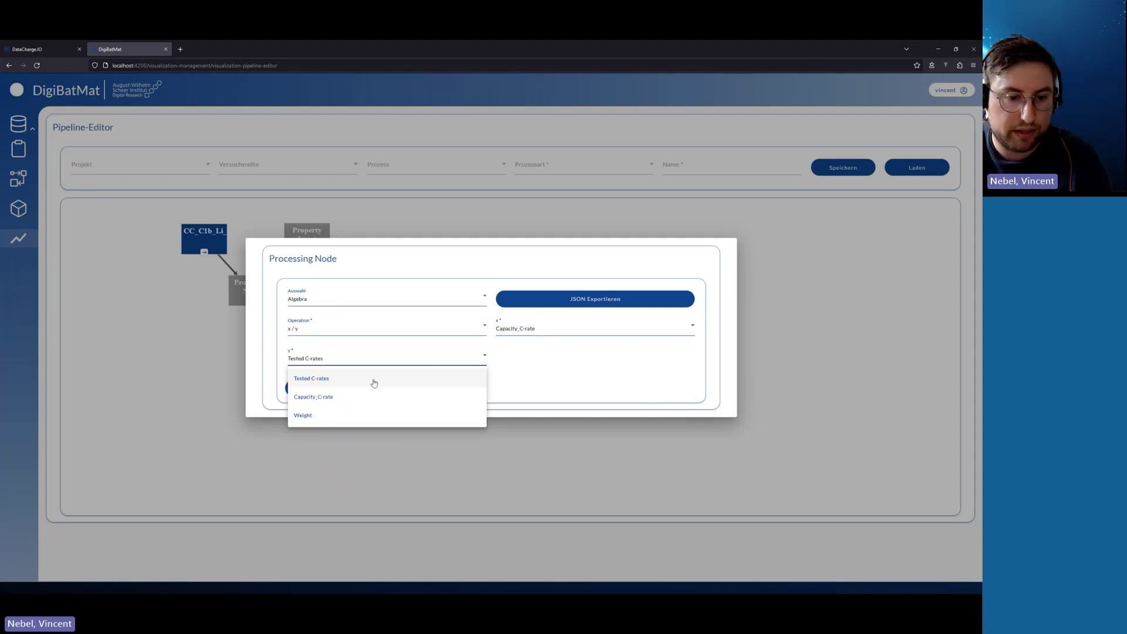
left_click(329, 416)
left_click(314, 387)
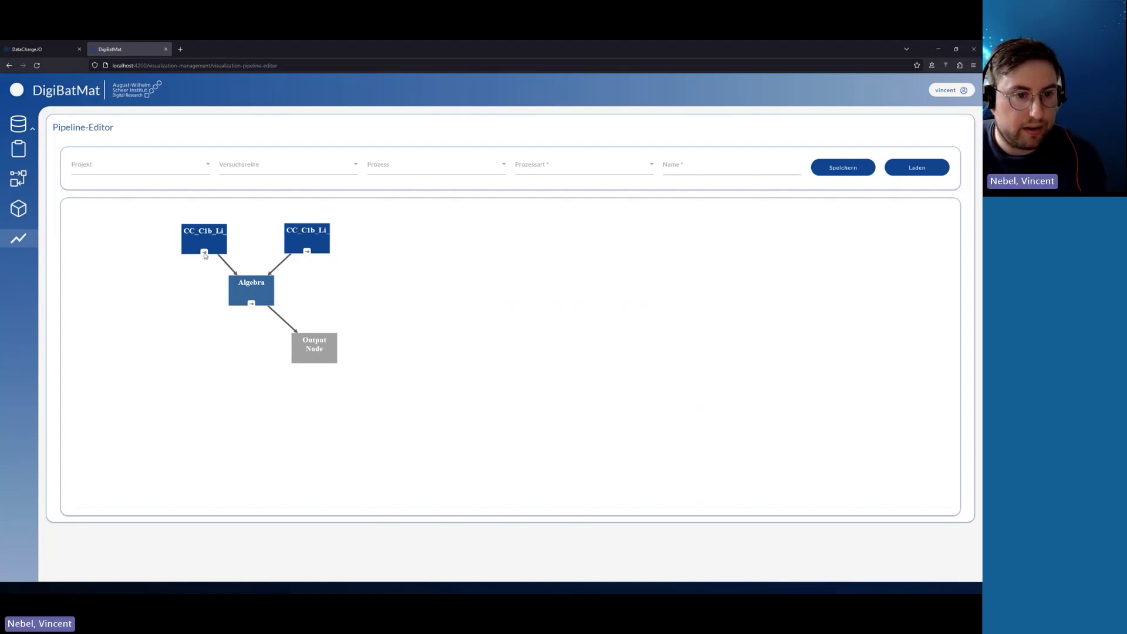
Step: Connect the left CC_C1b_Li node to the Output Node and set it to Liniendiagramm
mouse_move(204, 252)
left_mouse_down()
mouse_move(342, 310)
mouse_move(316, 350)
mouse_move(201, 358)
left_mouse_up()
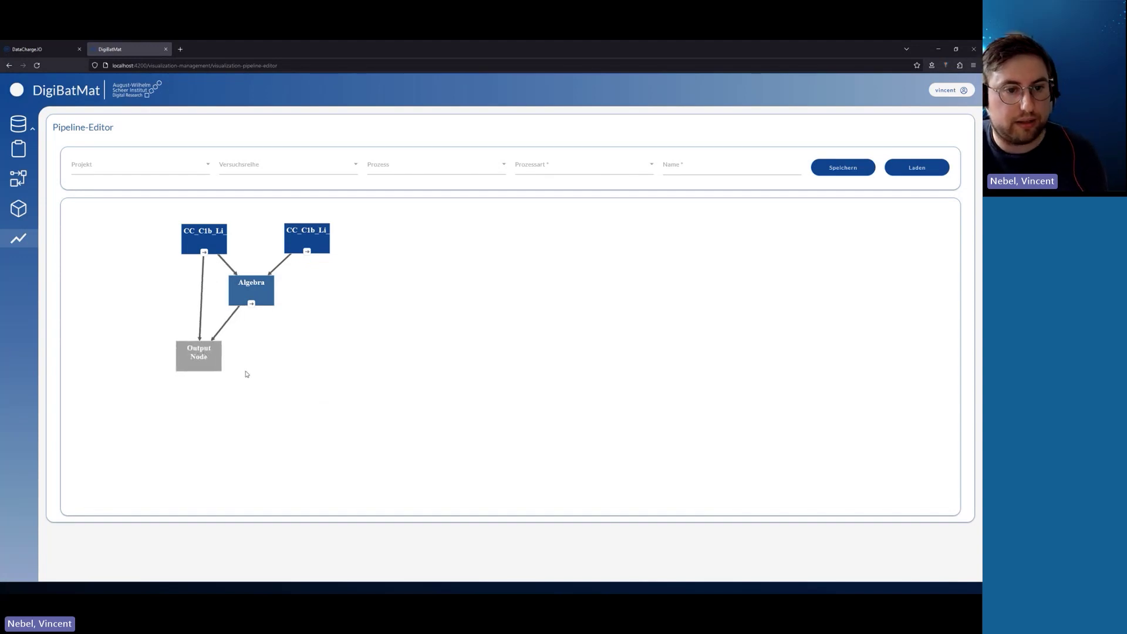
double_click(204, 359)
left_click(433, 327)
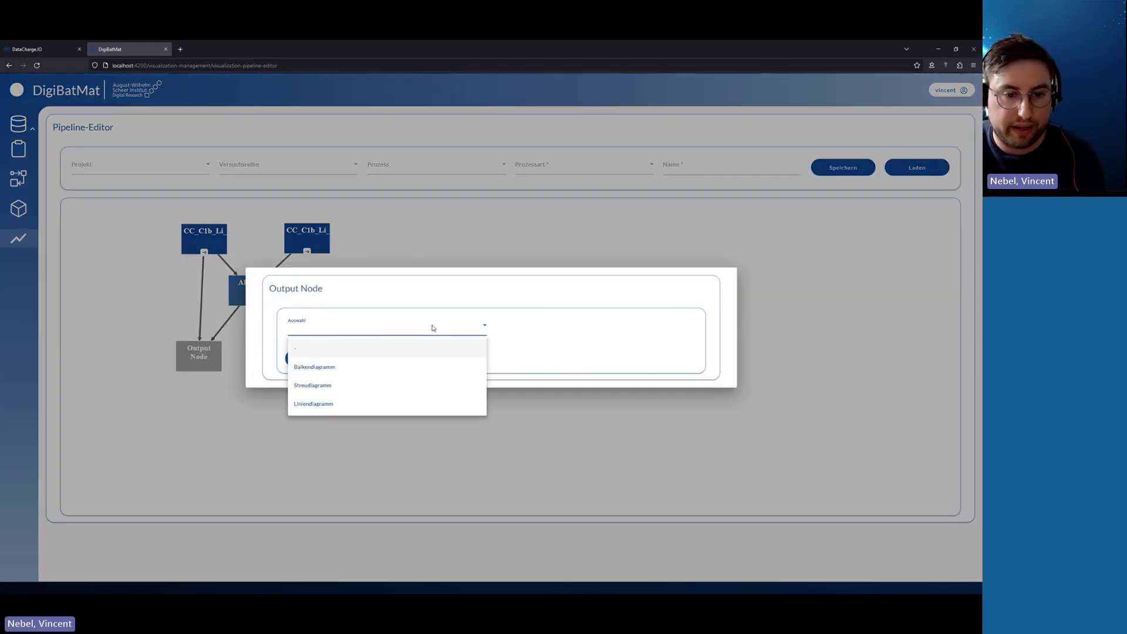
left_click(341, 405)
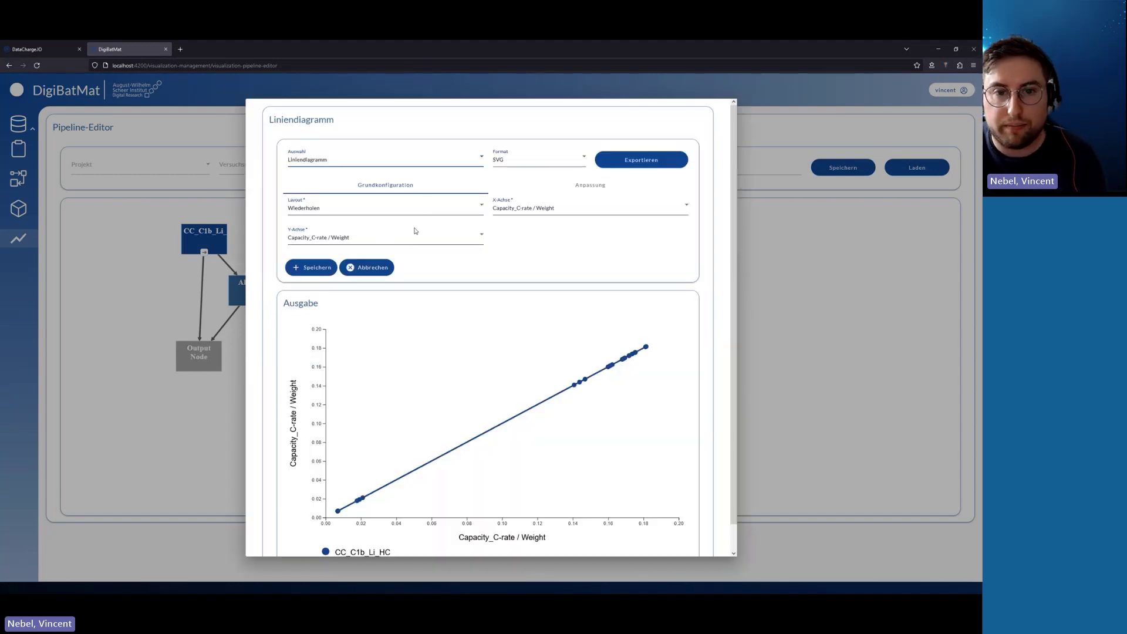
Step: Use the Fehlerbalken layout with Tested C-rates on the x-axis
left_click(427, 207)
left_click(359, 246)
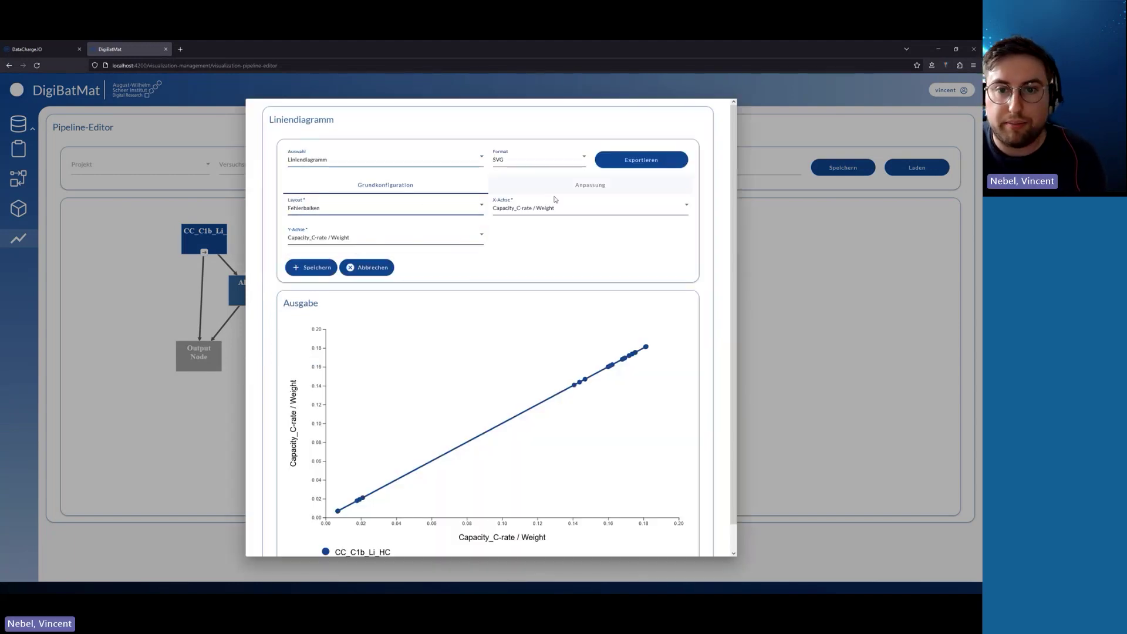
left_click(532, 211)
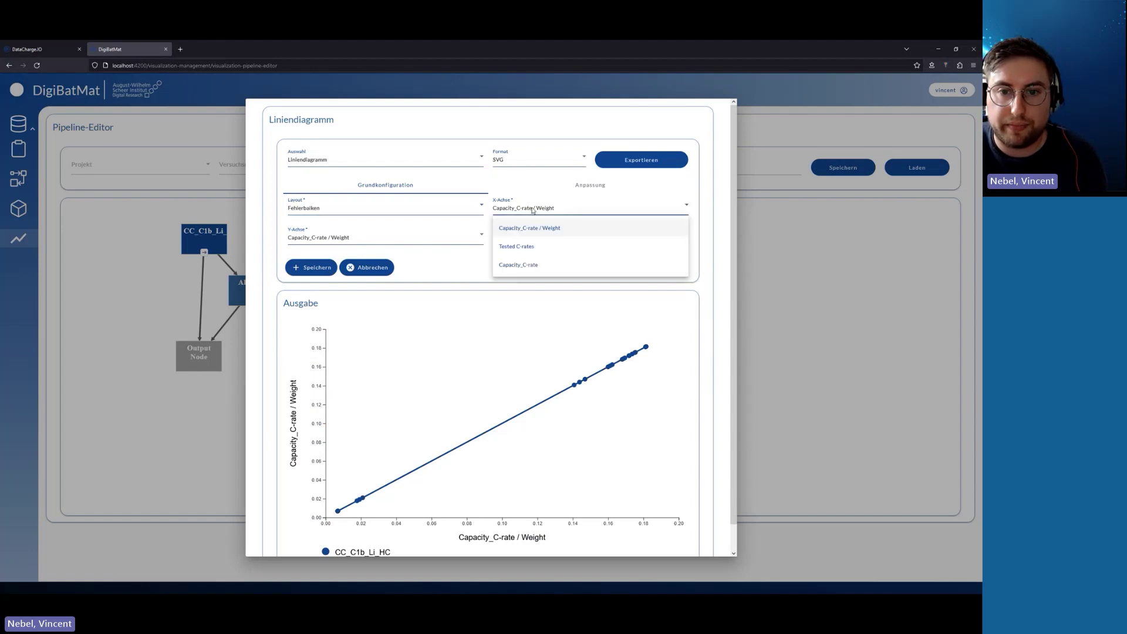
left_click(517, 244)
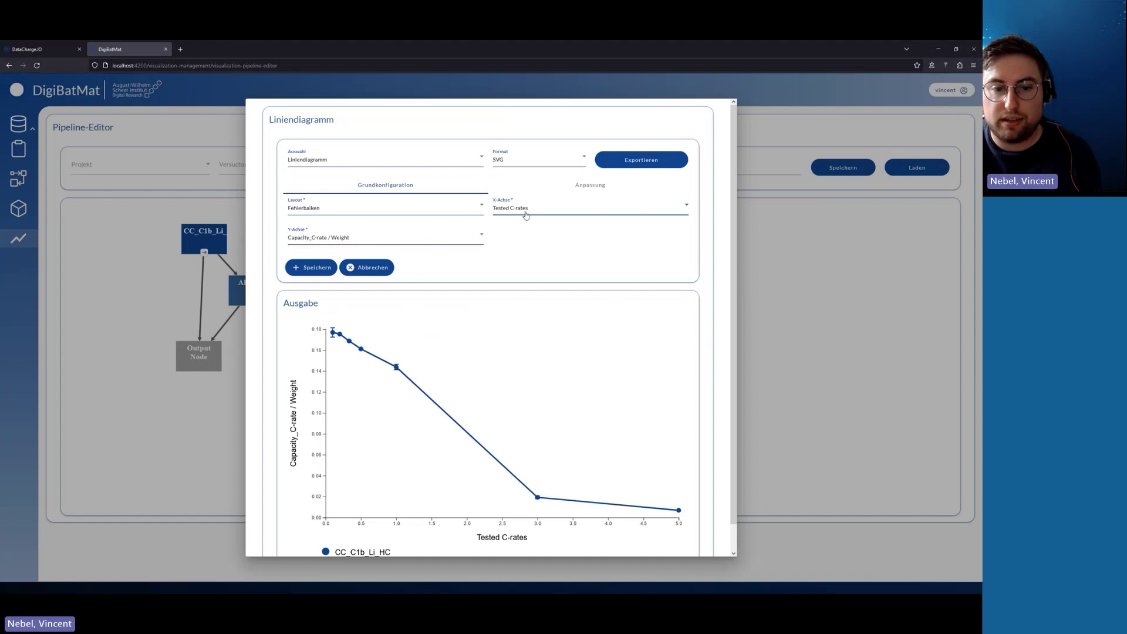
scroll(514, 375, "down", 1)
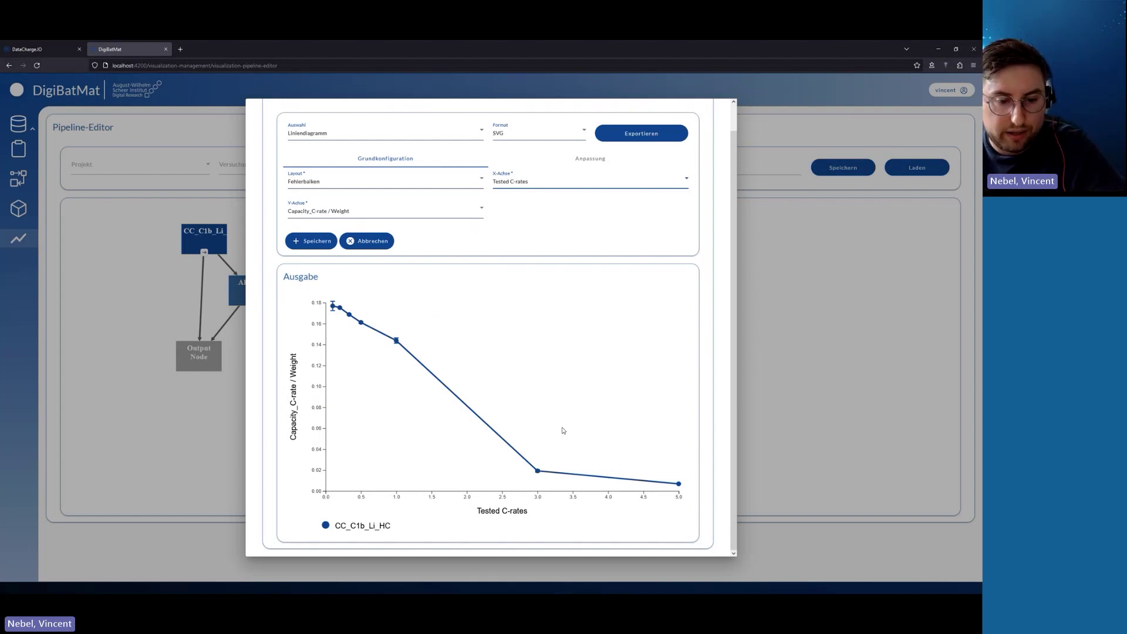
Step: Set the chart line colour to red on the Anpassung tab
left_click(589, 158)
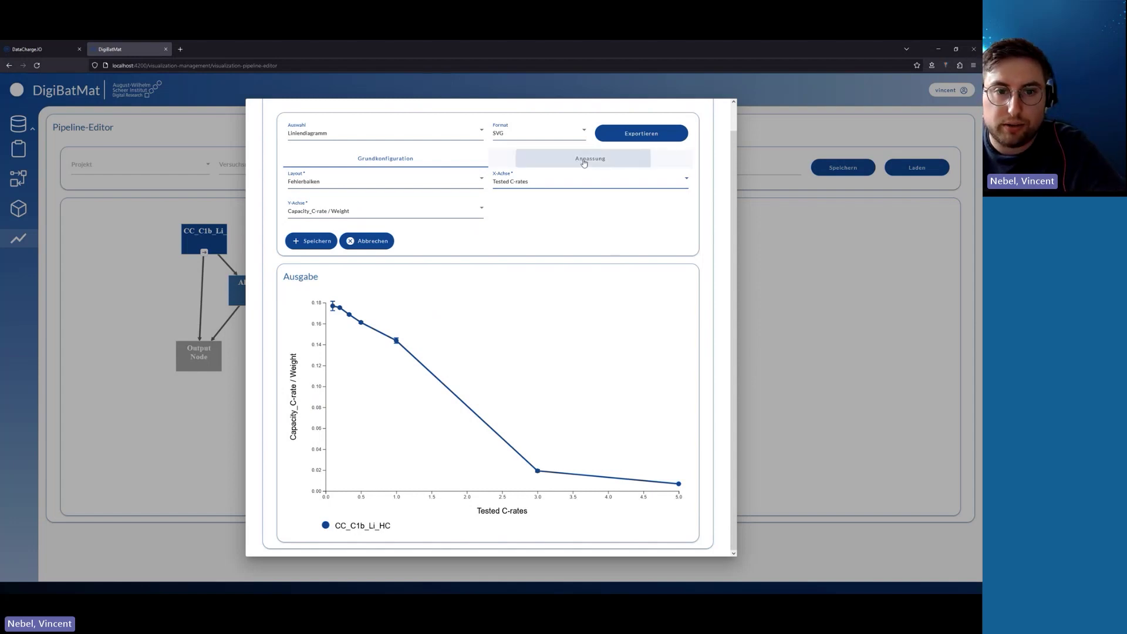
left_click(367, 201)
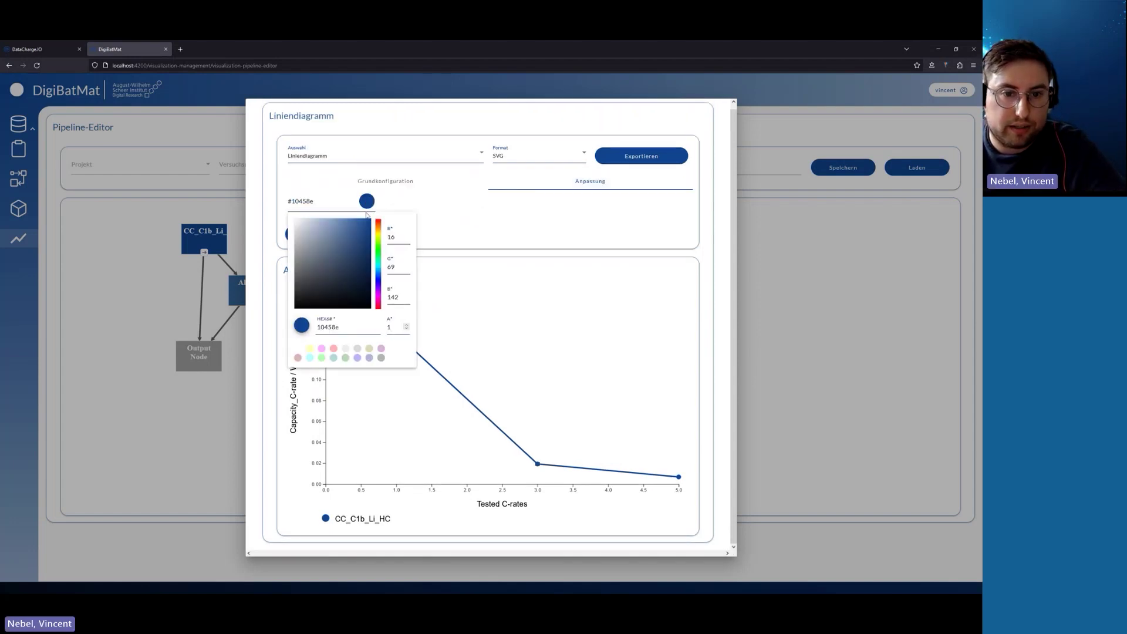
left_click(334, 348)
left_click(519, 208)
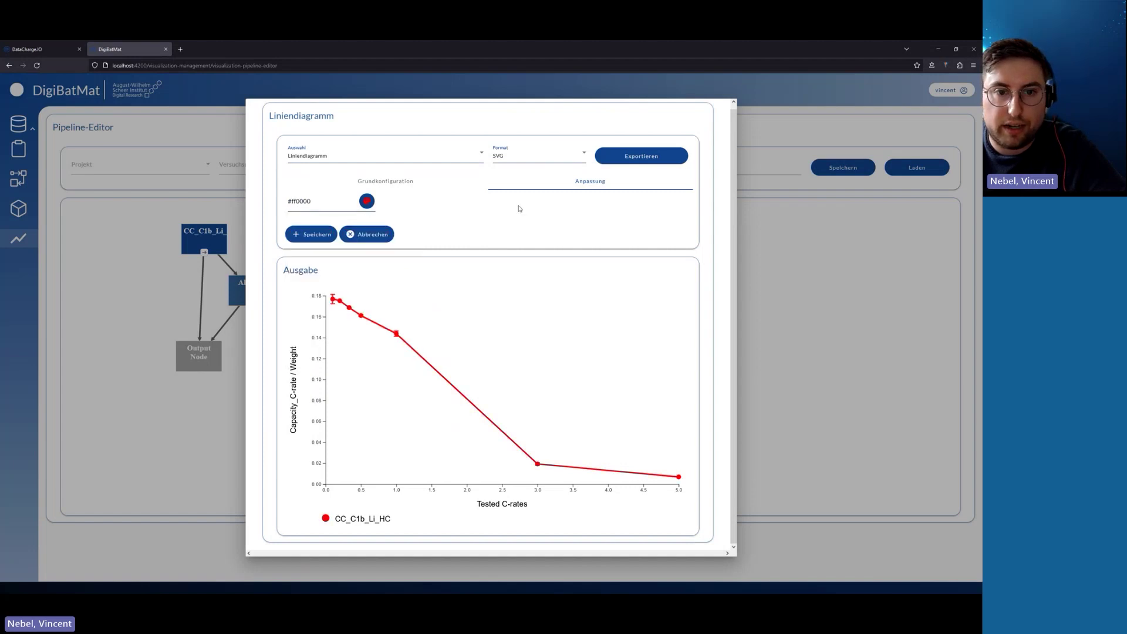
left_click(393, 186)
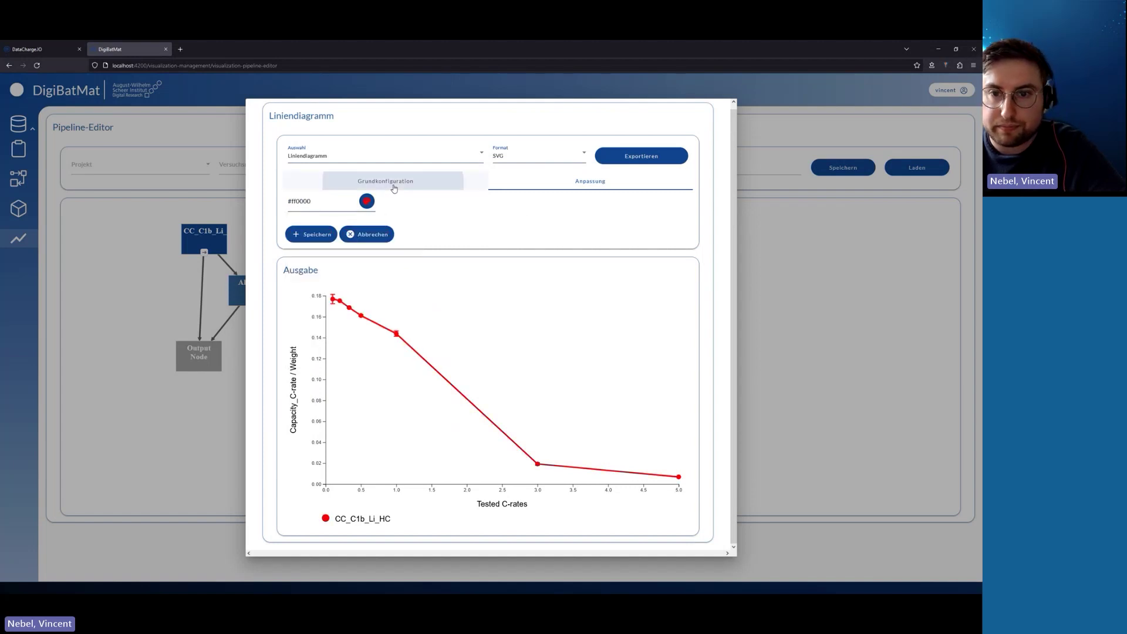
Step: Export the chart in SVG format and save the output node settings
left_click(623, 159)
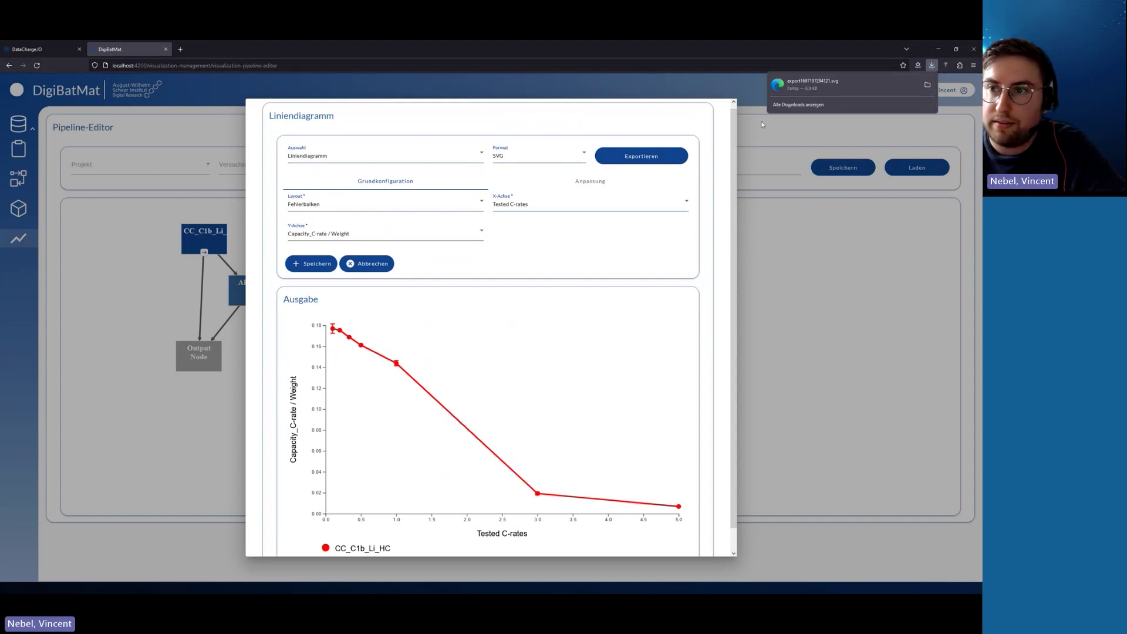
left_click(584, 156)
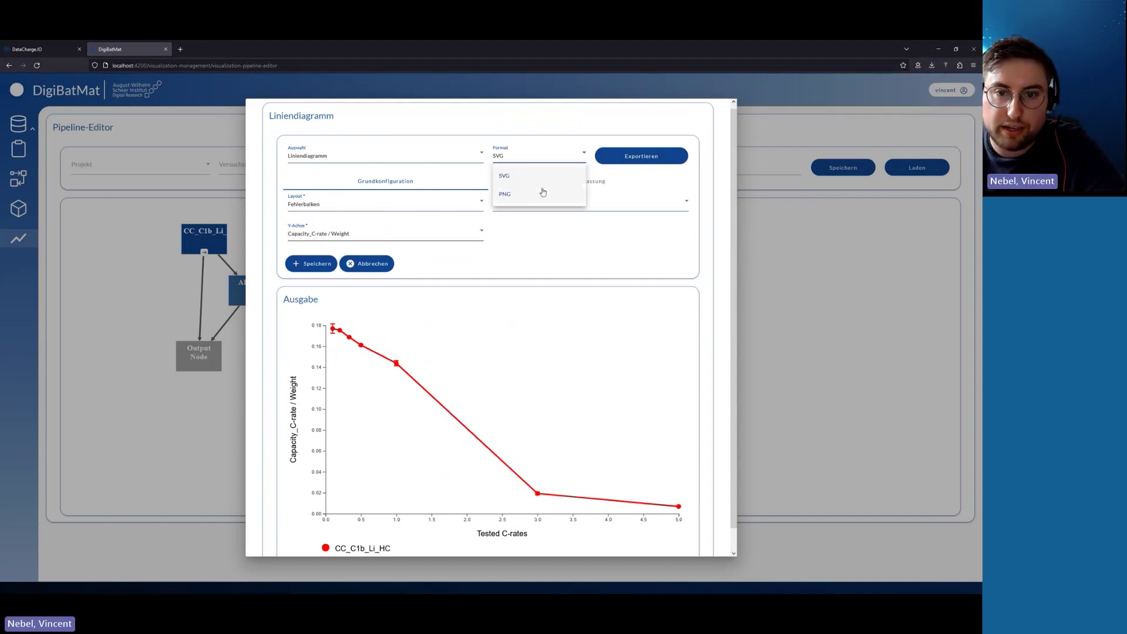
left_click(553, 173)
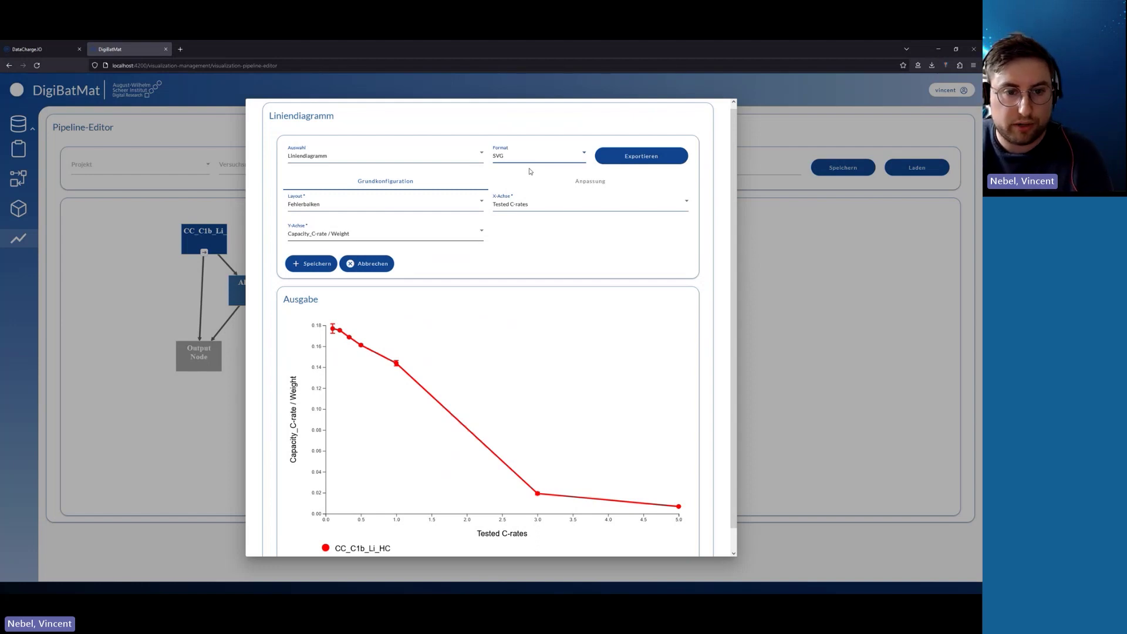
left_click(317, 265)
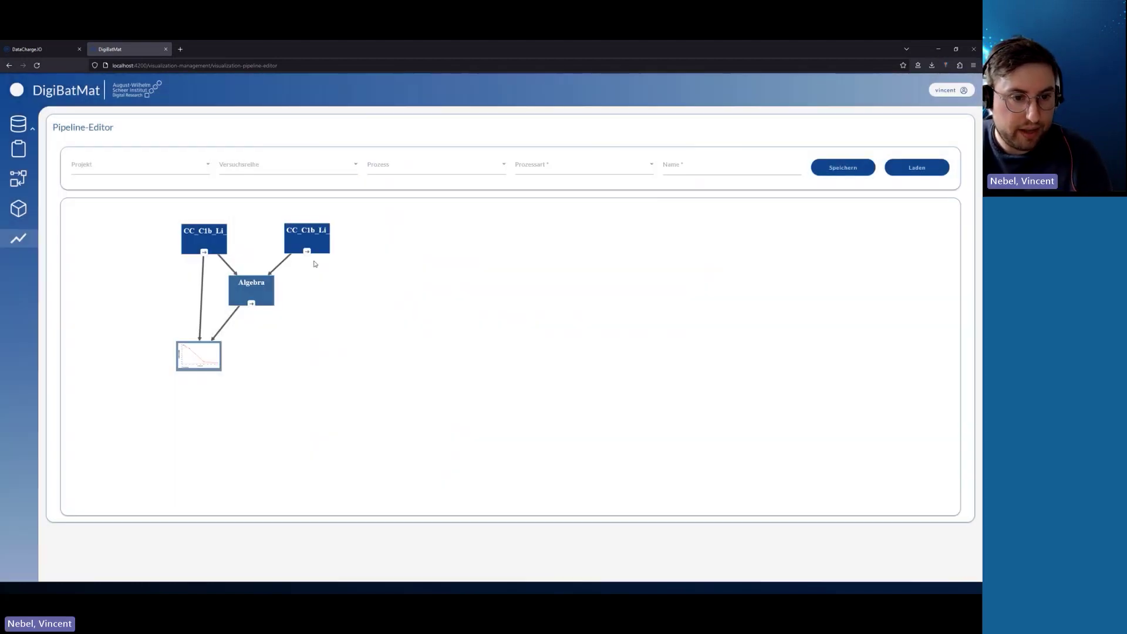
Step: Tidy the pipeline with Layout ordnen, then advance to the DigiBatMat Ontology 2.0 slide
right_click(393, 272)
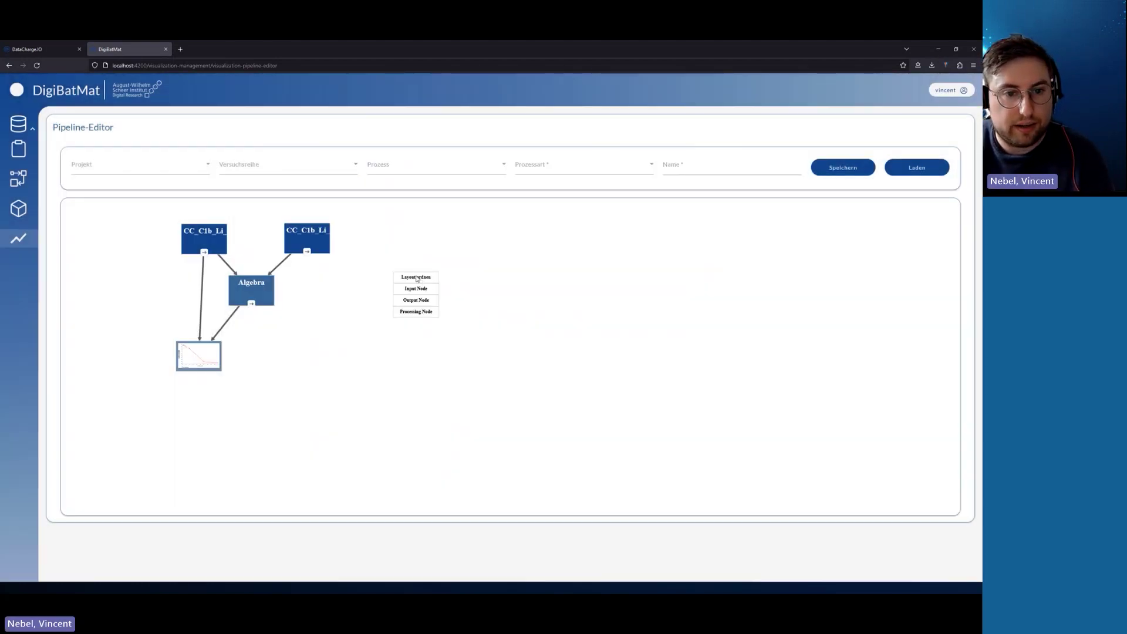
left_click(417, 278)
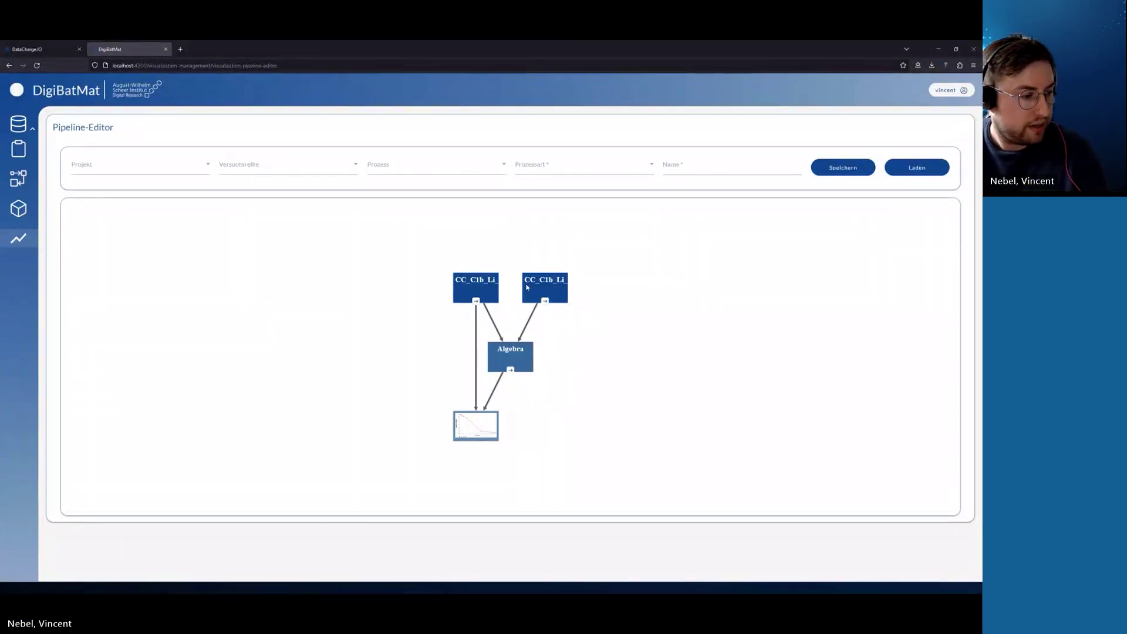
key("alt")
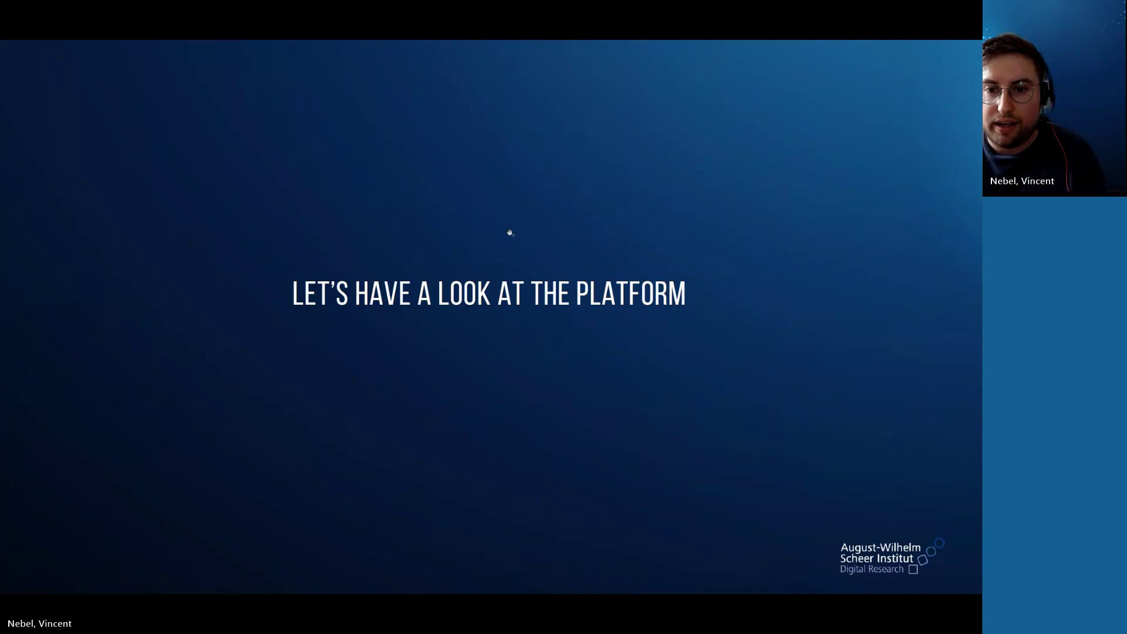
key("Right")
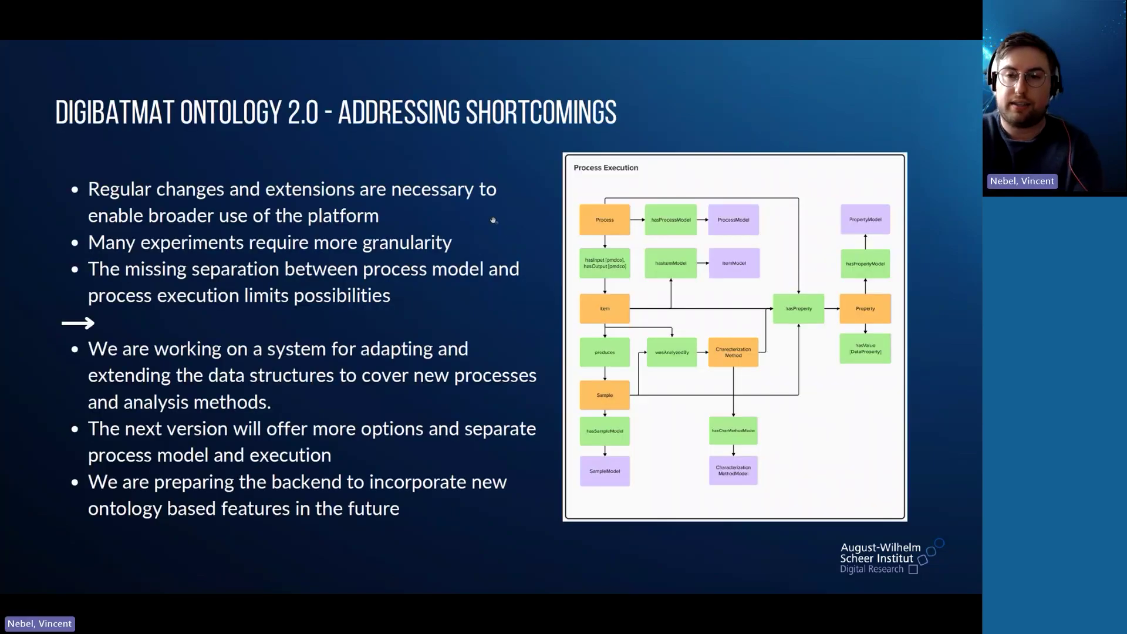